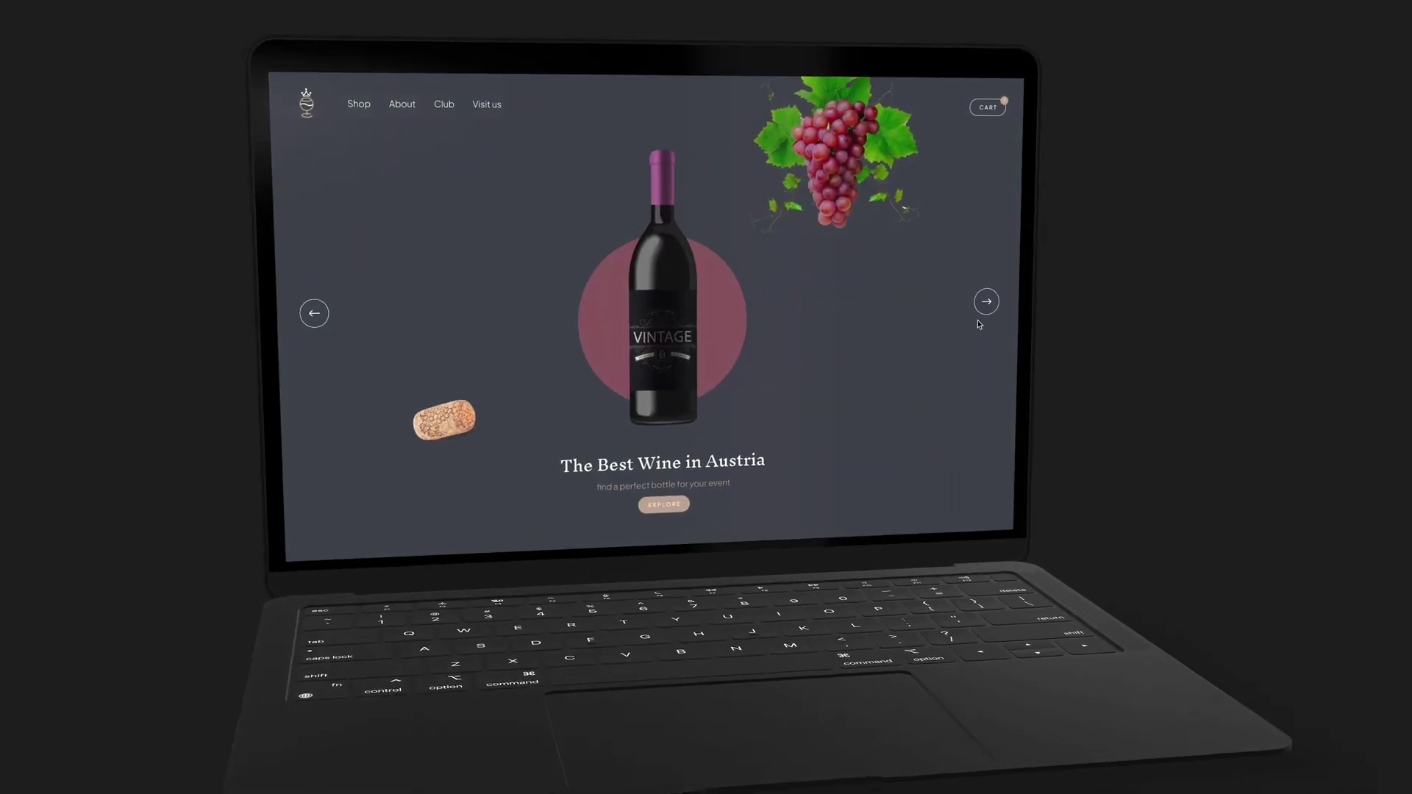
Step: Slide the wine preview from the red bottle to the green bottle screen using the right arrow
left_click(983, 308)
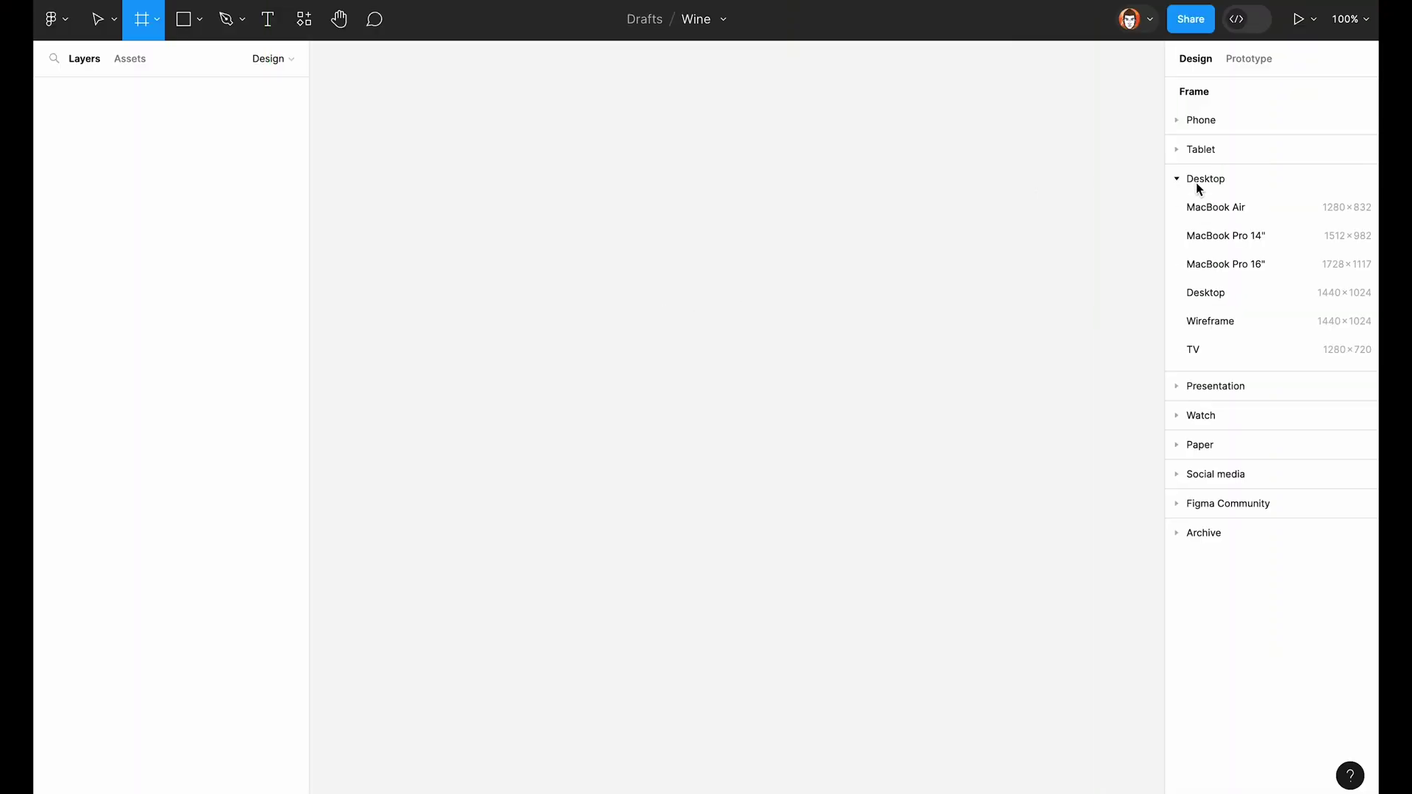
Step: Create a 1440×1024 Desktop frame and zoom to fit it
left_click(1245, 296)
left_click(633, 112)
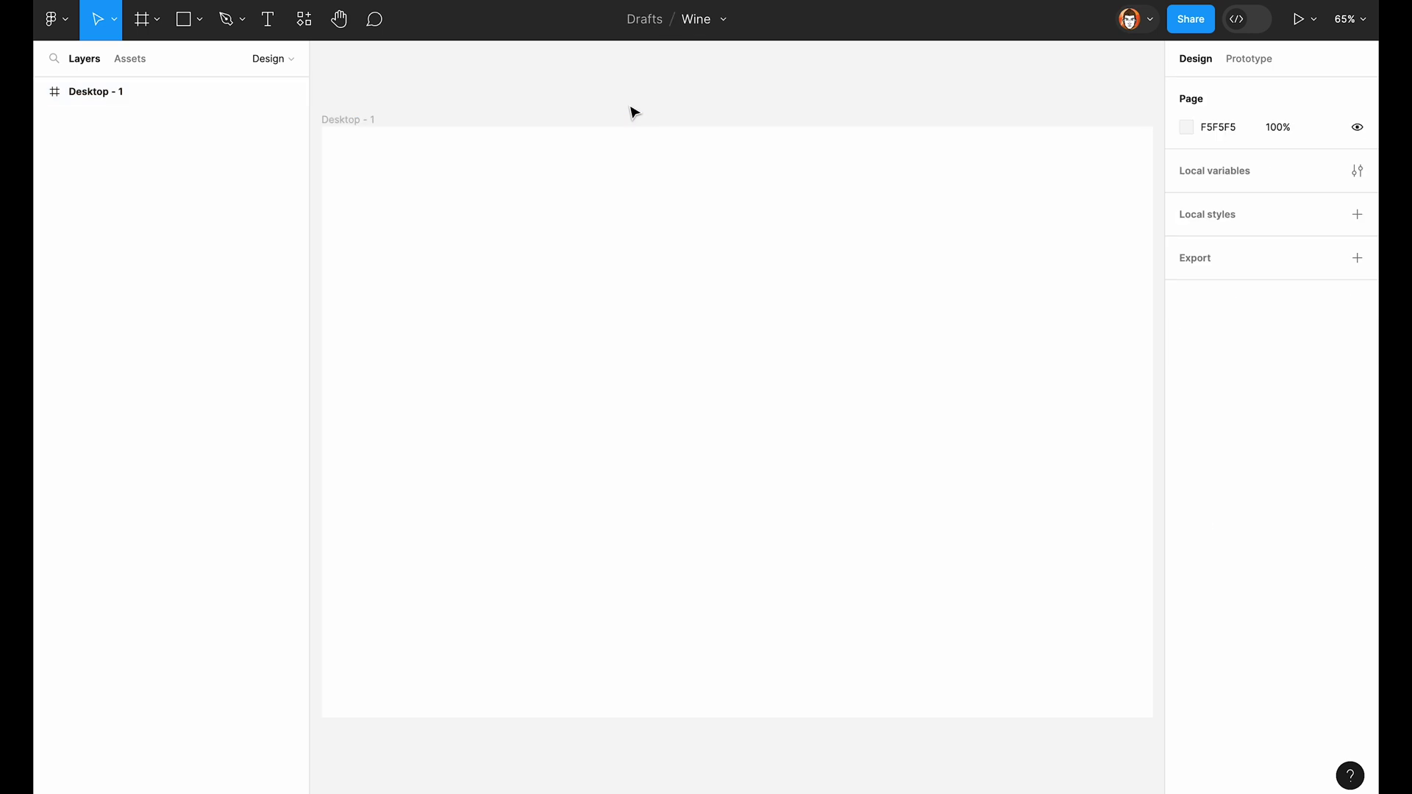
scroll(634, 112, "down", 1)
scroll(635, 112, "left", 1)
left_click(364, 115)
key("f")
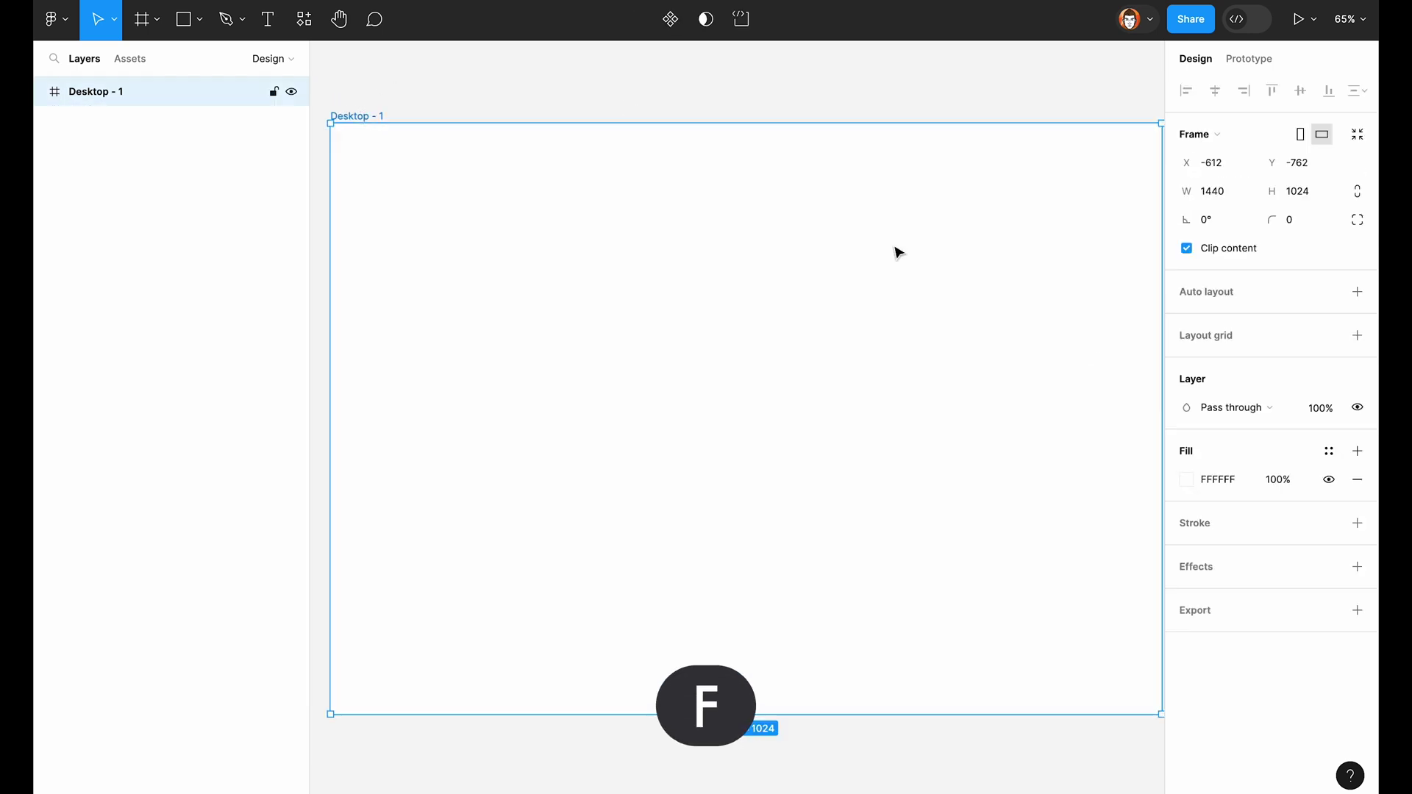
Step: Fill the Desktop - 1 frame with dark teal 2A4743
left_click(1186, 480)
left_click(1073, 580)
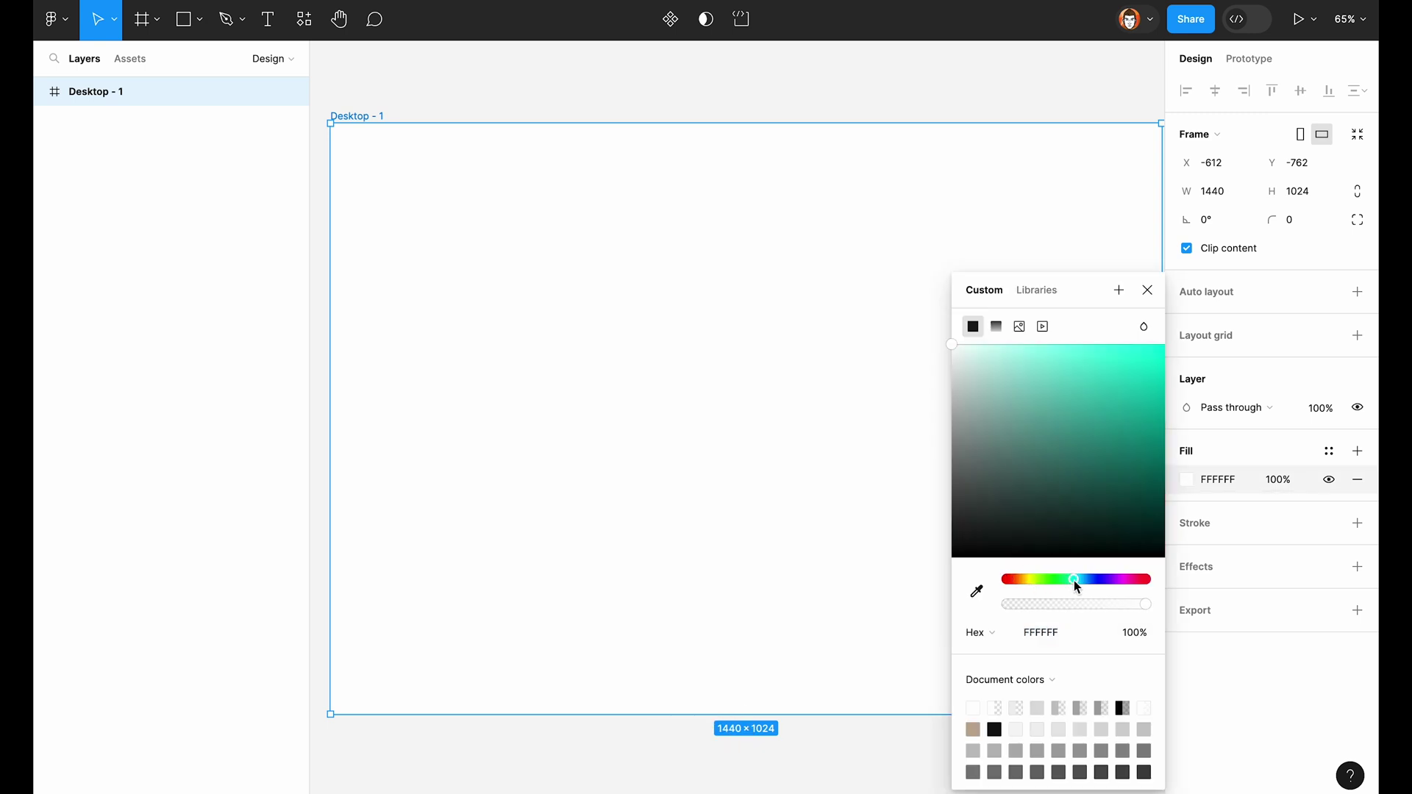
left_click_drag(1045, 478, 1039, 500)
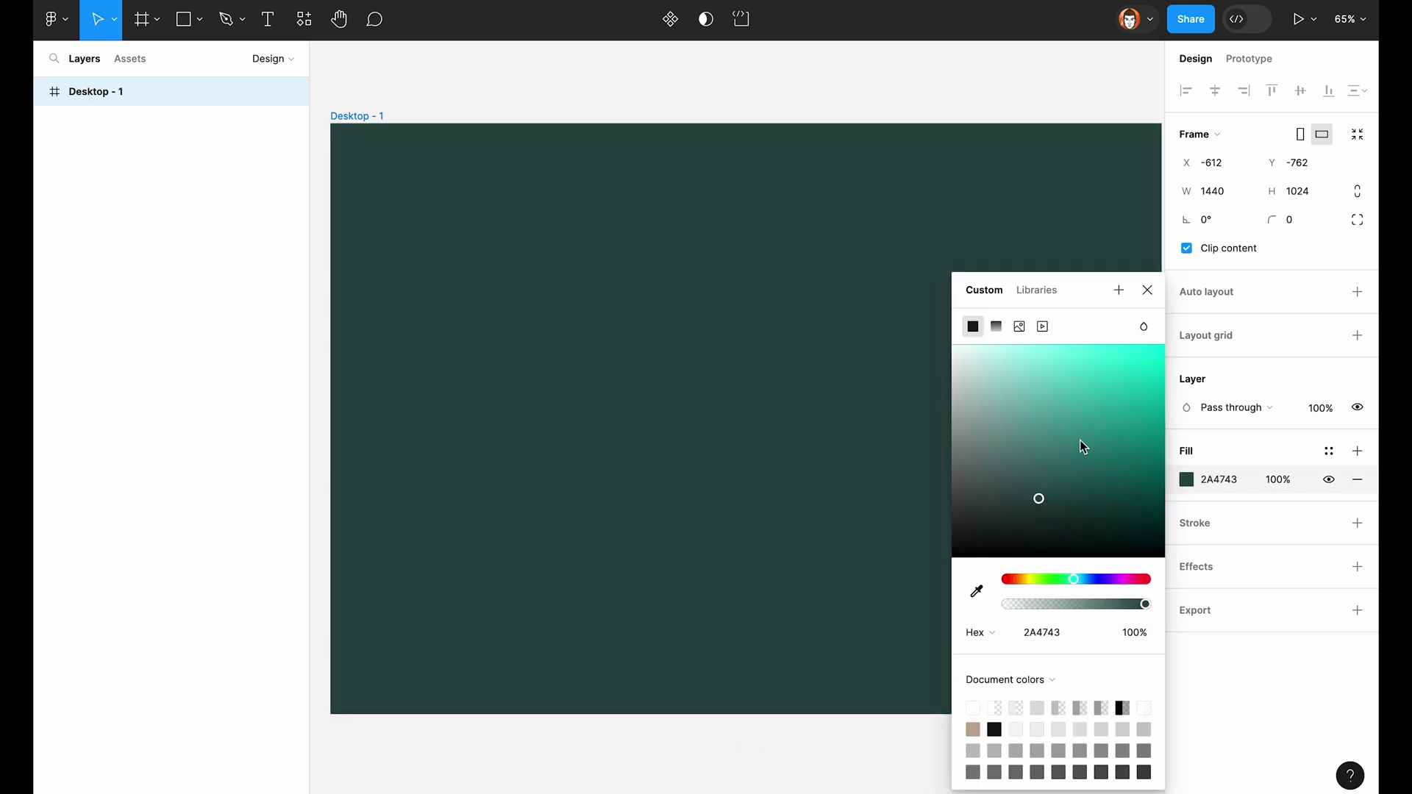
left_click(1147, 290)
Step: Place the logo at the frame's top-left and the CART button beside it from Assets
left_click(809, 103)
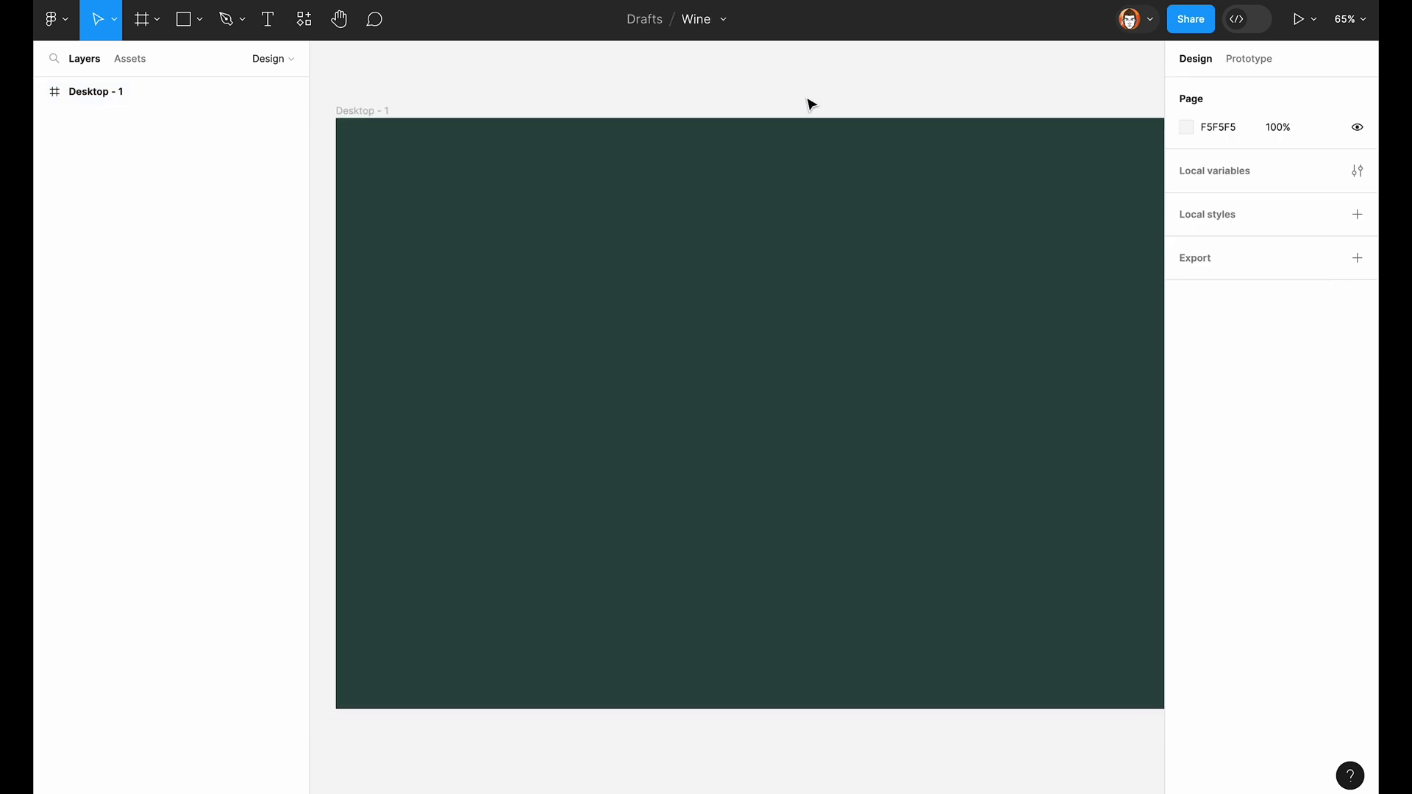
left_click(131, 63)
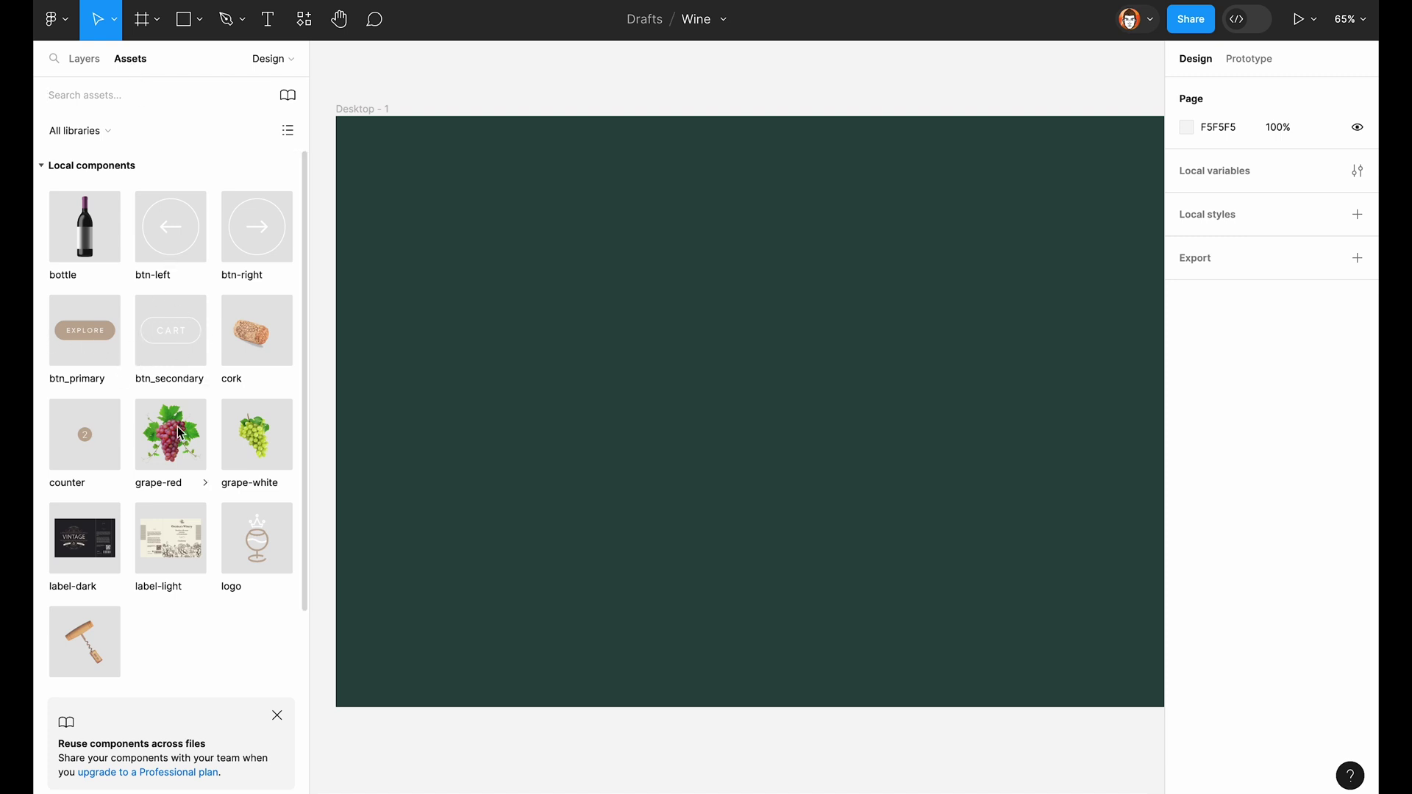
left_click_drag(256, 566, 390, 180)
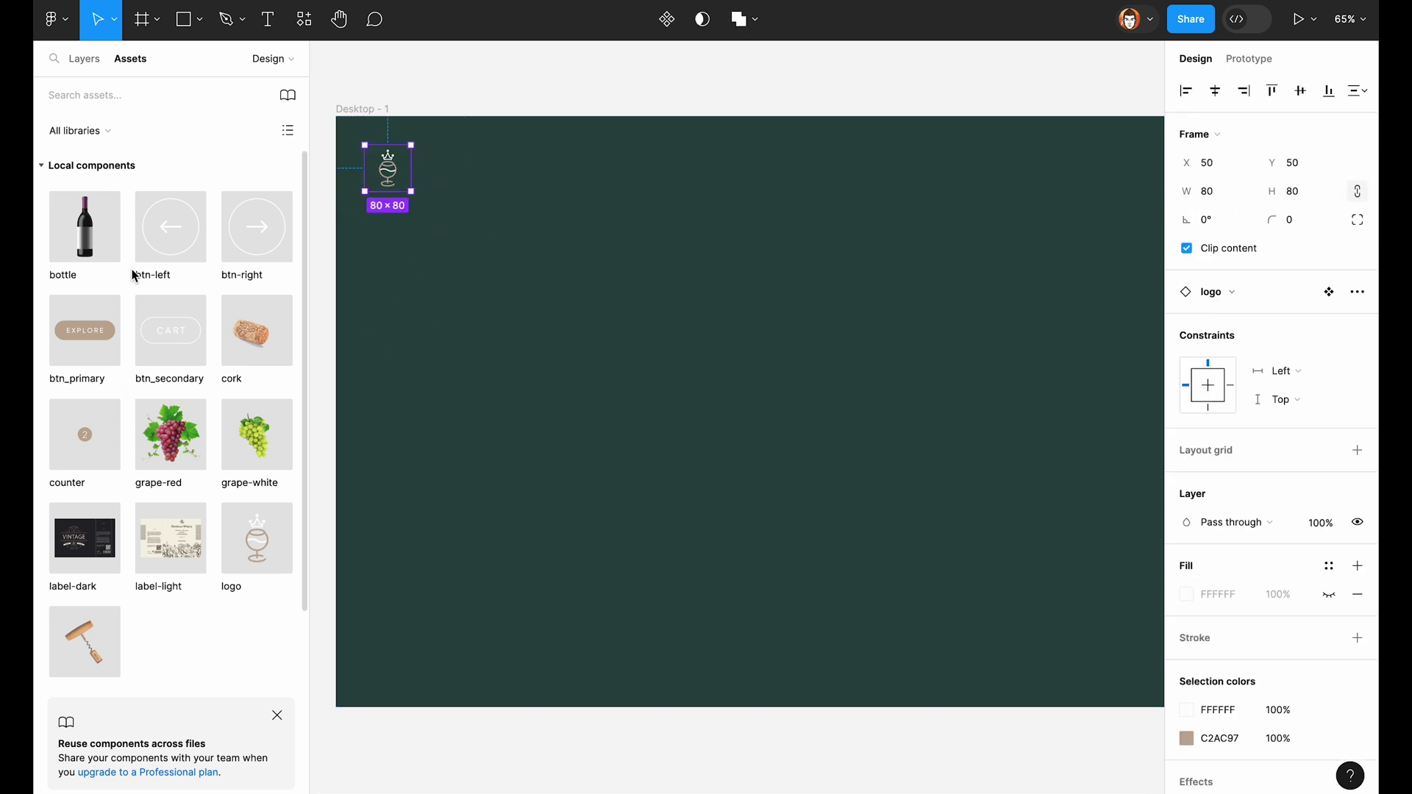
left_click_drag(168, 342, 504, 237)
left_click_drag(526, 174, 530, 180)
left_click(494, 240)
Step: Add an About text label beside the logo with letter spacing 0
scroll(472, 202, "up", 3)
scroll(472, 202, "left", 1)
scroll(472, 202, "up", 1)
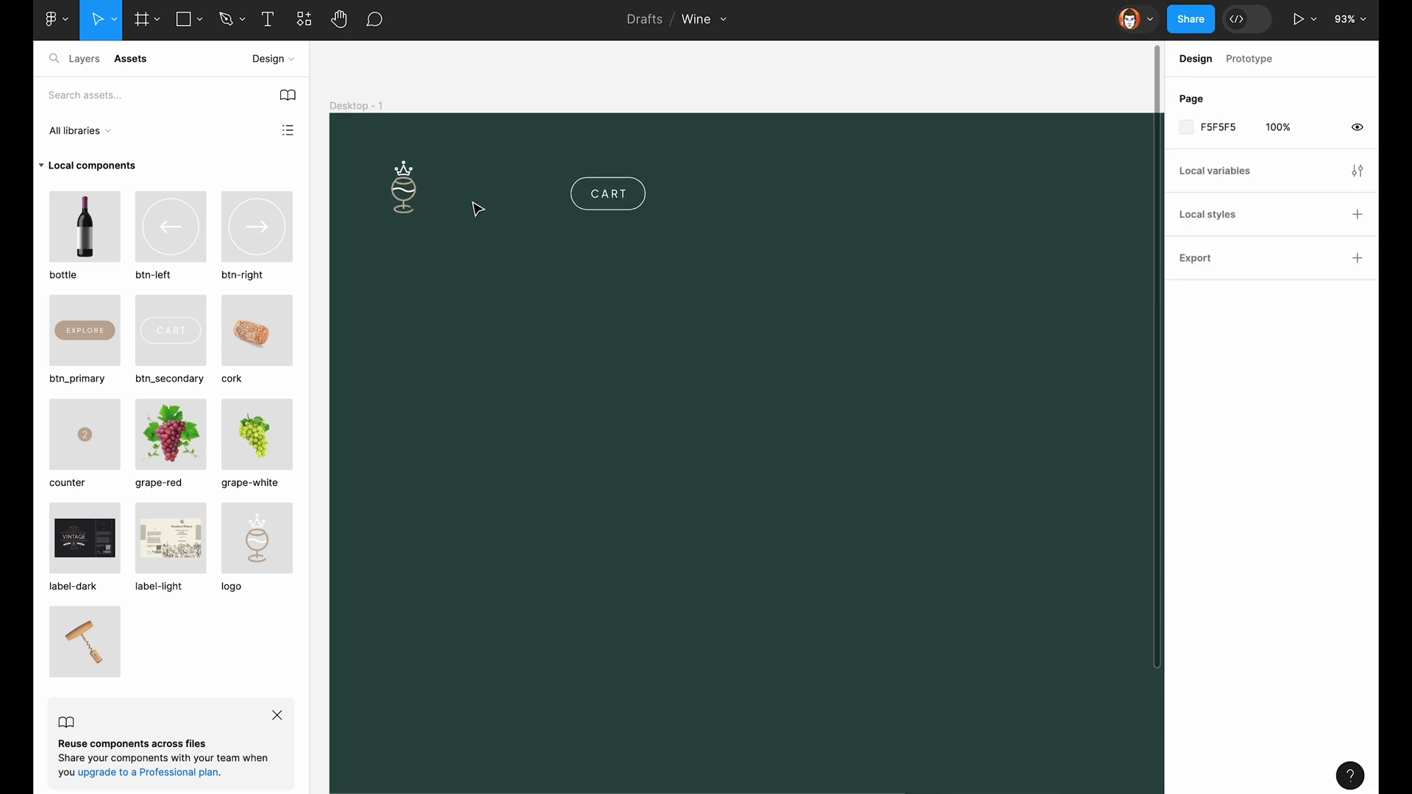
key("t")
left_click(479, 197)
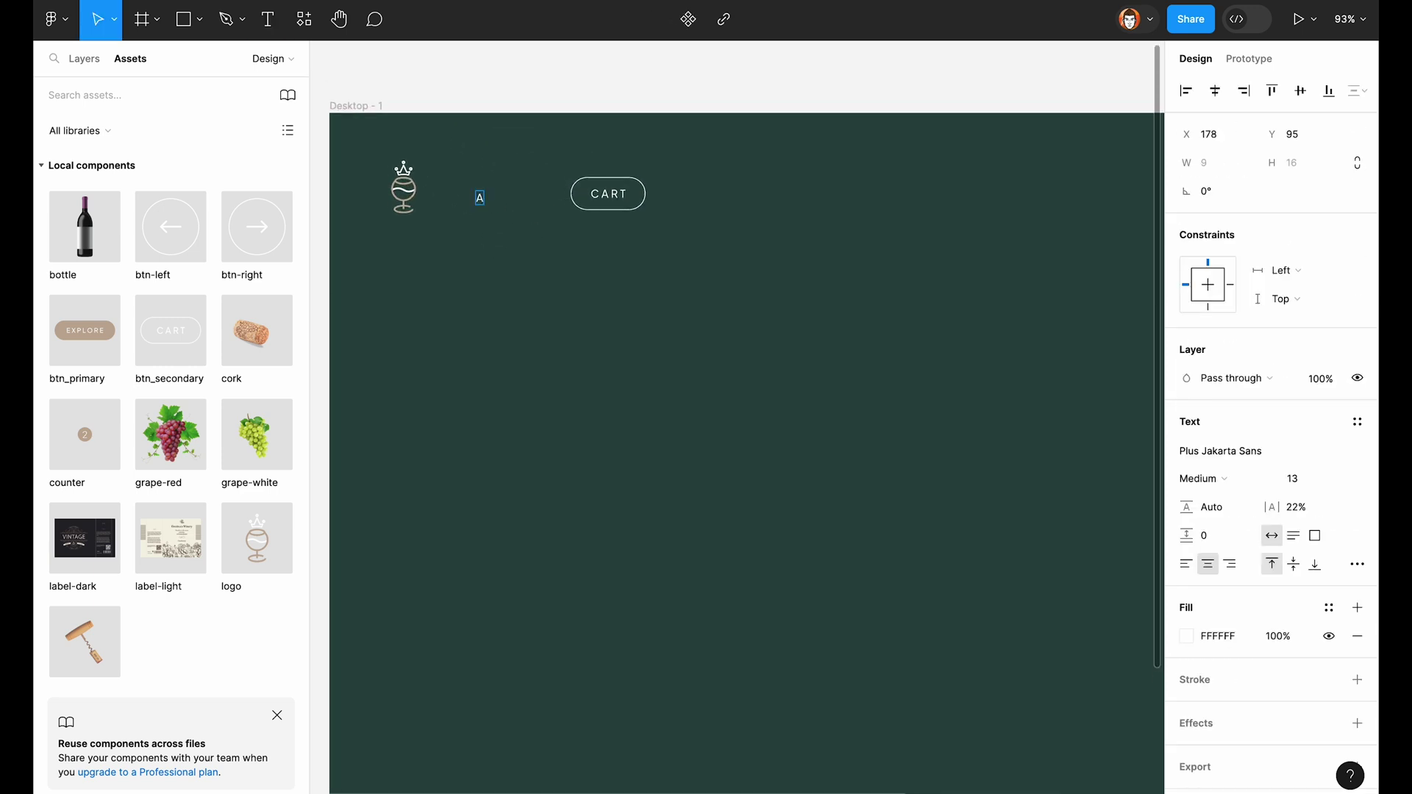
key("Escape")
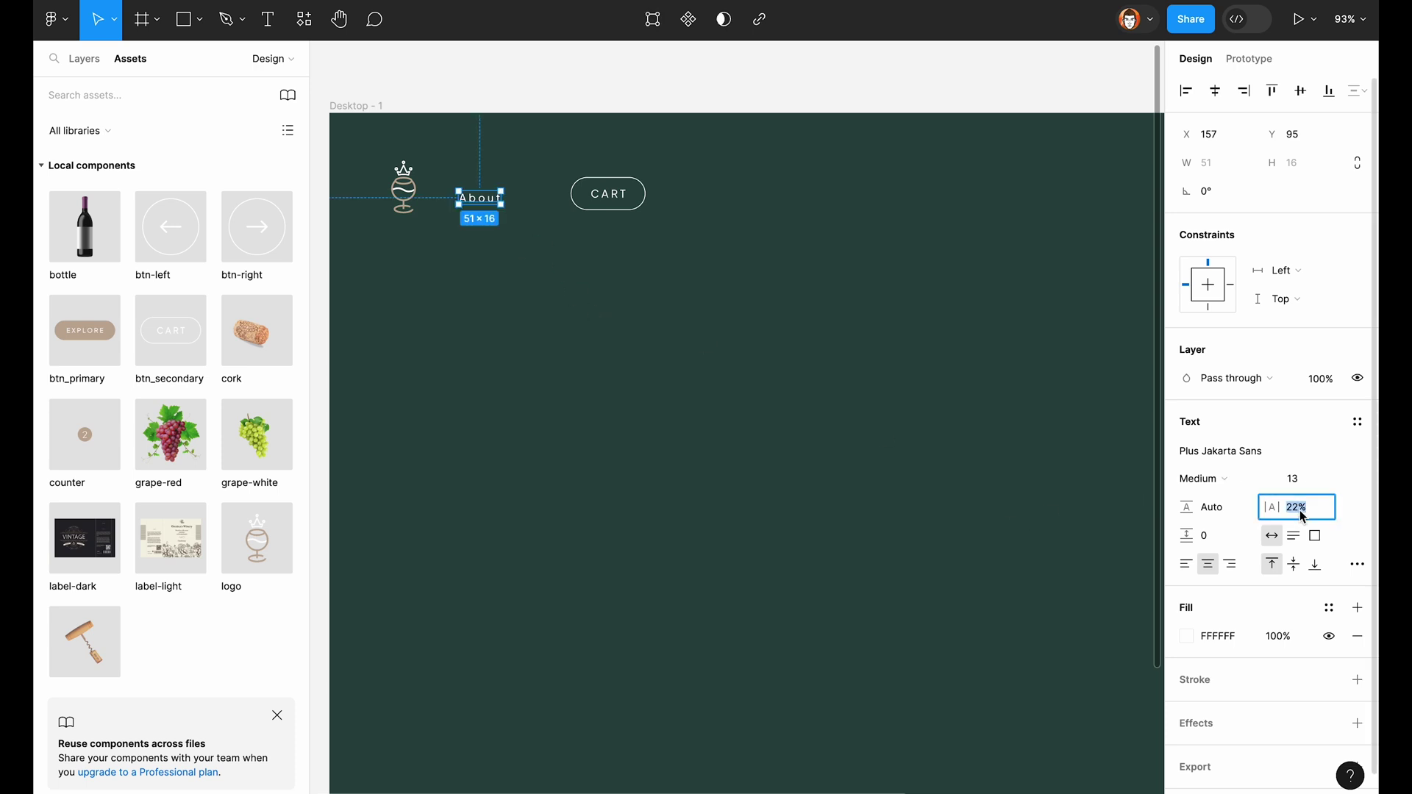
type("0")
key("Return")
left_click(728, 334)
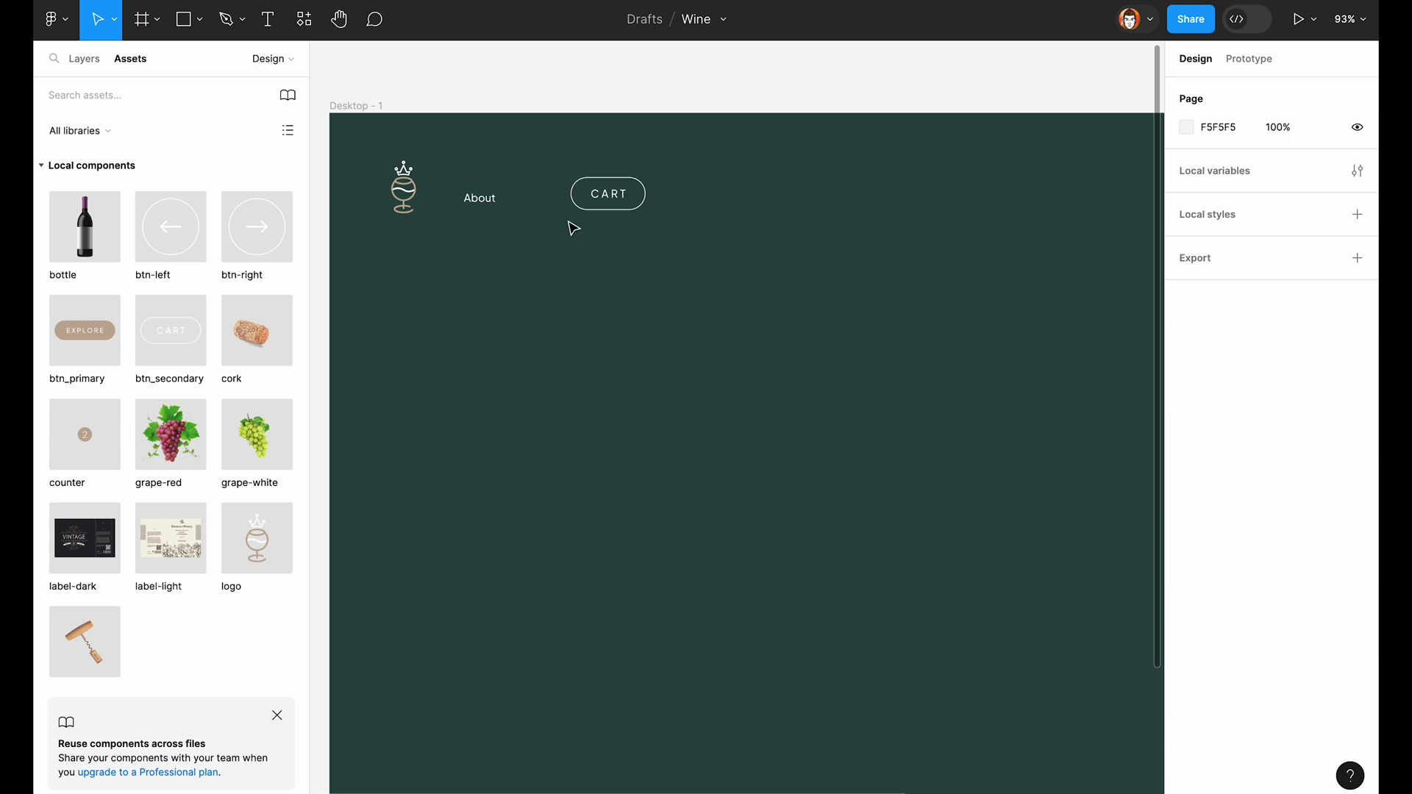
Step: Duplicate About into a left-aligned Shop label and wrap both in an auto-layout row
left_click(500, 207)
key("ctrl+d")
left_click_drag(499, 207, 548, 207)
double_click(528, 198)
type("Shop")
key("Escape")
left_click(494, 200, "shift")
left_click(1186, 636)
left_click(701, 312)
left_click(488, 200)
left_click(526, 200, "shift")
key("shift+a")
Step: Add Club and Visit us labels to the nav row by duplicating and retyping
left_click(545, 227)
double_click(536, 200)
key("ctrl+d")
left_click_drag(629, 197, 994, 197)
double_click(582, 200)
type("Club")
key("Escape")
key("ctrl+d")
double_click(615, 199)
type("Visit us")
left_click(429, 173)
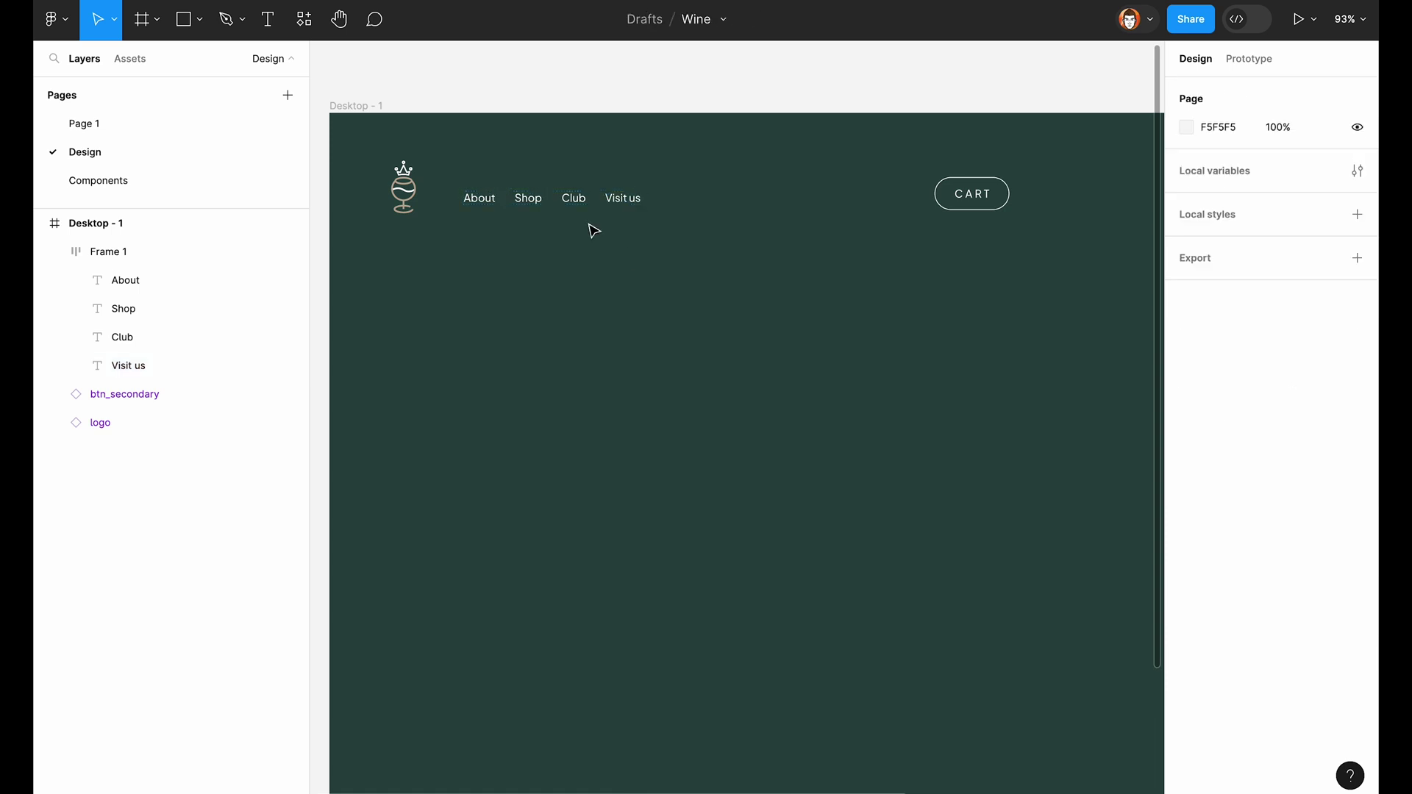
Step: Wrap the logo and links in an auto-layout row named Menu with a 40 gap
left_click(413, 184)
left_click(490, 196, "shift")
key("shift+a")
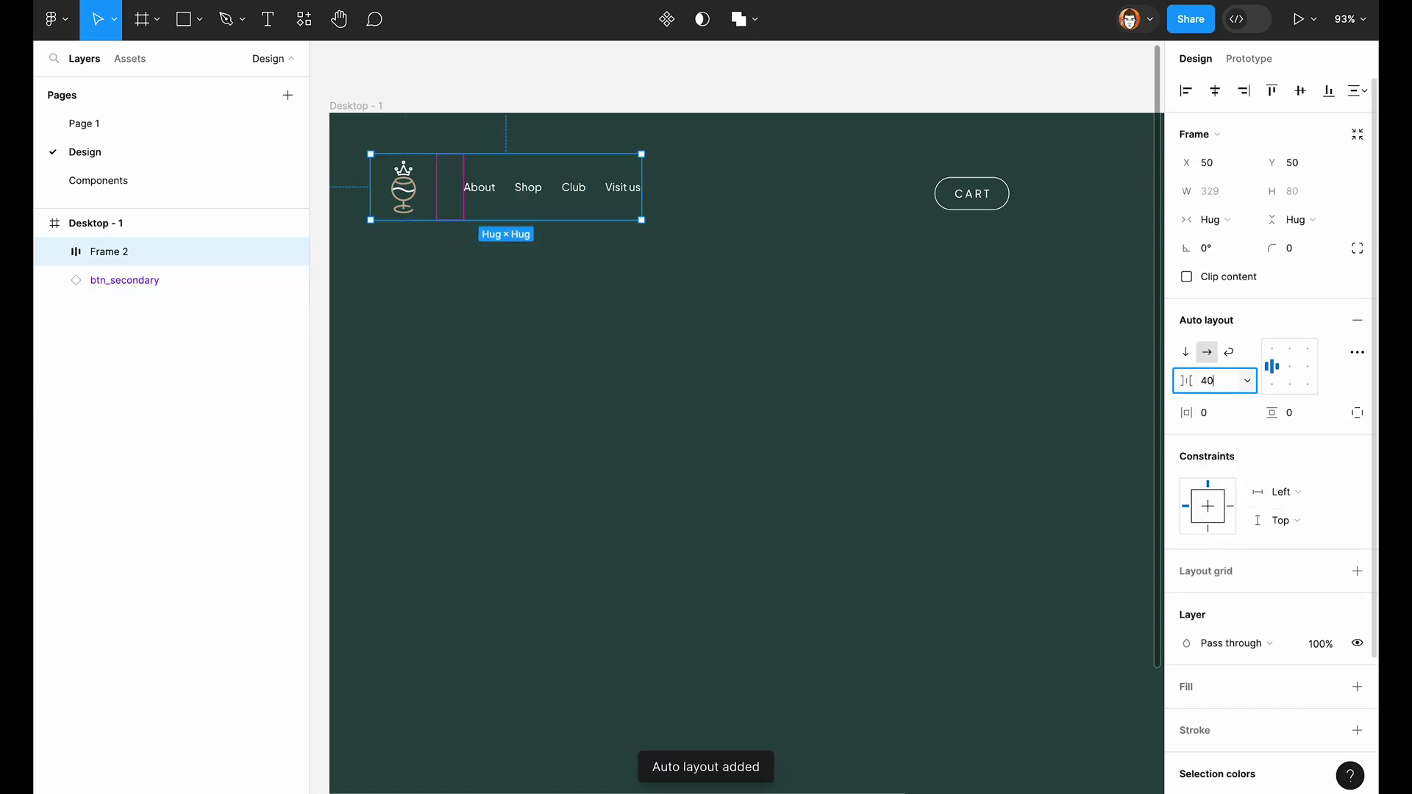
type("40")
key("Return")
double_click(112, 257)
type("Menu")
key("Return")
Step: Set a 32 gap between the links in the inner row Frame 1
left_click(54, 252)
left_click(76, 309)
left_click(125, 309)
left_click(1217, 381)
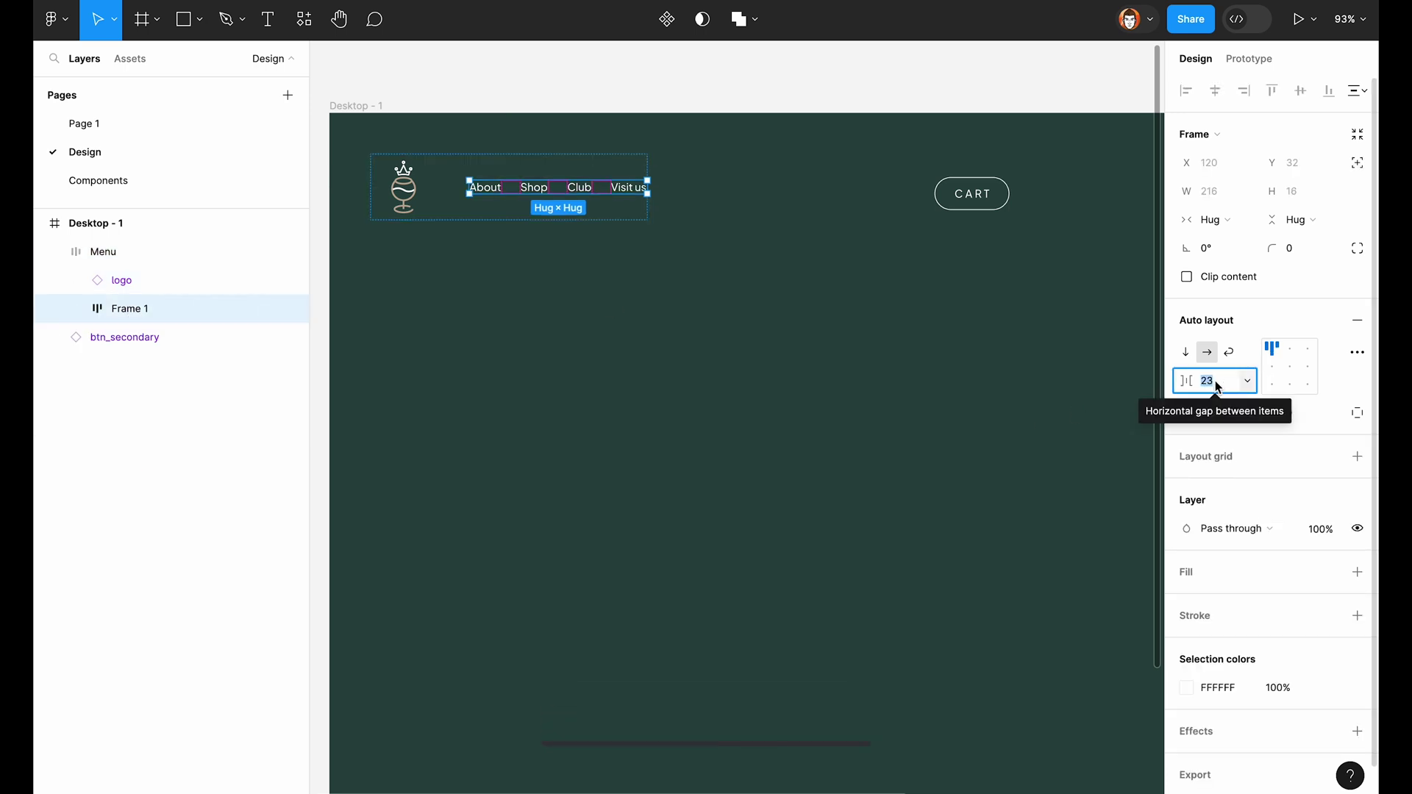
type("32")
key("Return")
left_click(804, 384)
Step: Vertically centre CART with Menu and nudge the Menu row in from the frame edge
scroll(804, 384, "right", 1)
left_click(125, 337)
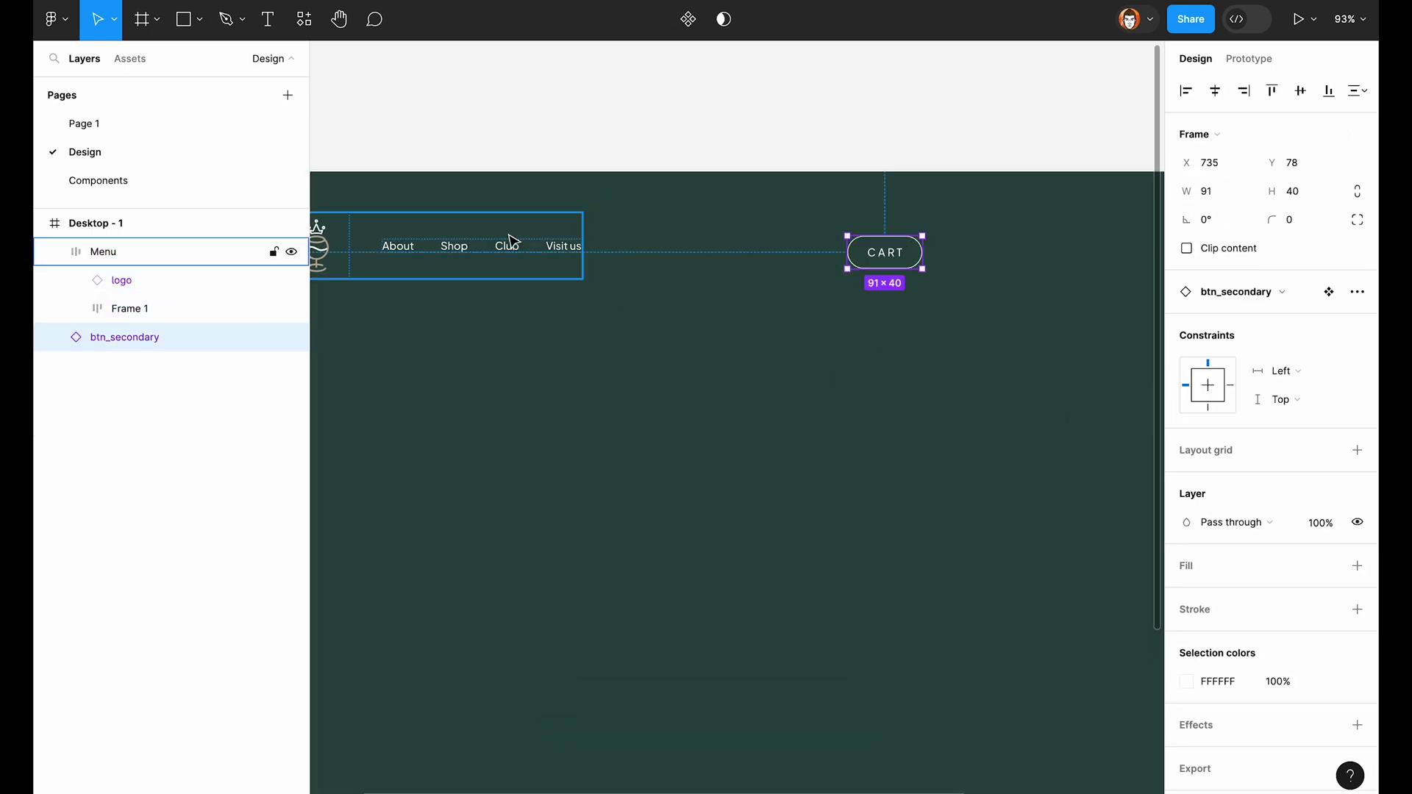
left_click(111, 251, "shift")
left_click(1300, 98)
scroll(804, 316, "down", 5)
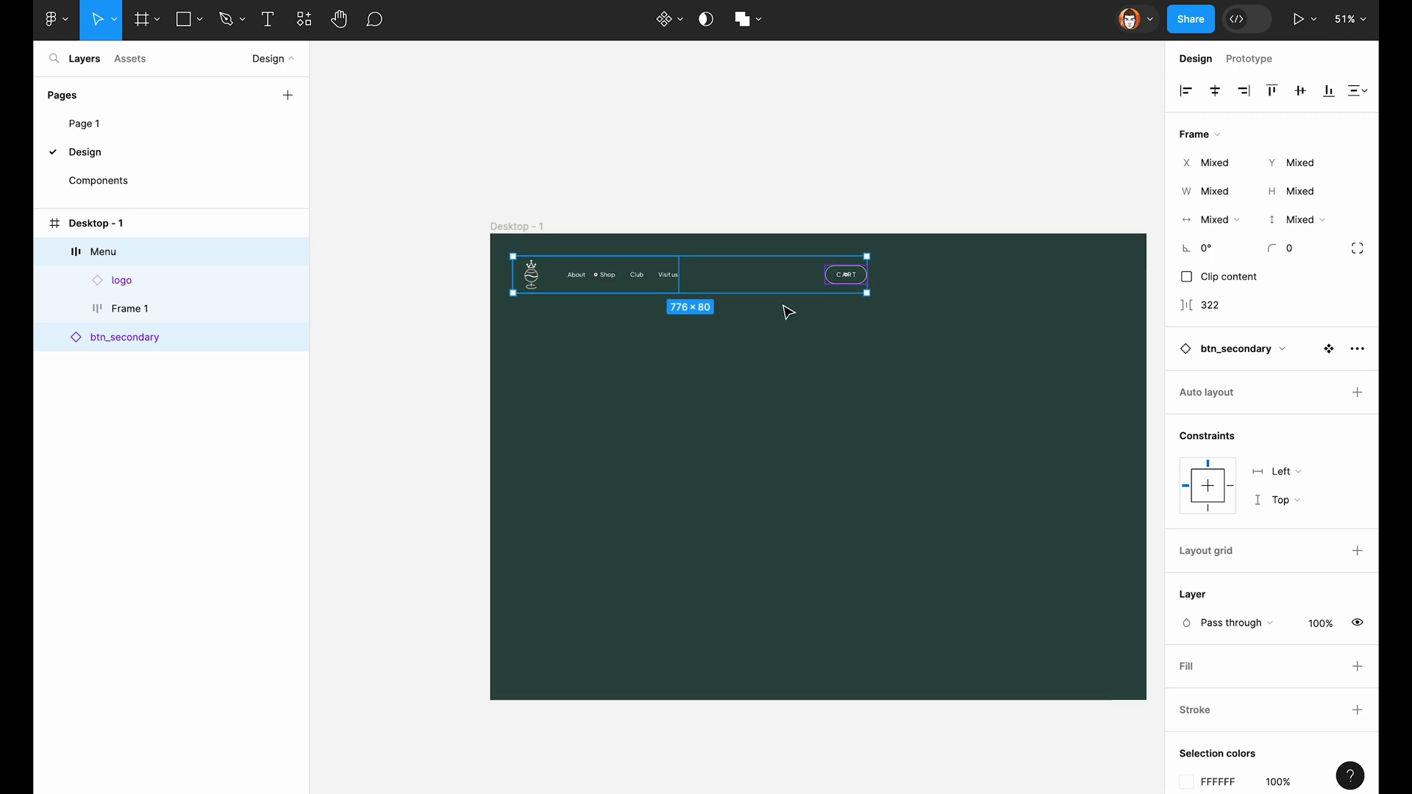
left_click(629, 319)
left_click(625, 282)
key("alt")
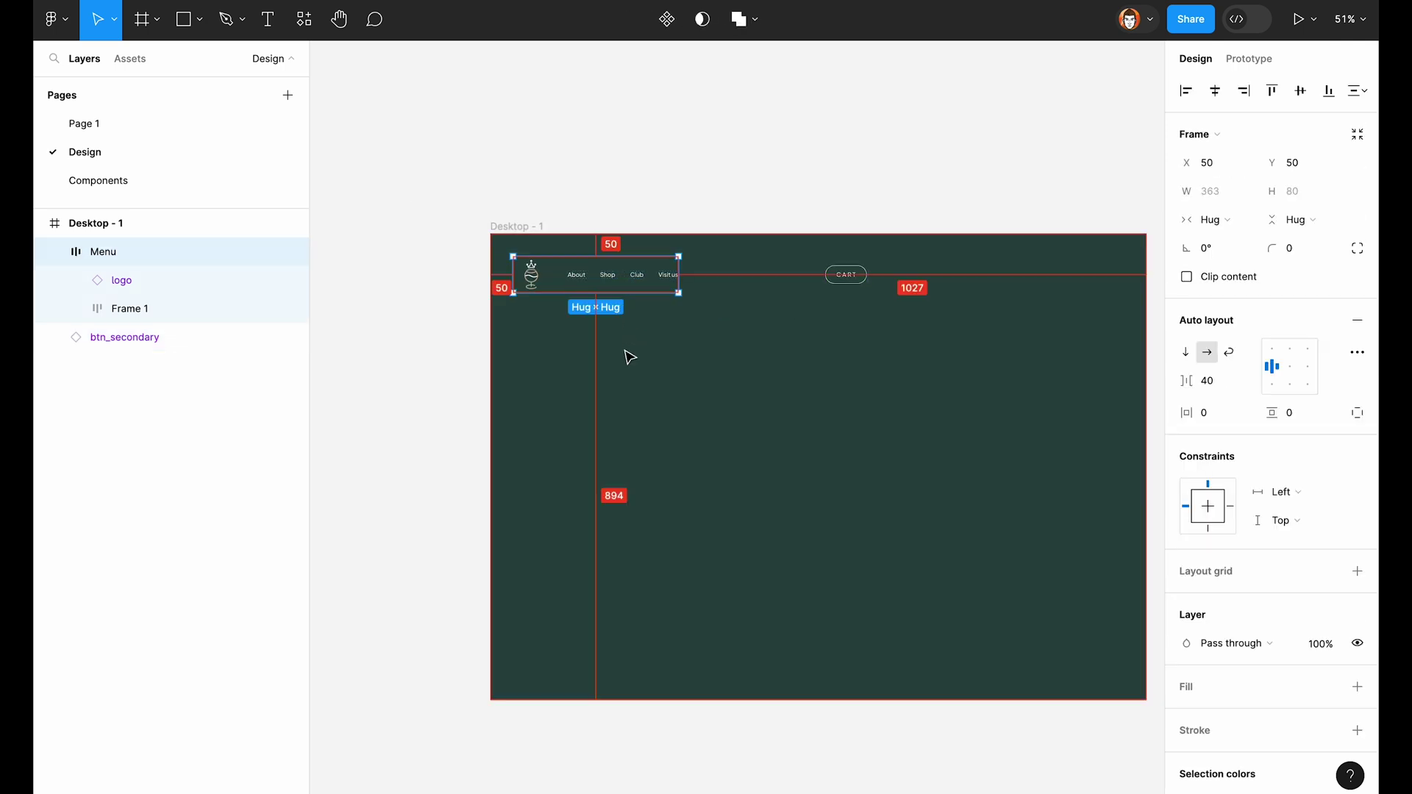
key("alt")
key("shift+Right")
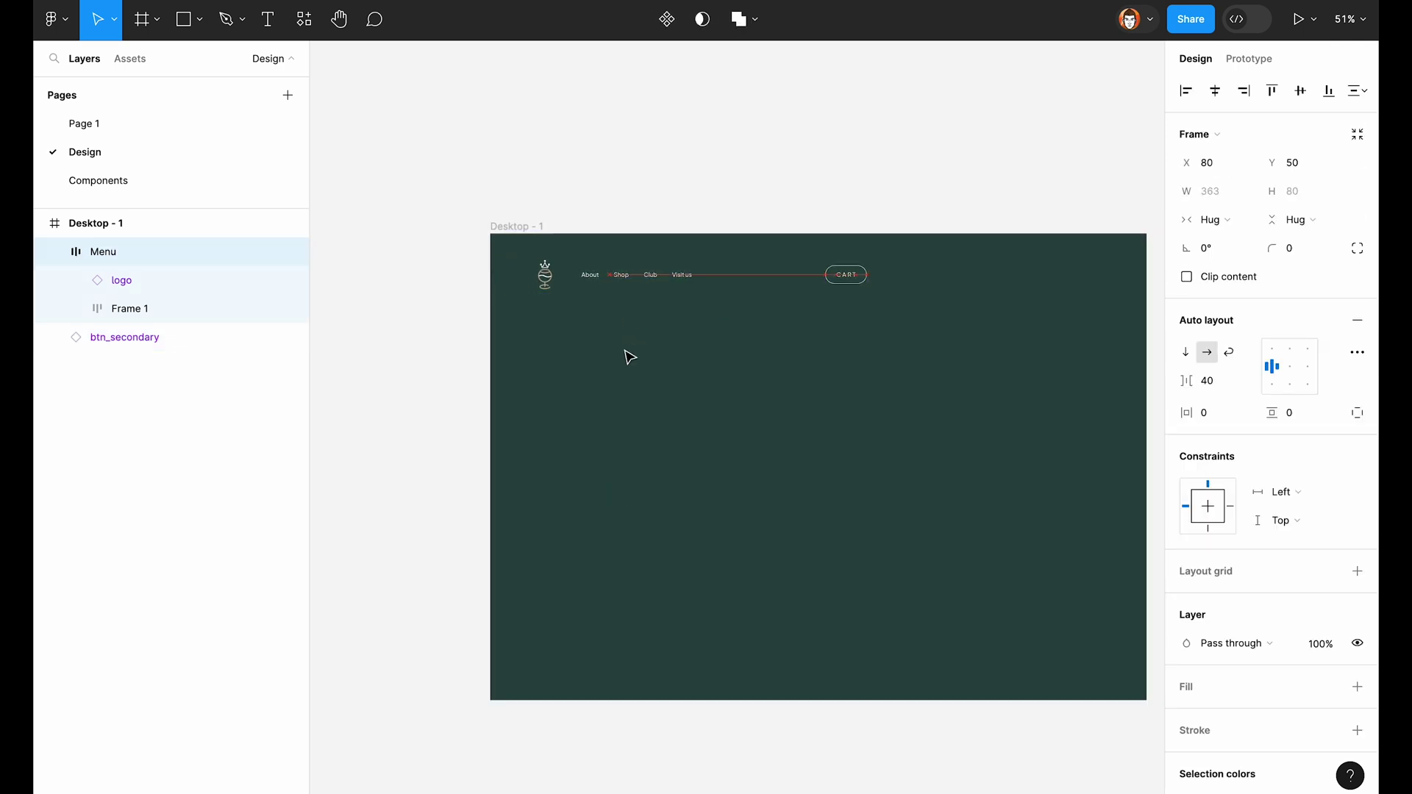
scroll(629, 357, "right", 3)
Step: Move the CART button to the frame's top-right side
left_click(713, 274)
left_click_drag(714, 274, 951, 275)
key("alt")
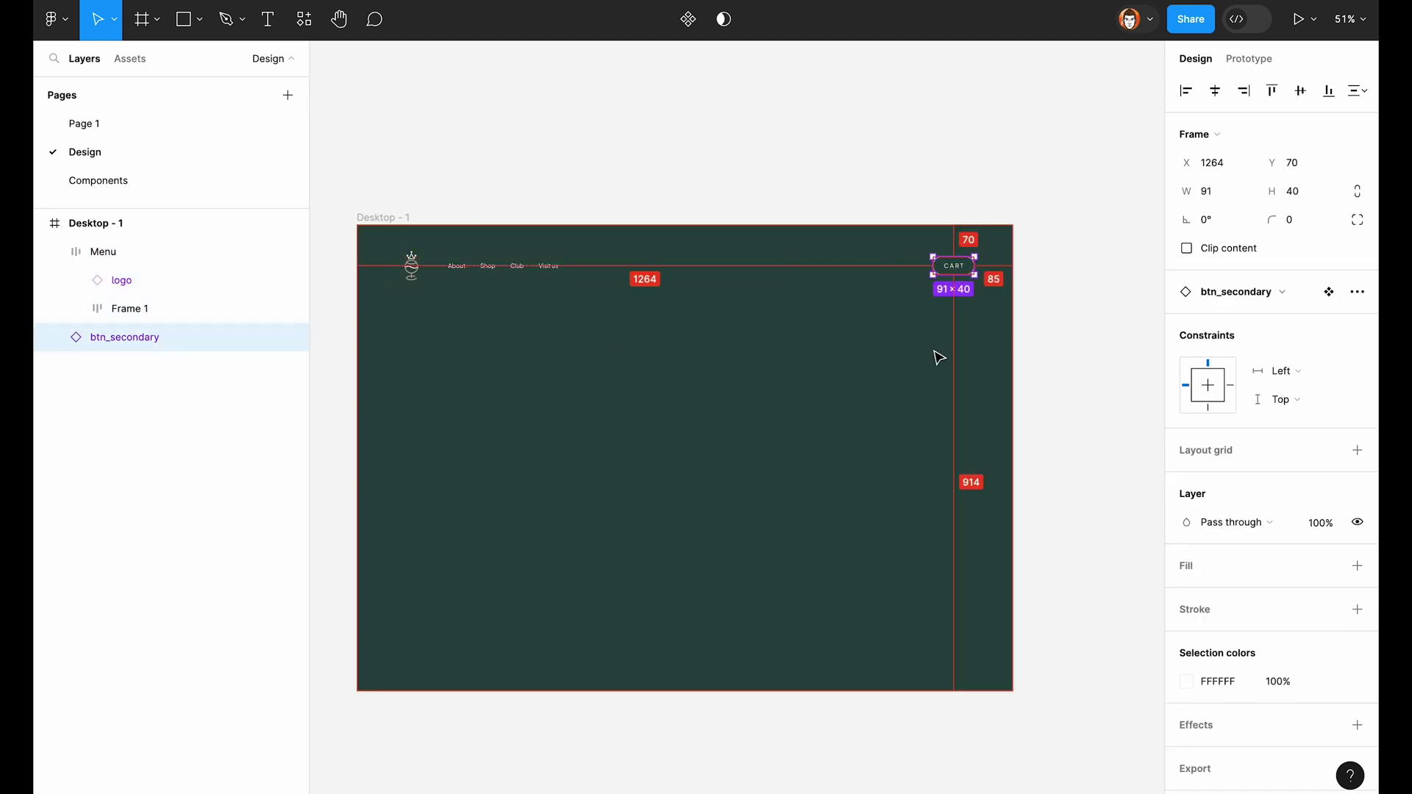
key("Right")
key("Right")
key("Right")
left_click(899, 353)
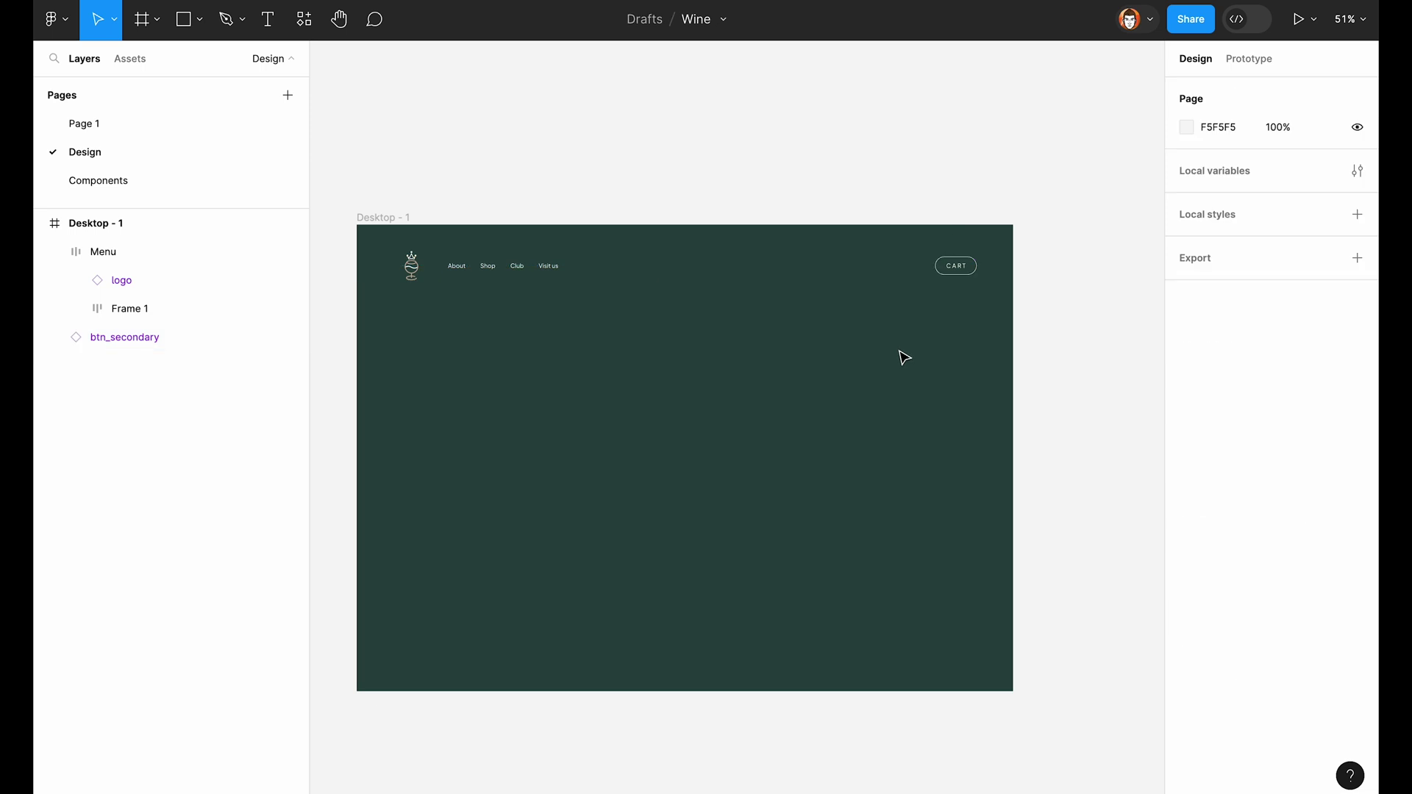
scroll(899, 353, "up", 3)
Step: Drag the counter component showing 2 onto the CART button's top-right corner
scroll(901, 356, "left", 2)
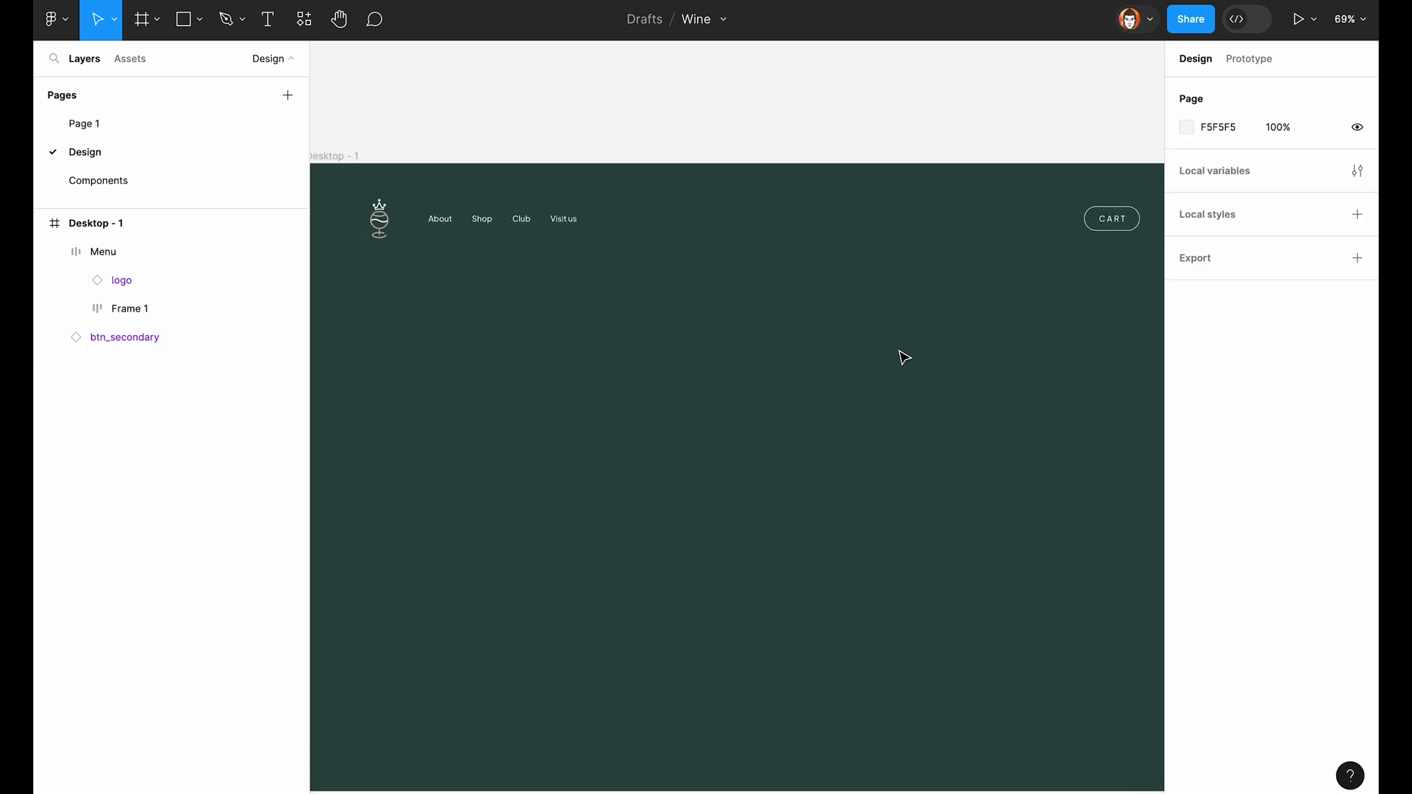
scroll(1014, 211, "right", 3)
scroll(986, 230, "up", 5)
left_click(990, 236)
scroll(996, 240, "up", 5)
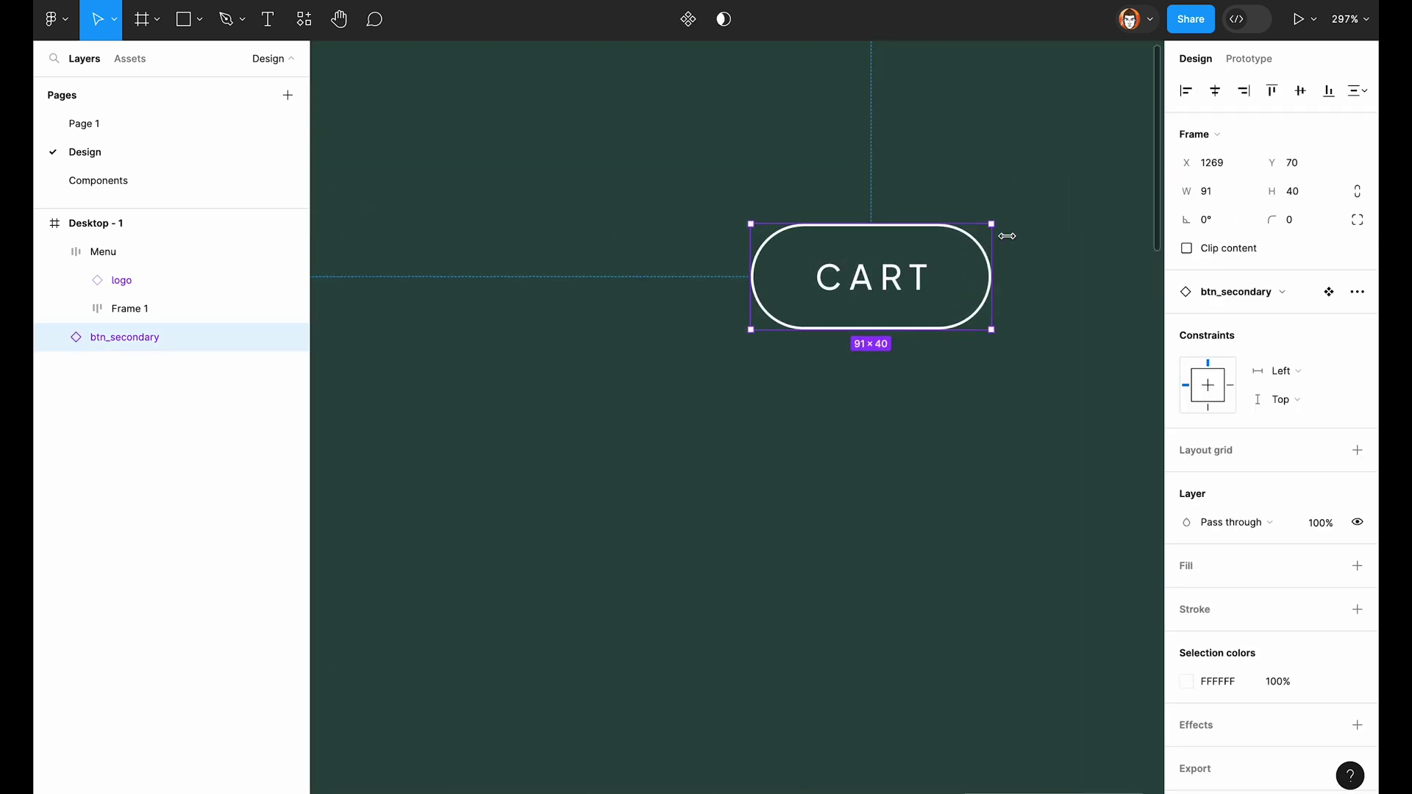
left_click(272, 58)
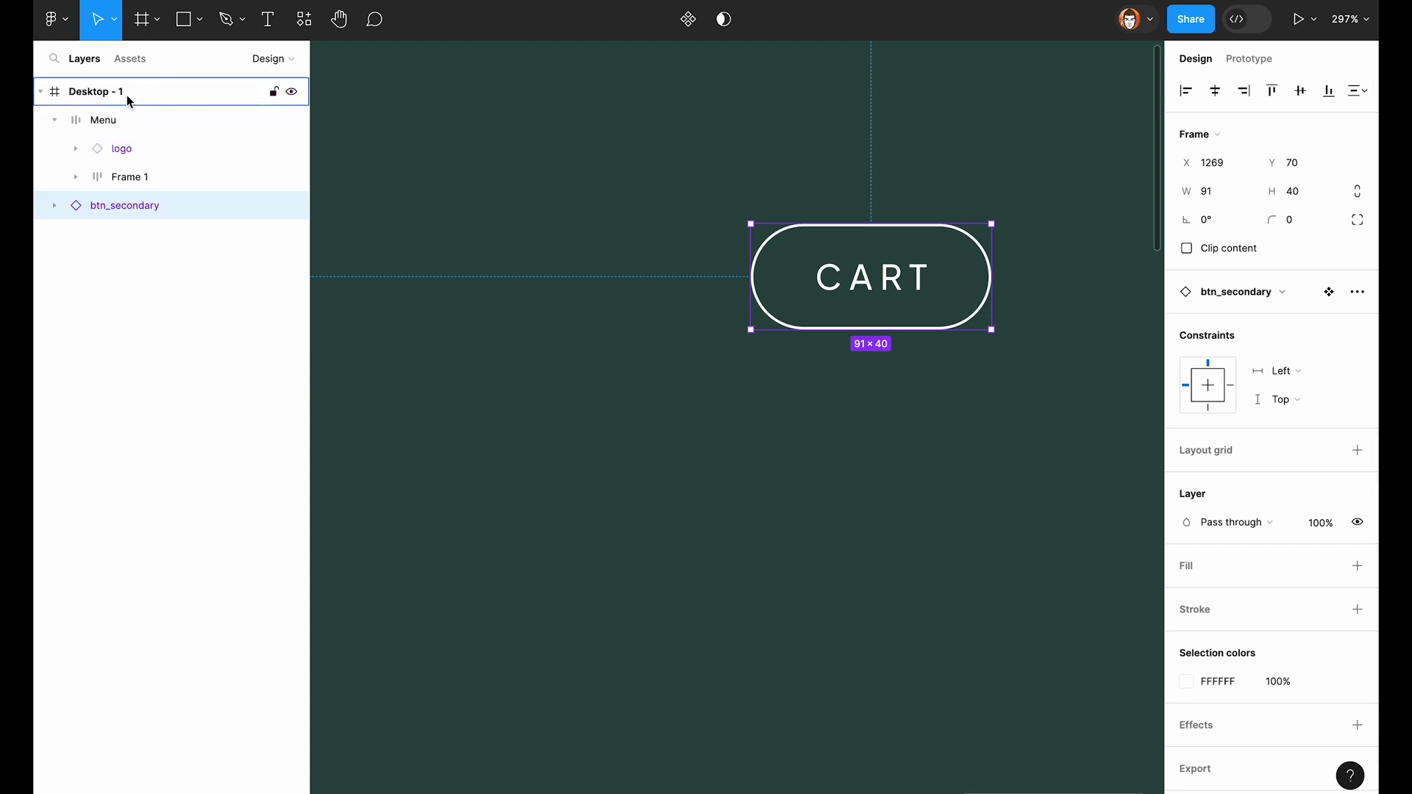
left_click(132, 58)
left_click_drag(85, 434, 986, 246)
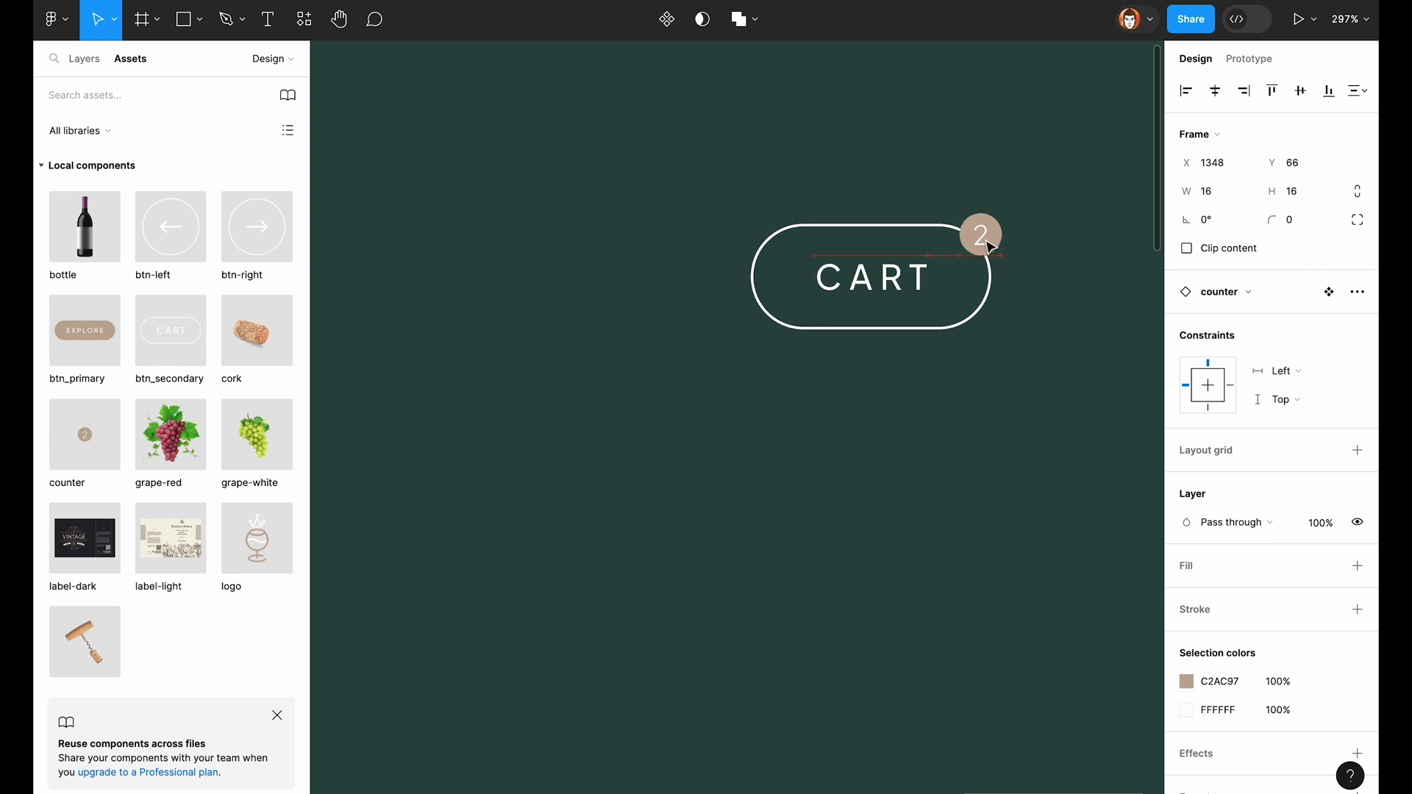
left_click(933, 173)
scroll(932, 172, "down", 10)
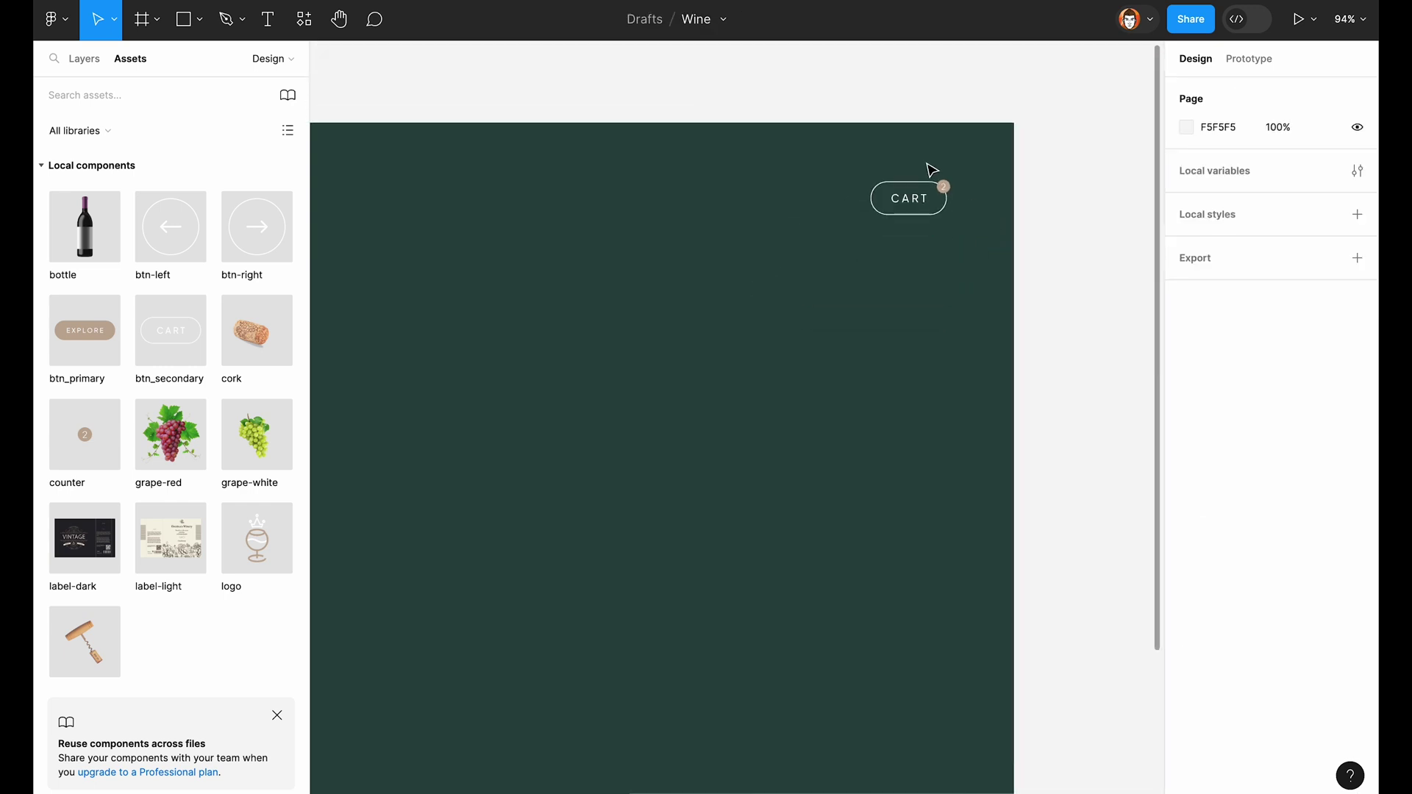
scroll(933, 171, "left", 2)
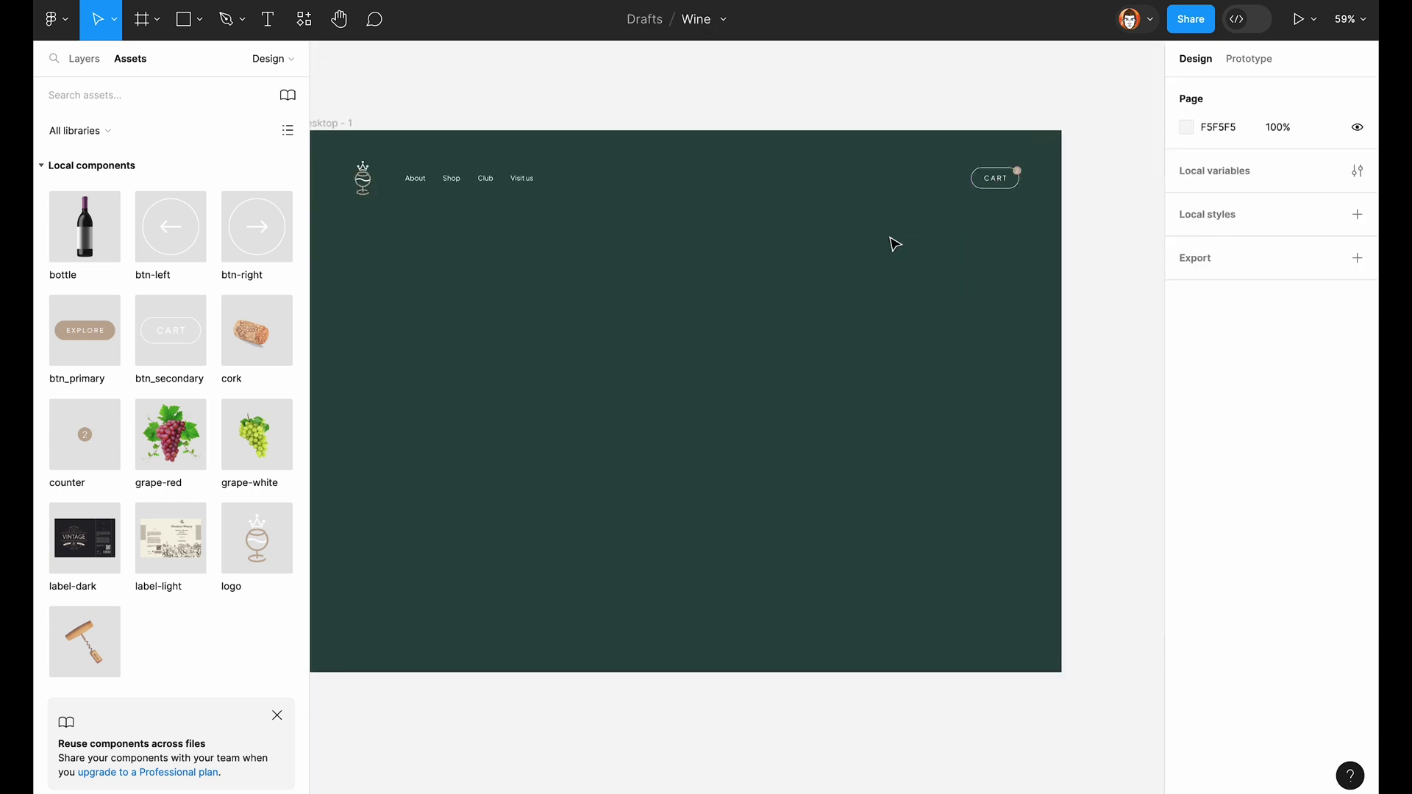
Step: Place the bottle in the frame's centre and the red grapes near the top
scroll(894, 243, "left", 3)
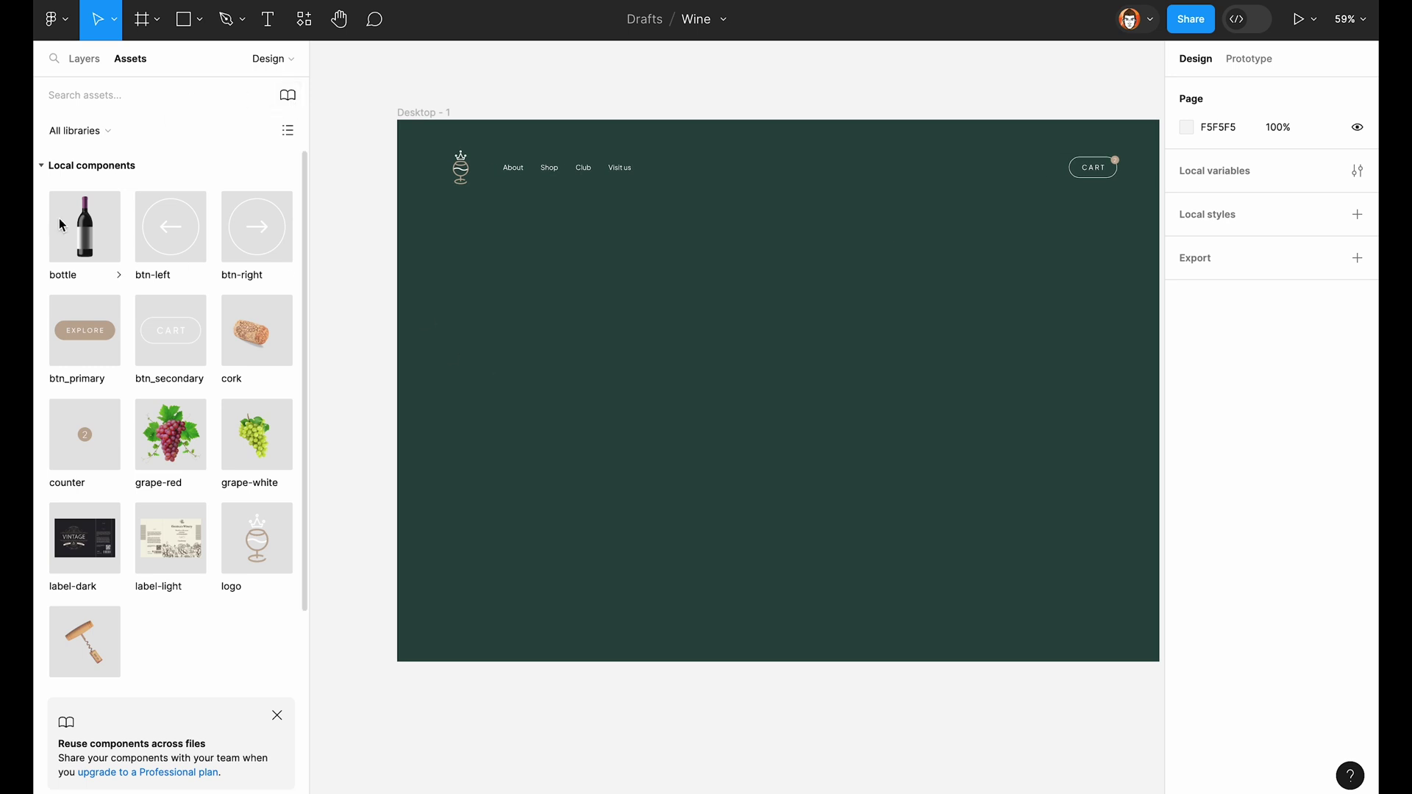
left_click_drag(149, 228, 777, 367)
left_click(974, 241)
scroll(936, 293, "right", 1)
left_click_drag(171, 437, 926, 220)
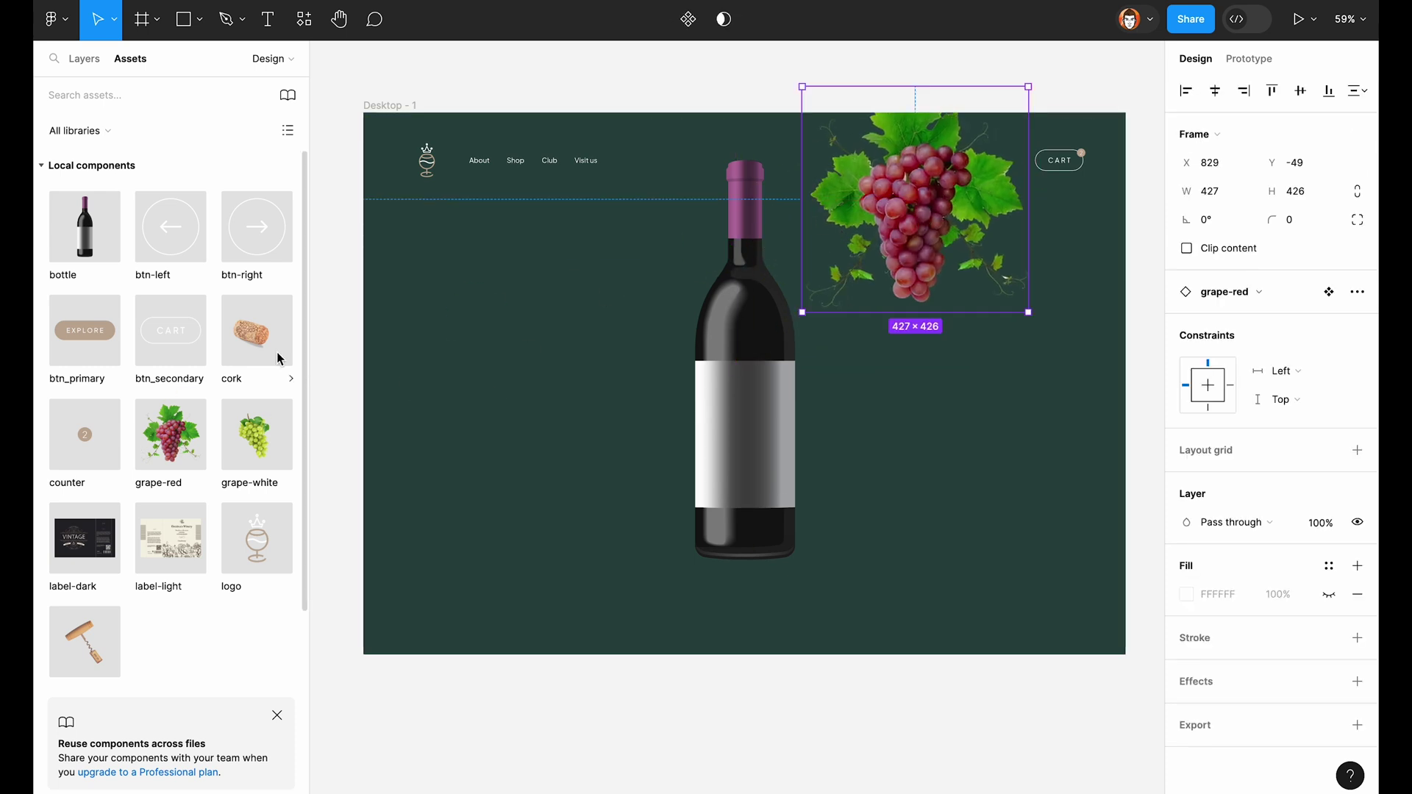
left_click_drag(252, 339, 508, 453)
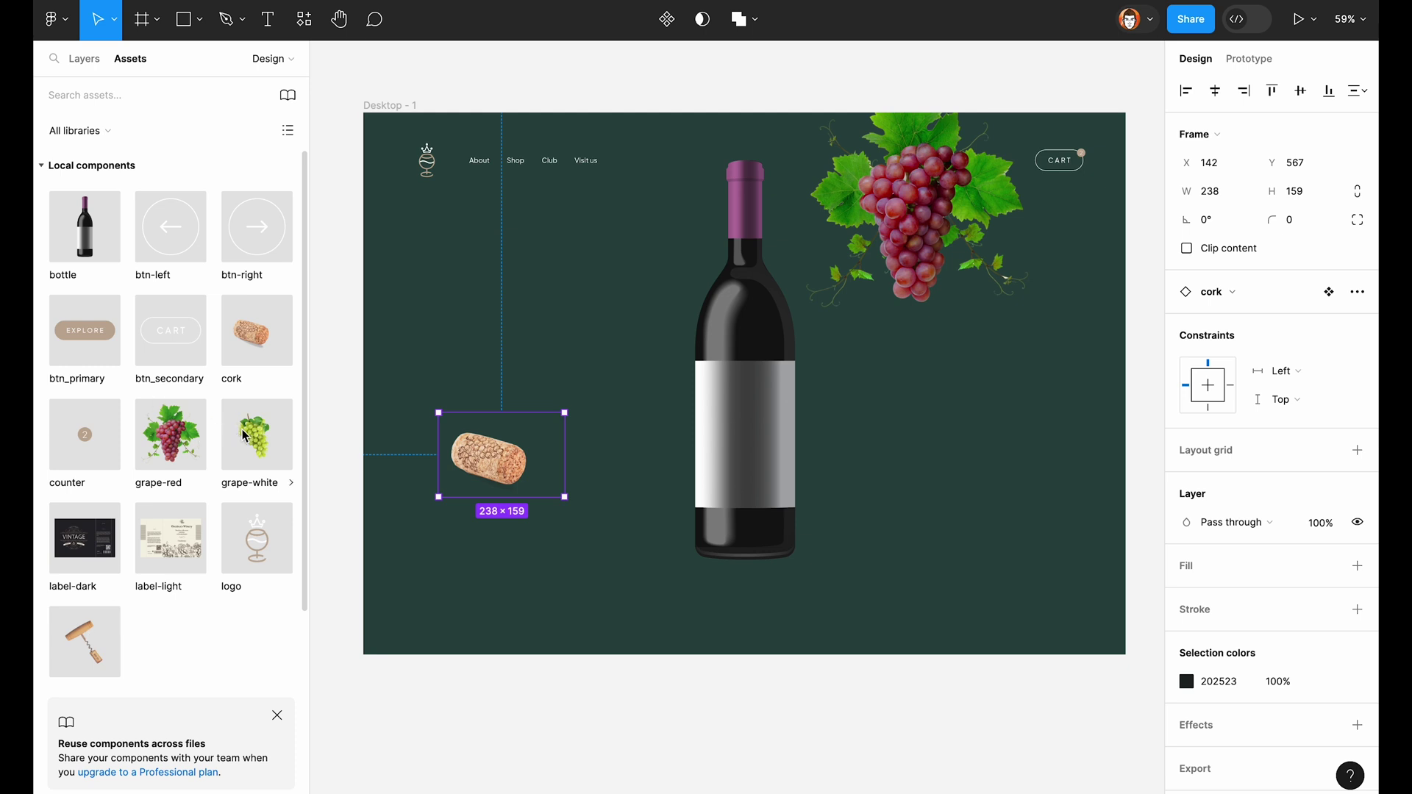
Step: Add the white grapes, shrink them to 398 px square and move them above the frame
left_click_drag(245, 435, 646, 148)
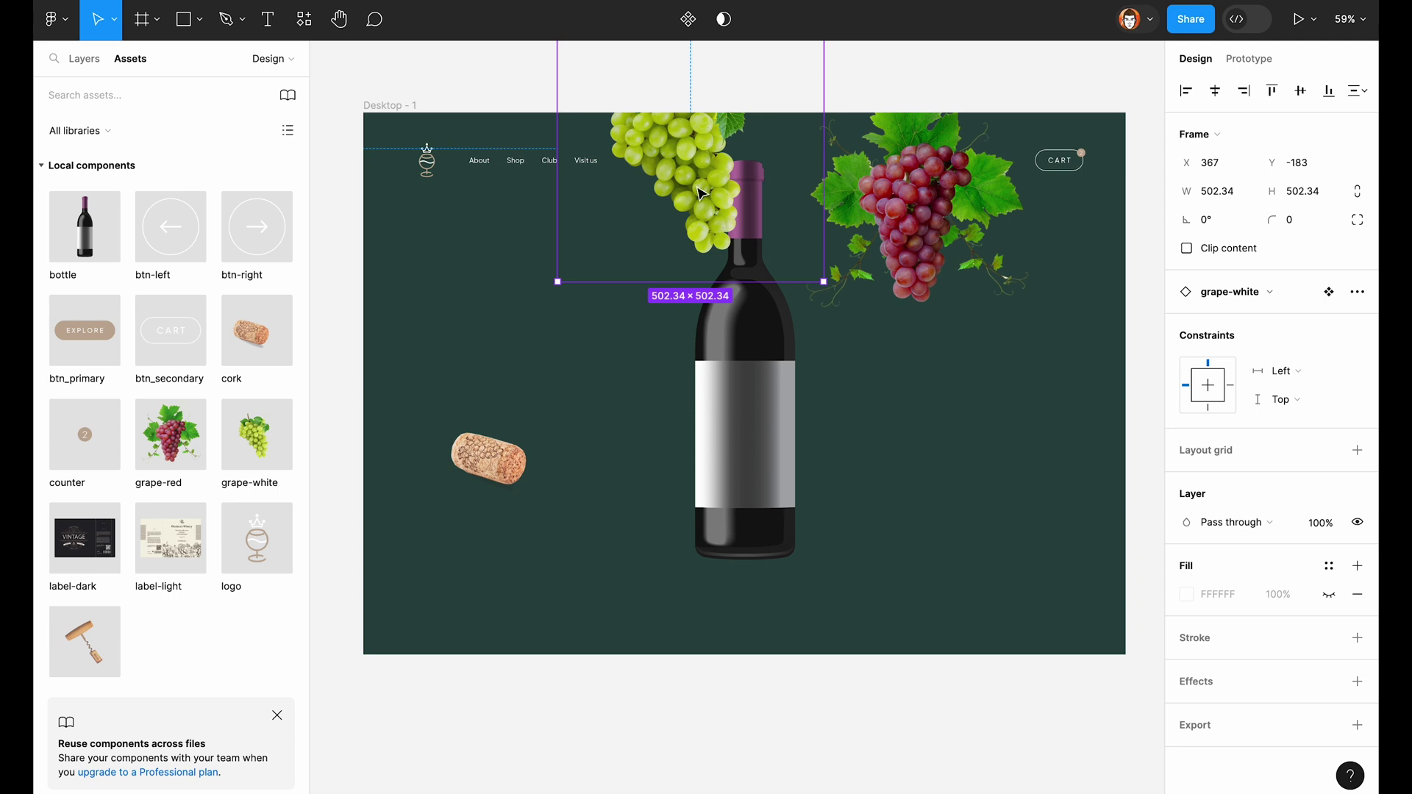
left_click_drag(700, 193, 684, 193)
scroll(684, 192, "up", 3)
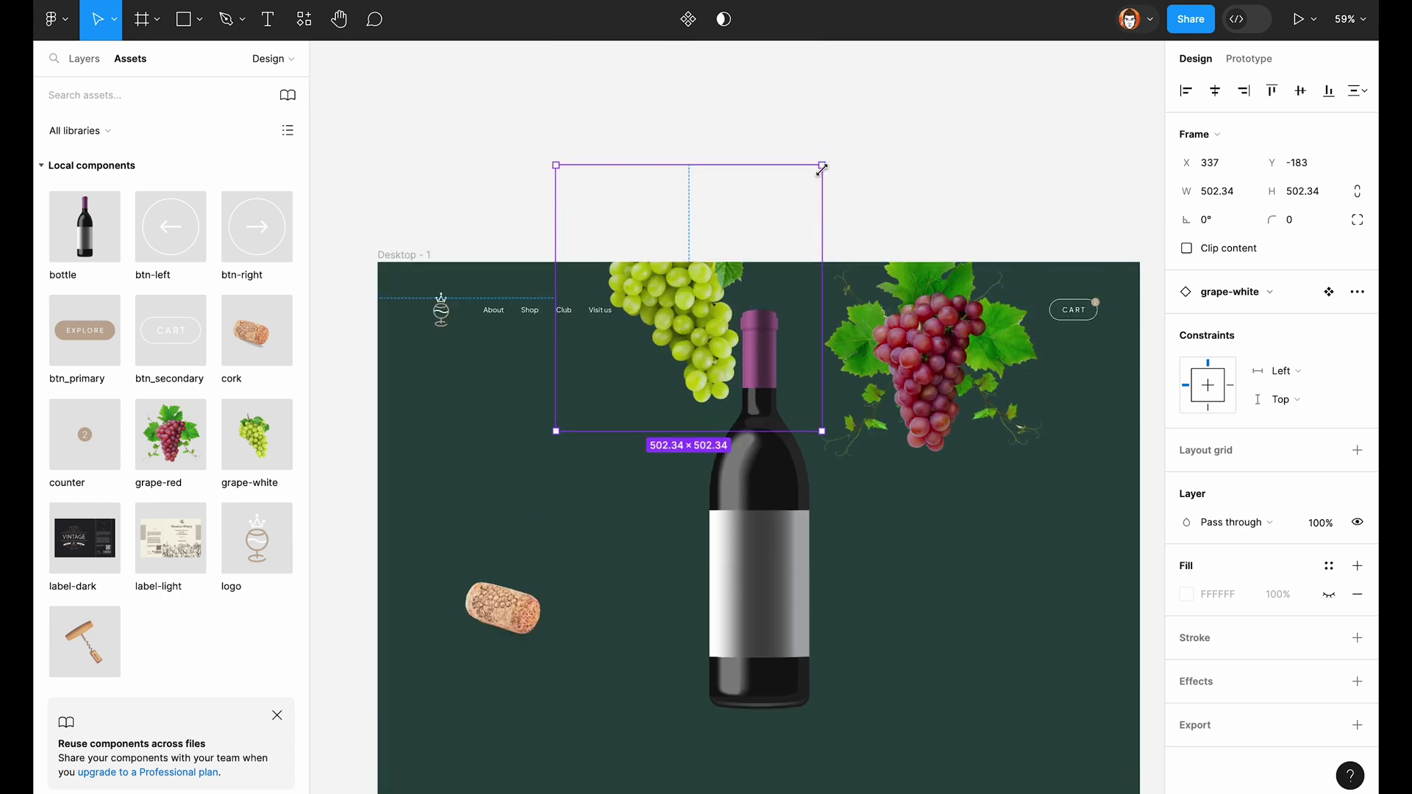
left_click_drag(825, 162, 794, 193)
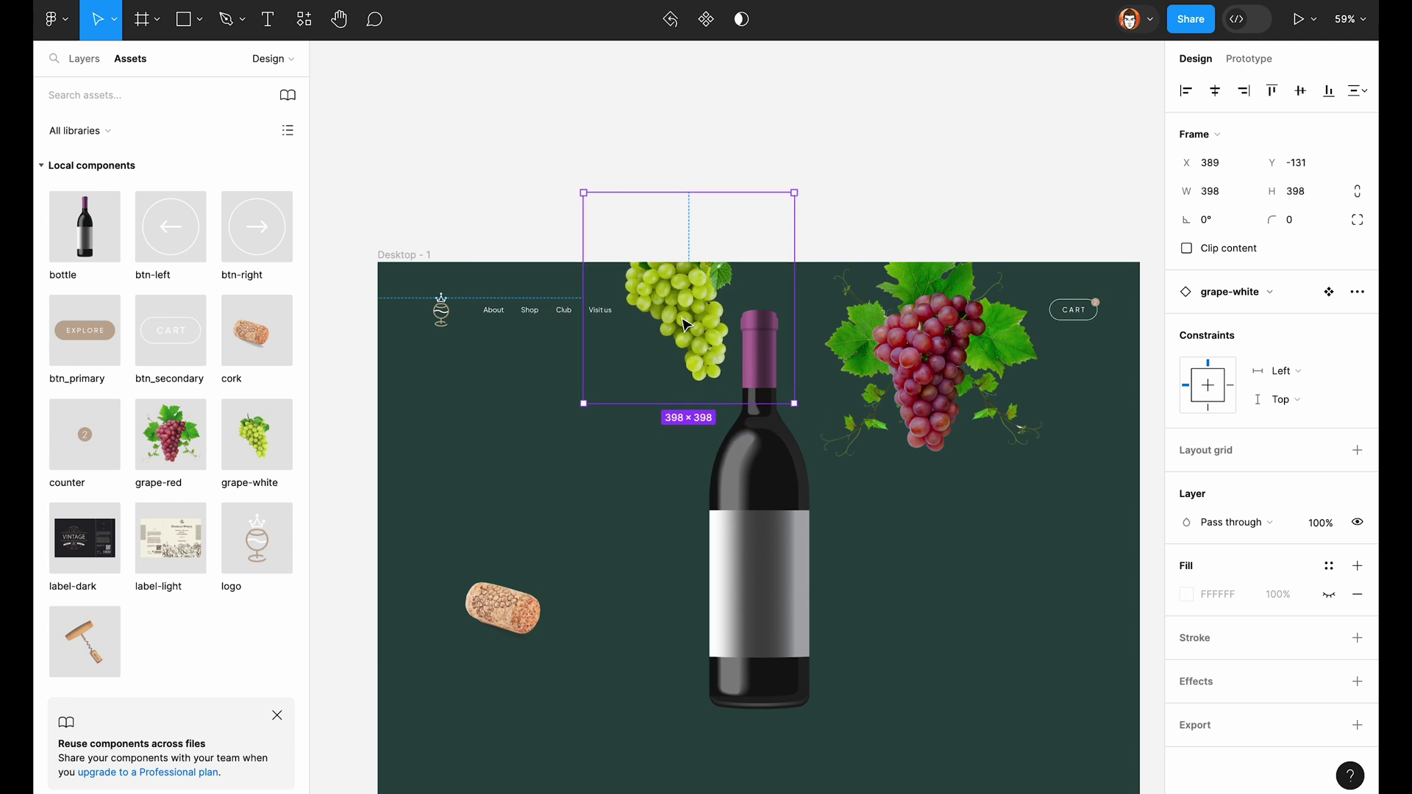
left_click_drag(686, 324, 669, 222)
Step: Shrink the red grapes by corner-resizing them
left_click(960, 450)
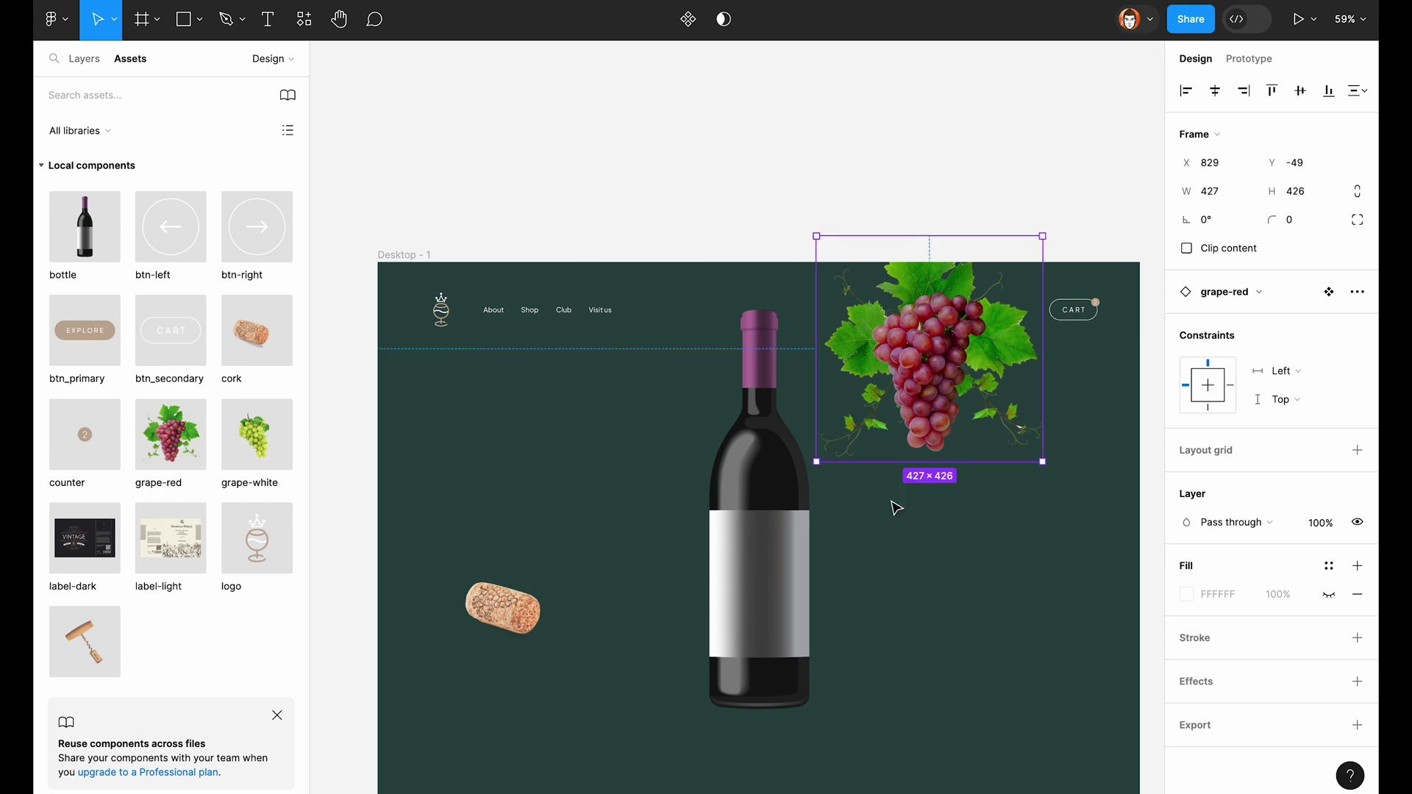
scroll(956, 456, "down", 2)
left_click_drag(1015, 381, 988, 368)
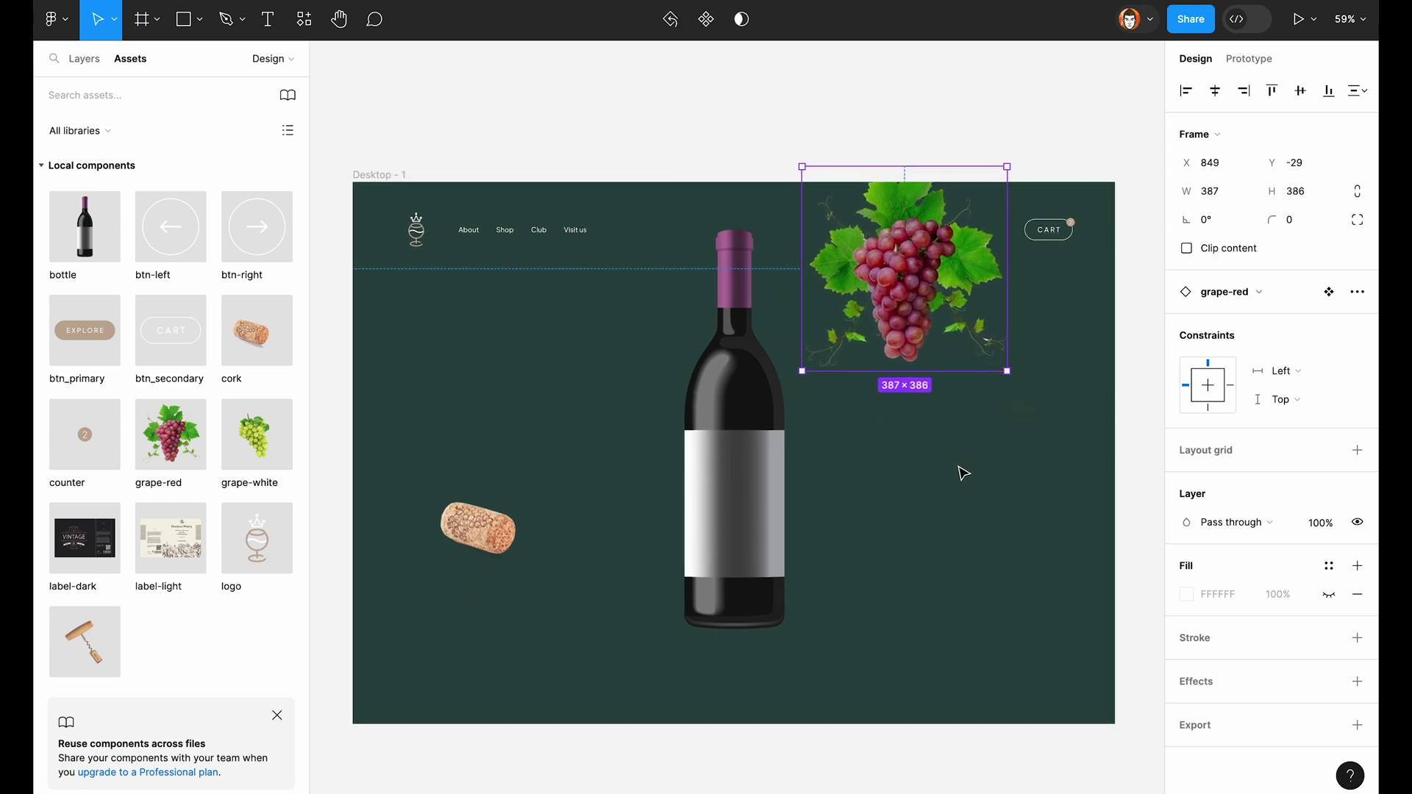
left_click(961, 473)
Step: Add the corkscrew, align it right and nudge it past the edge to X 1330
scroll(963, 474, "down", 2)
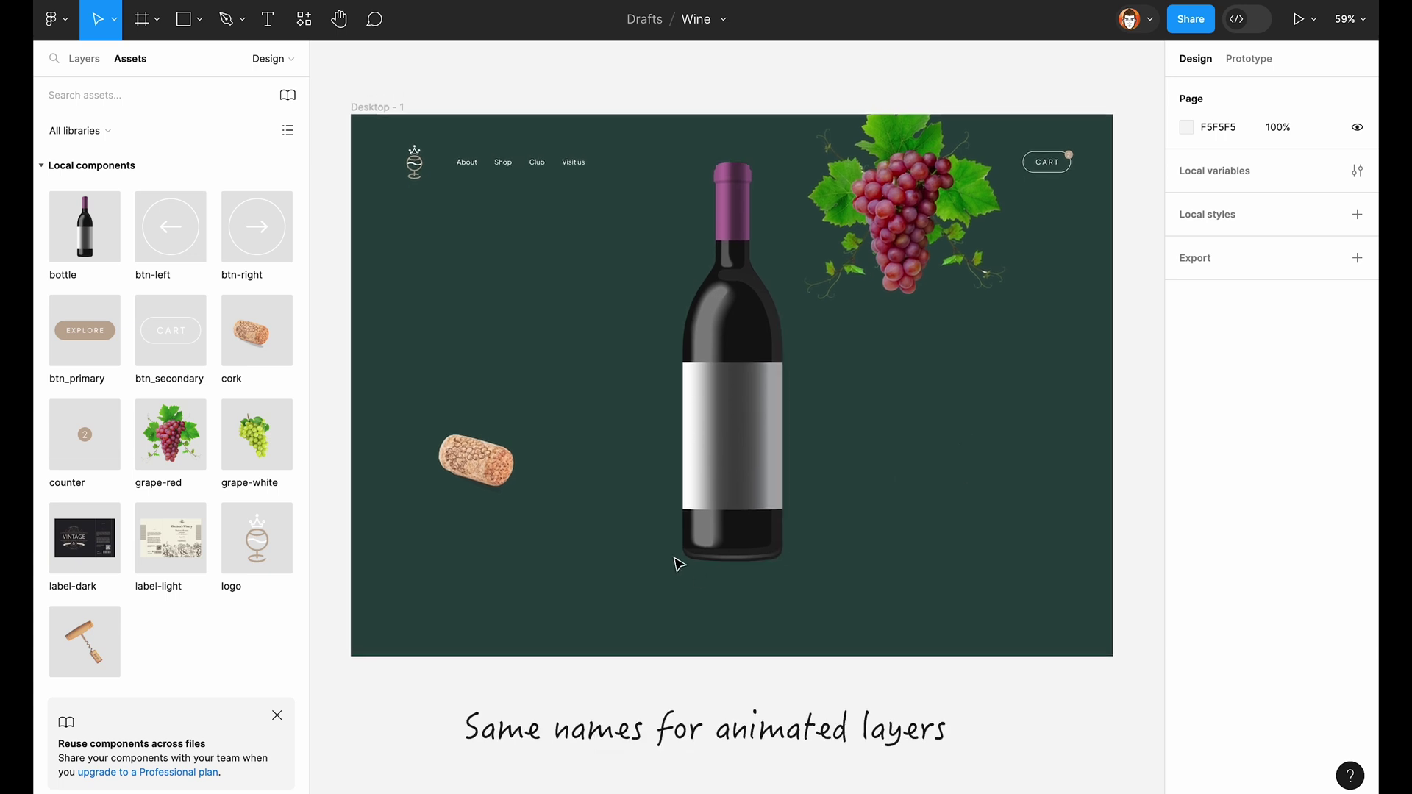
scroll(666, 577, "down", 2)
scroll(665, 577, "up", 3)
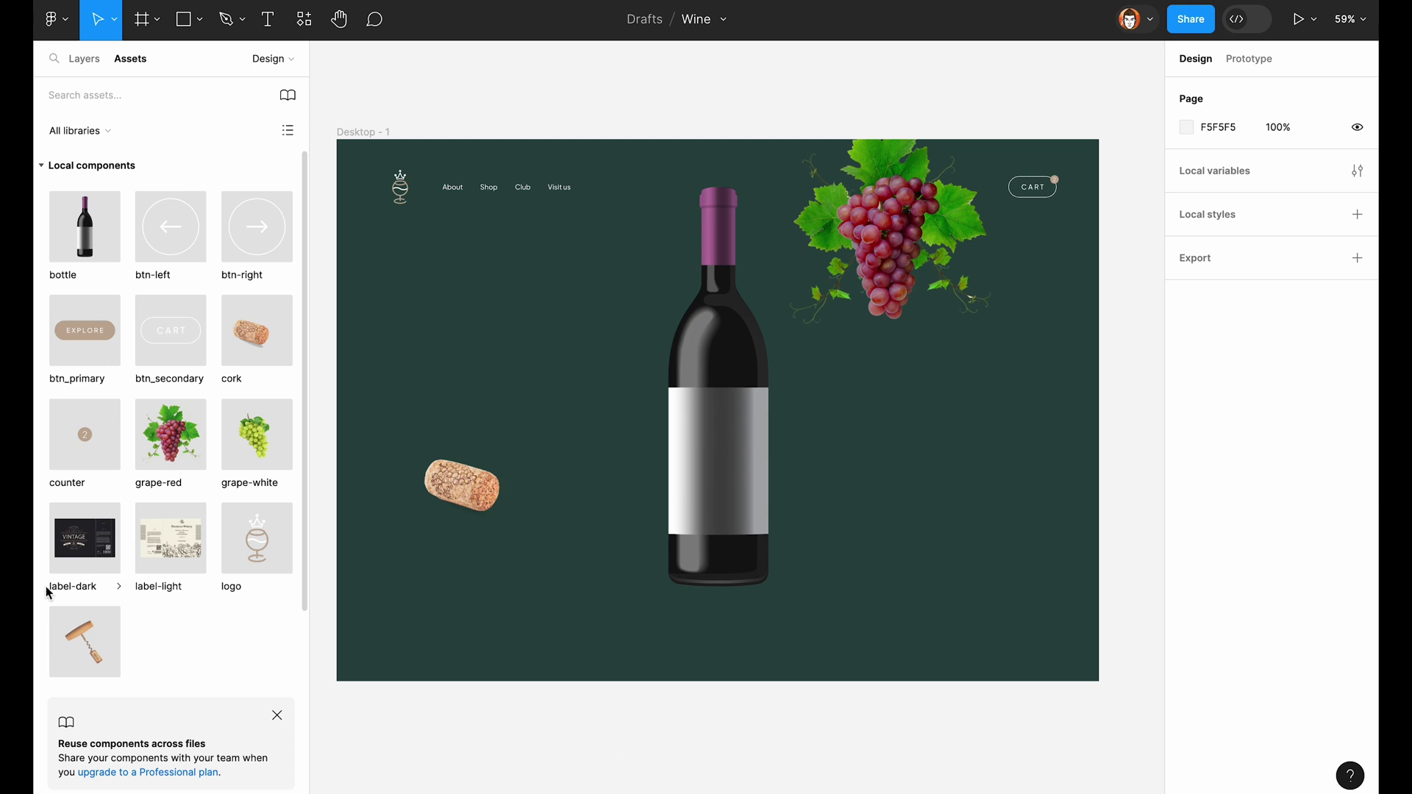
left_click_drag(77, 656, 959, 544)
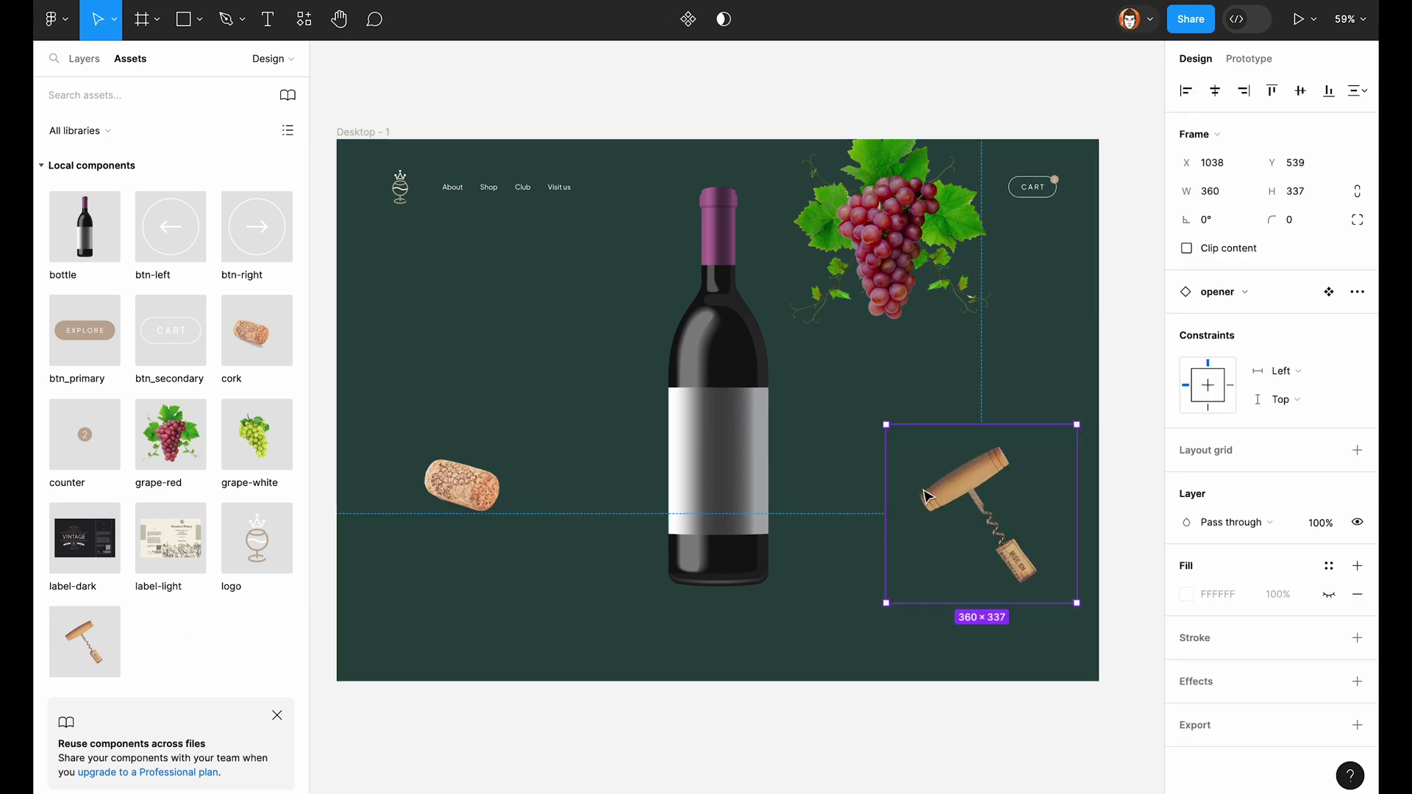
scroll(927, 497, "right", 2)
scroll(926, 497, "down", 1)
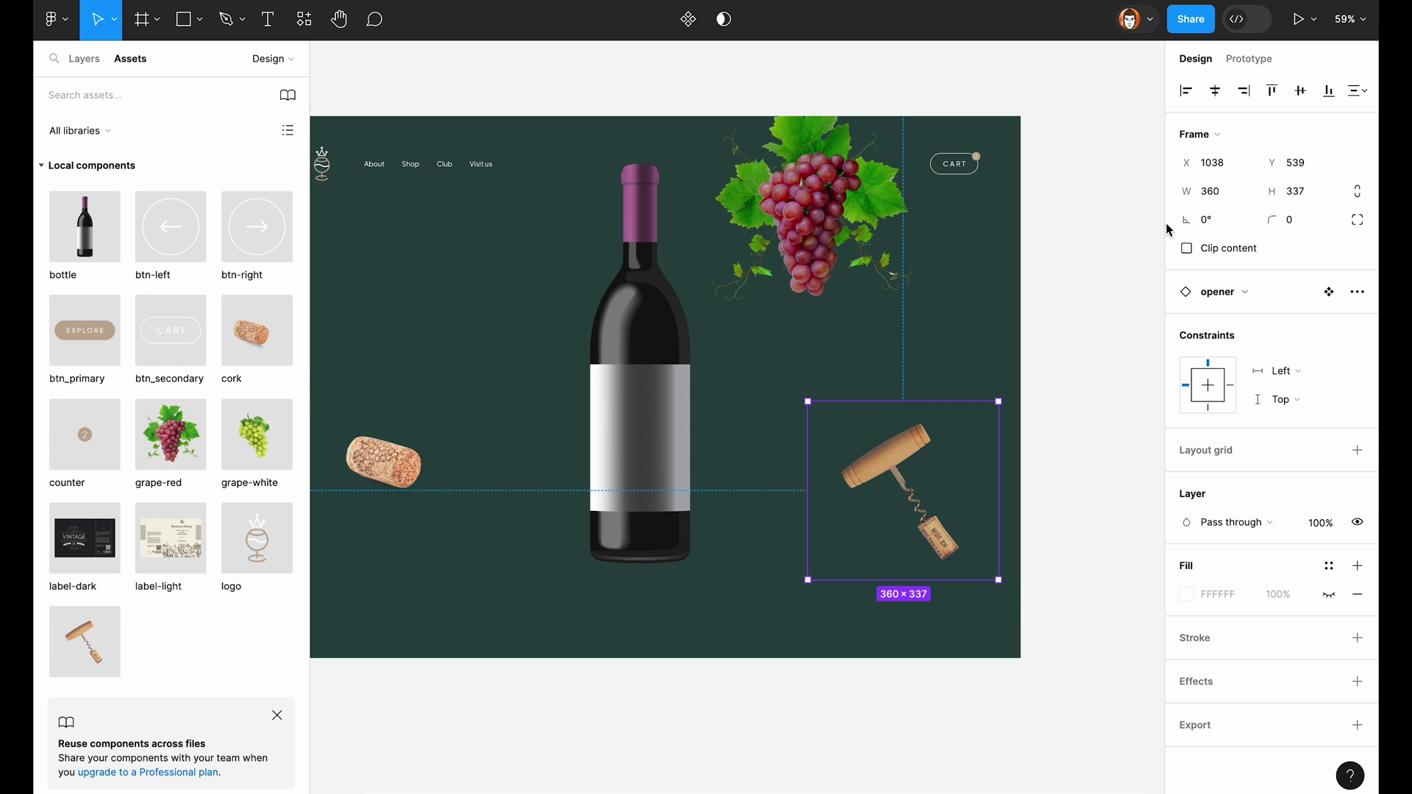
left_click(1243, 91)
key("shift+Right")
key("shift+Right")
key("shift+Right")
key("shift+Right")
key("shift+Right")
key("shift+Right")
key("shift+Right")
key("shift+Right")
key("shift+Right")
key("shift+Right")
key("shift+Right")
key("shift+Right")
key("shift+Right")
key("shift+Right")
key("shift+Right")
key("shift+Right")
key("shift+Right")
key("shift+Right")
key("shift+Right")
key("shift+Right")
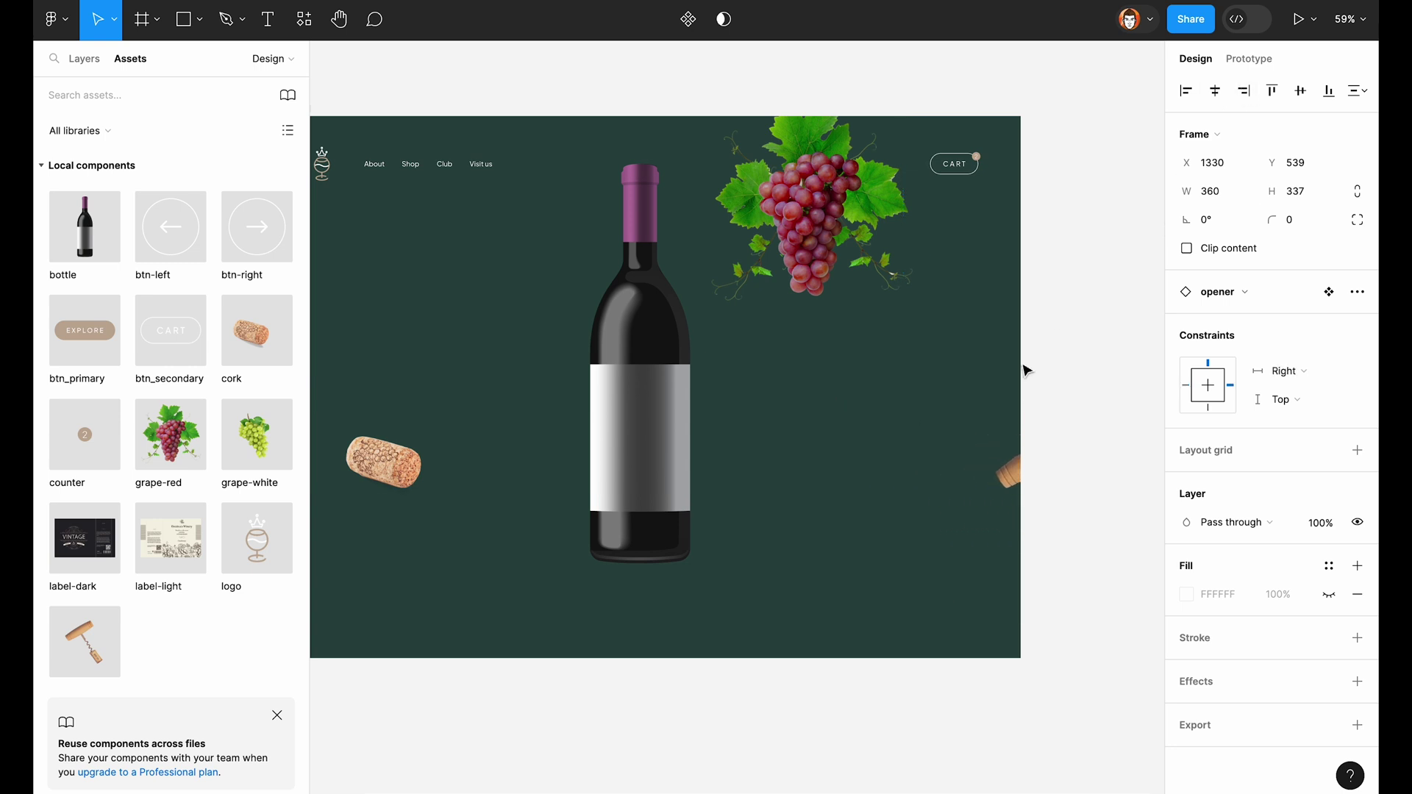
left_click(1055, 352)
Step: Drop a label-dark instance onto the canvas below the frame
left_click_drag(627, 531, 747, 497)
left_click(81, 552)
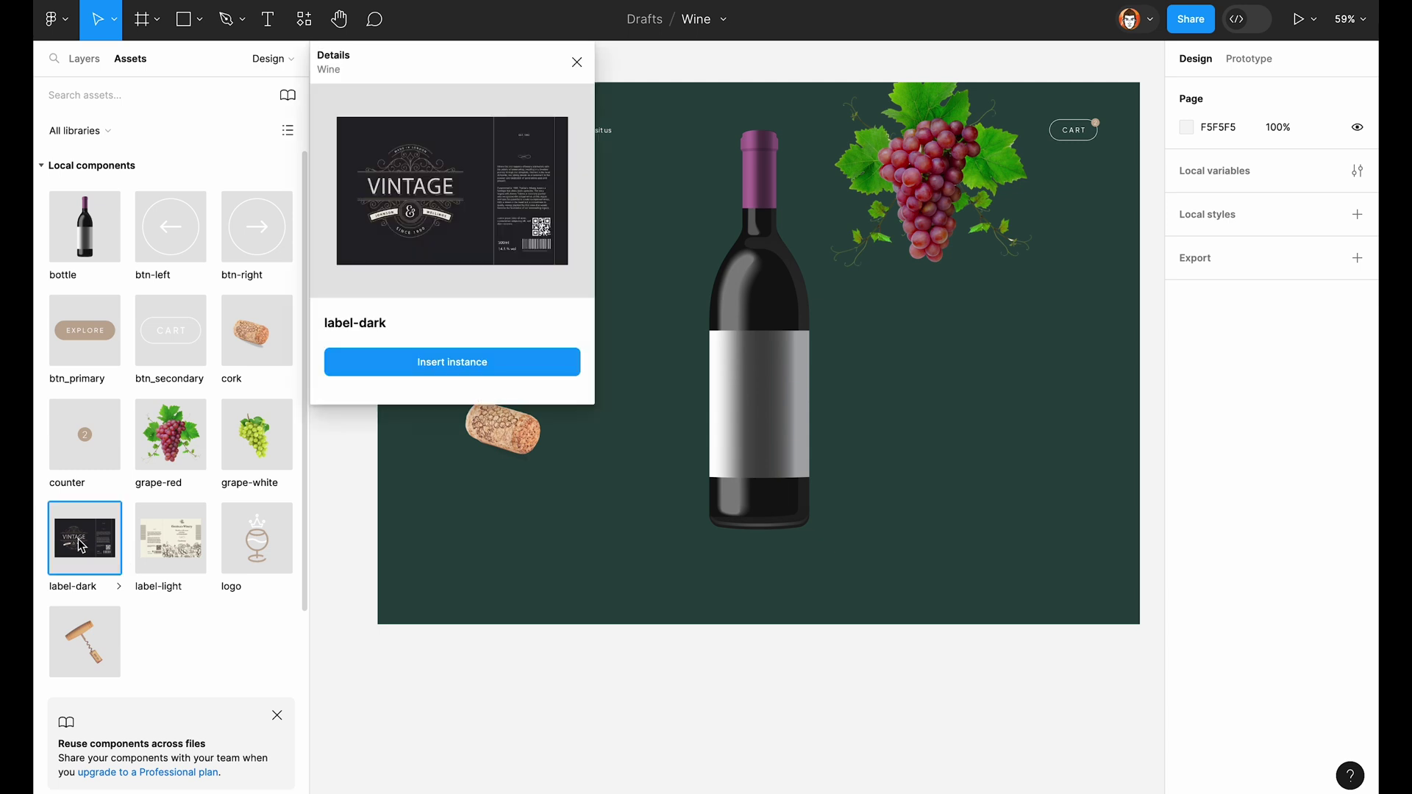
left_click_drag(101, 540, 709, 768)
scroll(926, 397, "down", 2)
scroll(926, 397, "right", 3)
Step: Move the dark VINTAGE label onto the bottle and detach the bottle instance
left_click(656, 410)
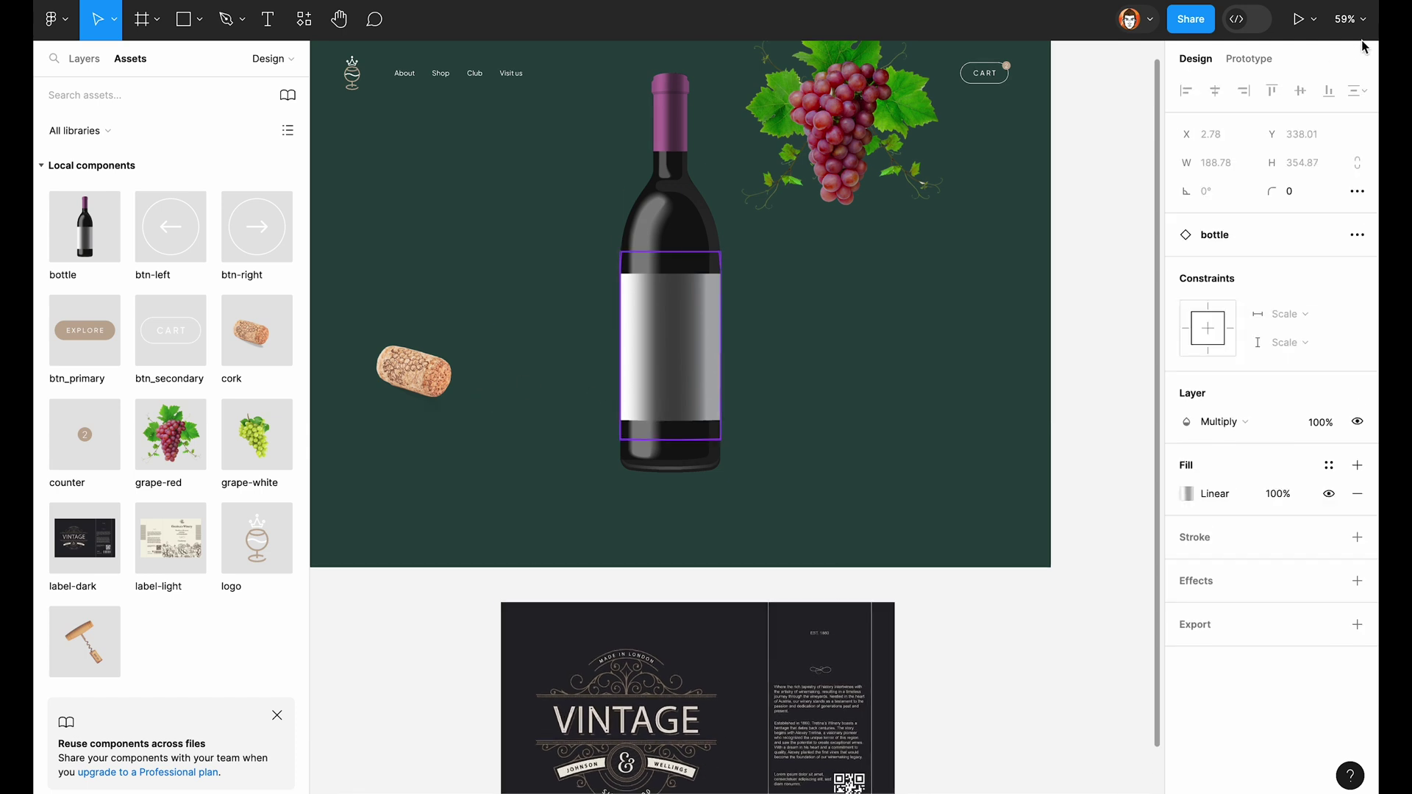
left_click(84, 59)
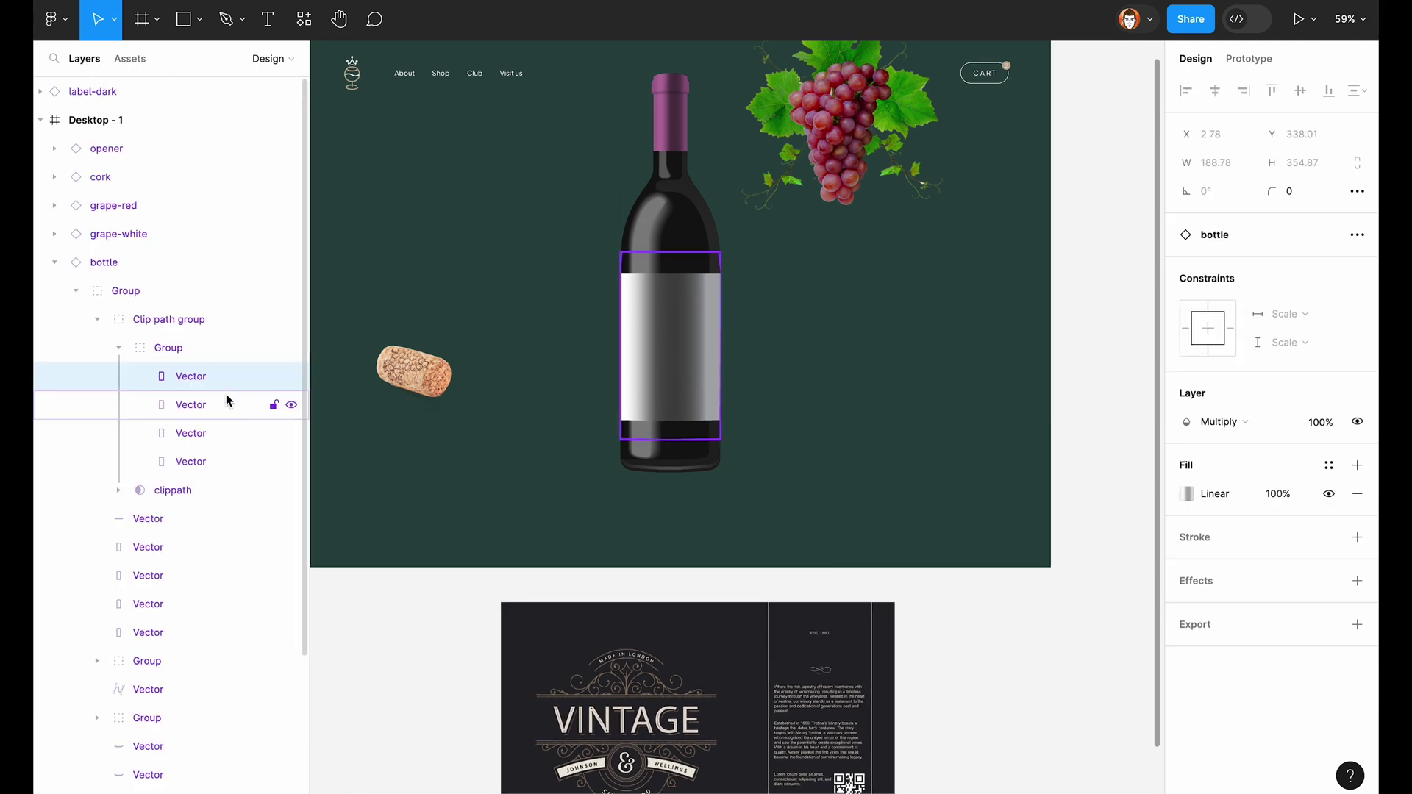
left_click(588, 659)
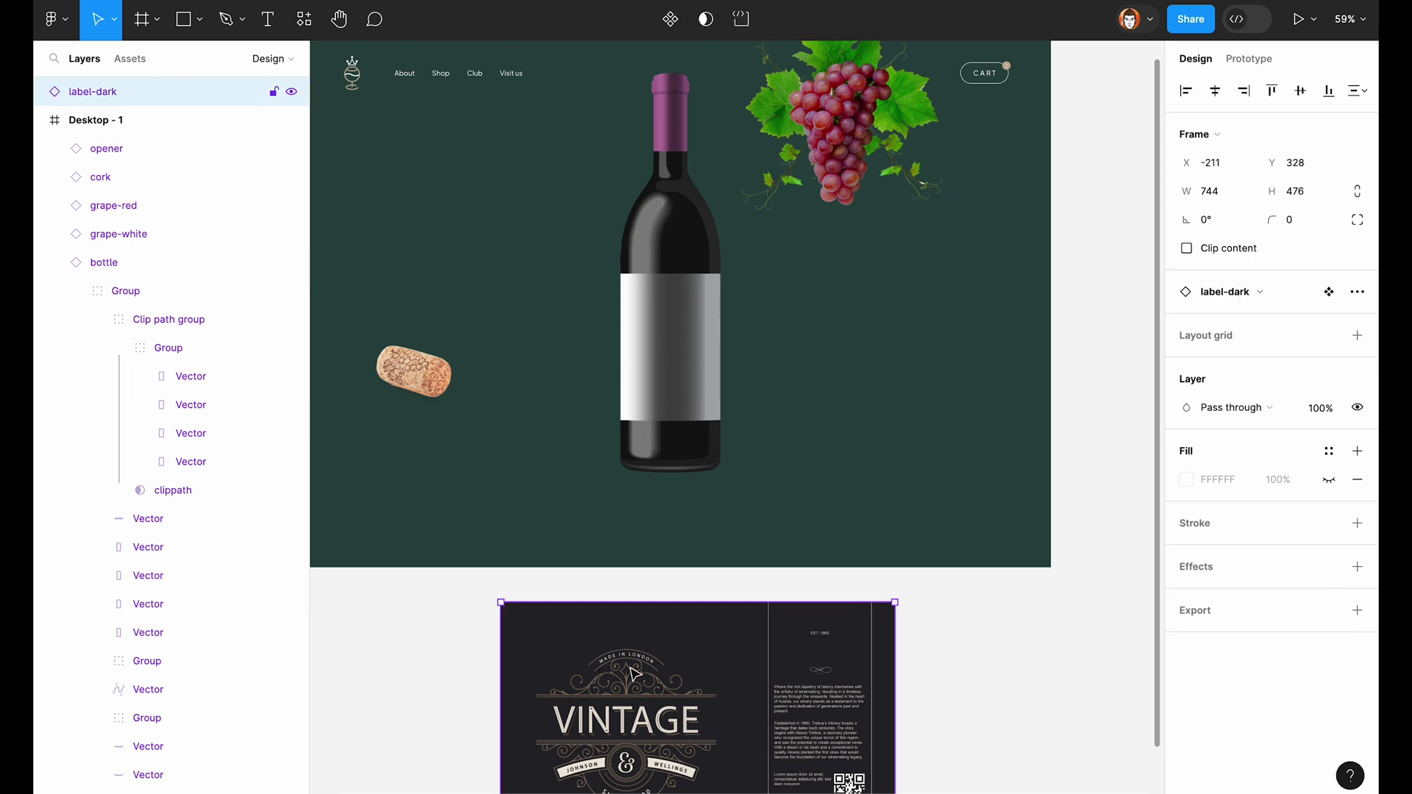
left_click_drag(633, 614, 655, 250)
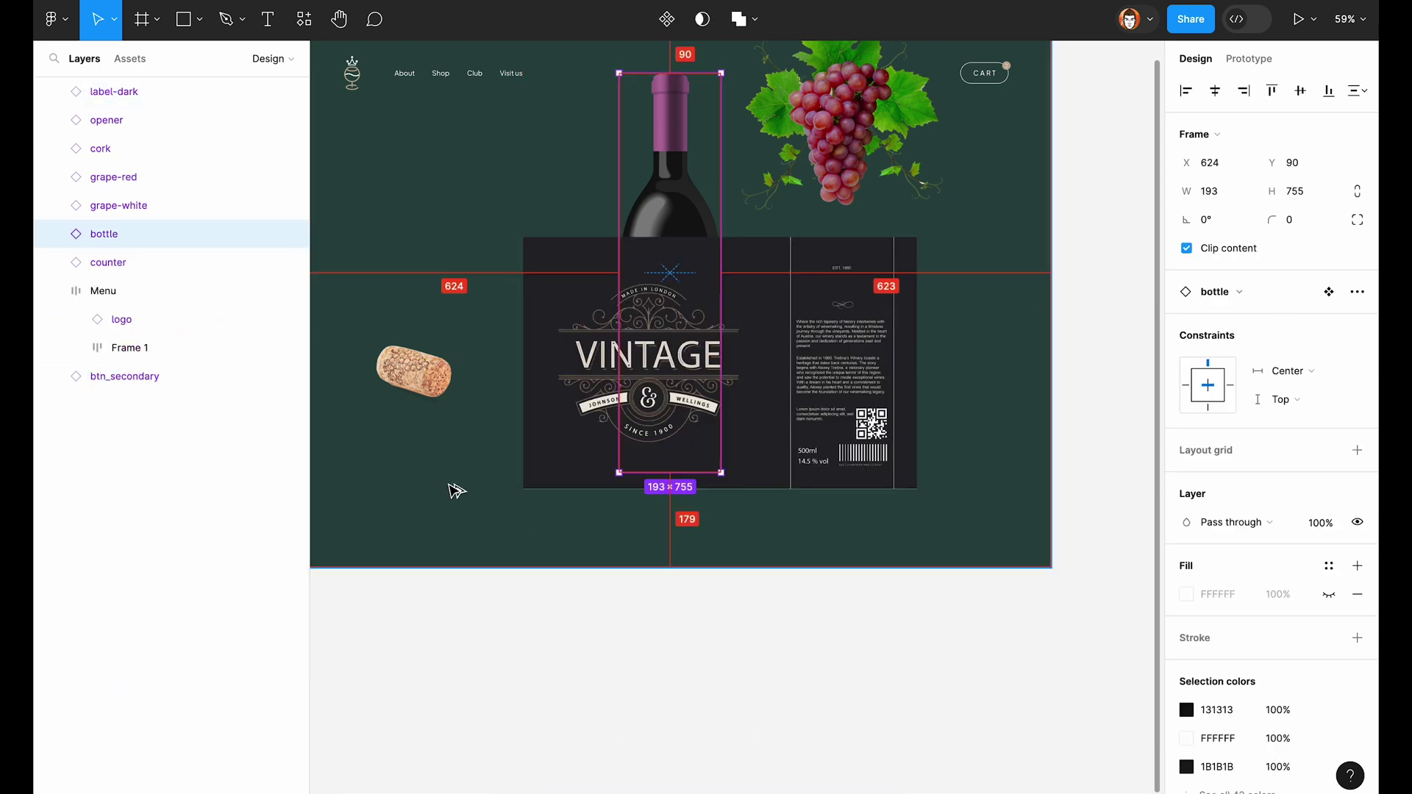
key("alt+super+b")
left_click(760, 385)
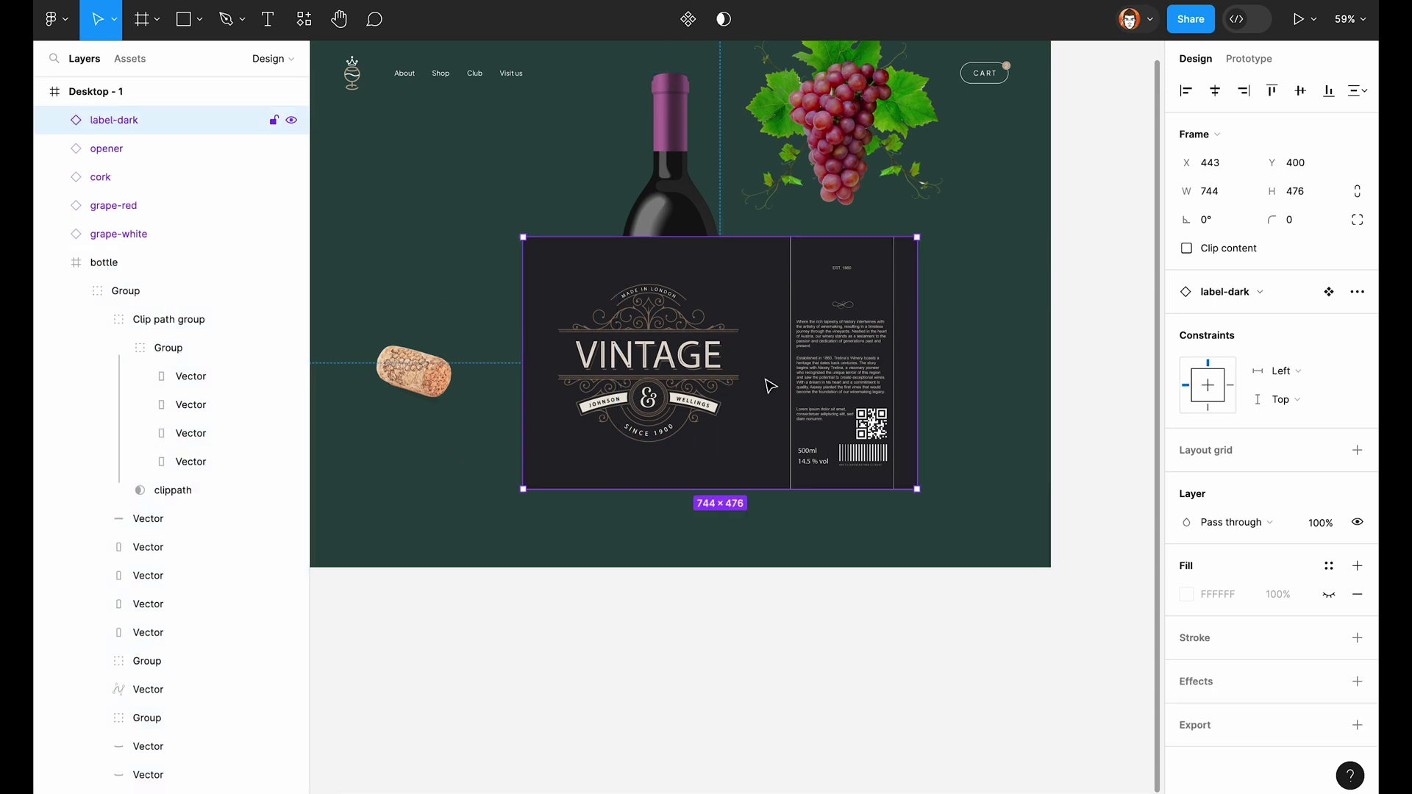
Step: Move label-dark into the bottle's clip path group and set its height to 354
left_click_drag(138, 131, 181, 362)
key("shift+2")
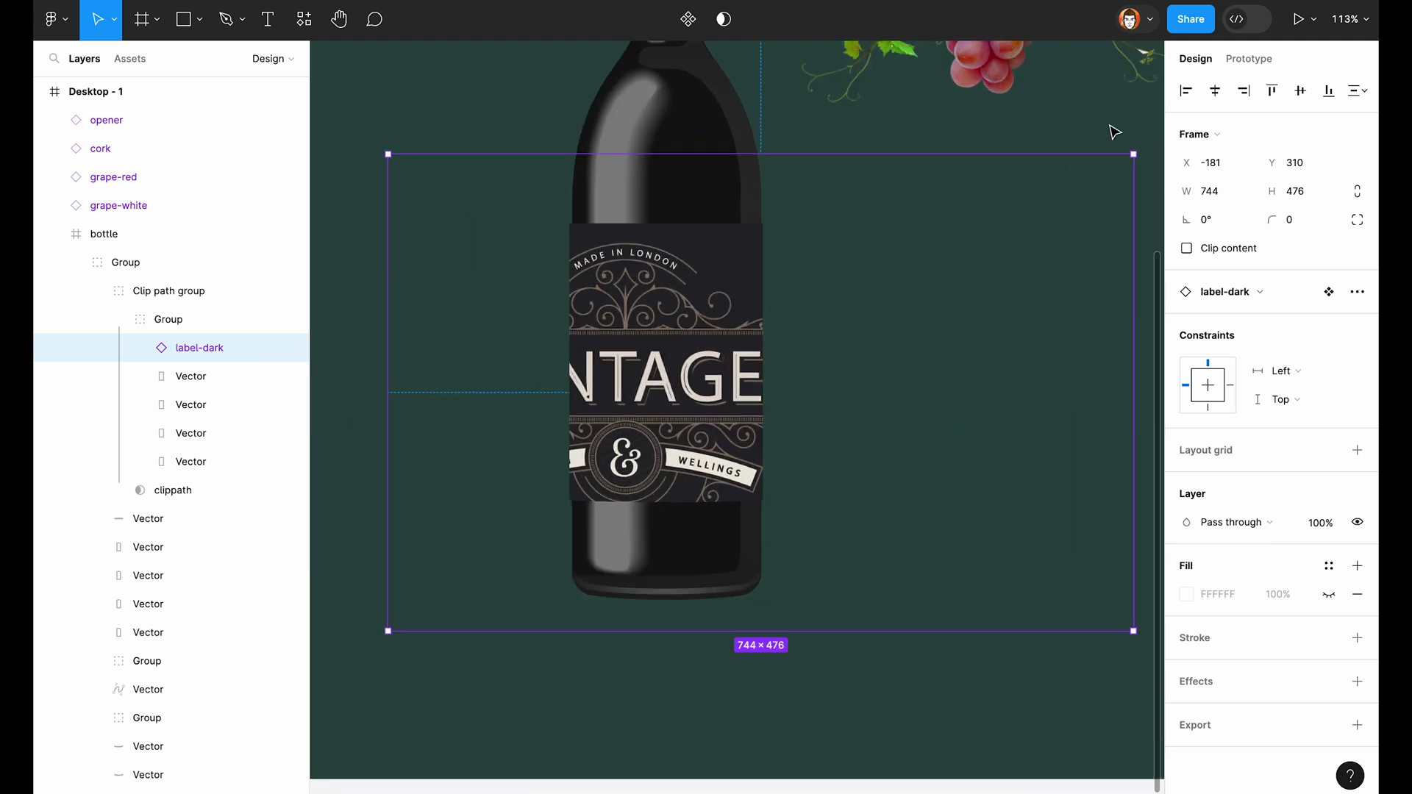
left_click(182, 373)
left_click(187, 347)
left_click(1357, 219)
left_click(1313, 193)
left_click(1357, 221)
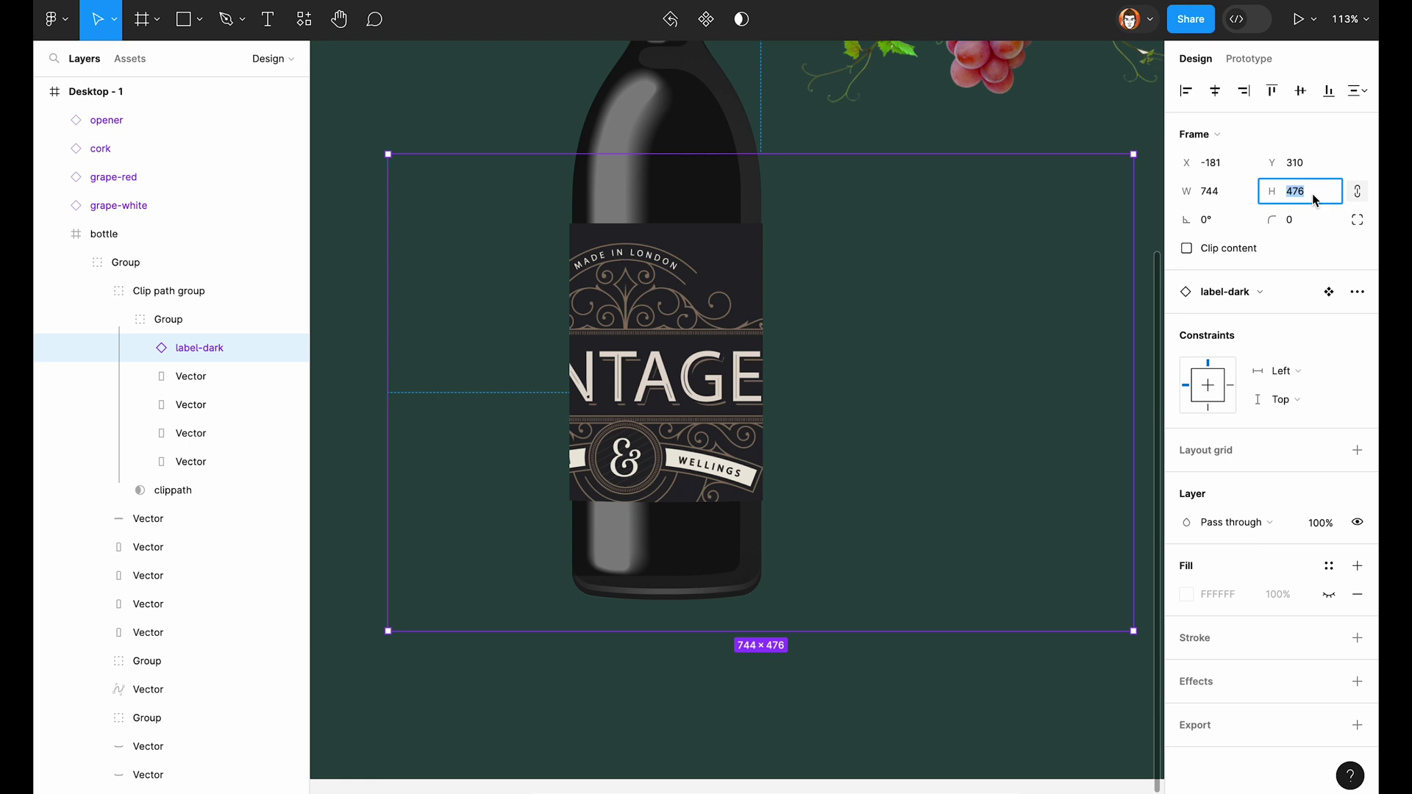
type("354")
key("Return")
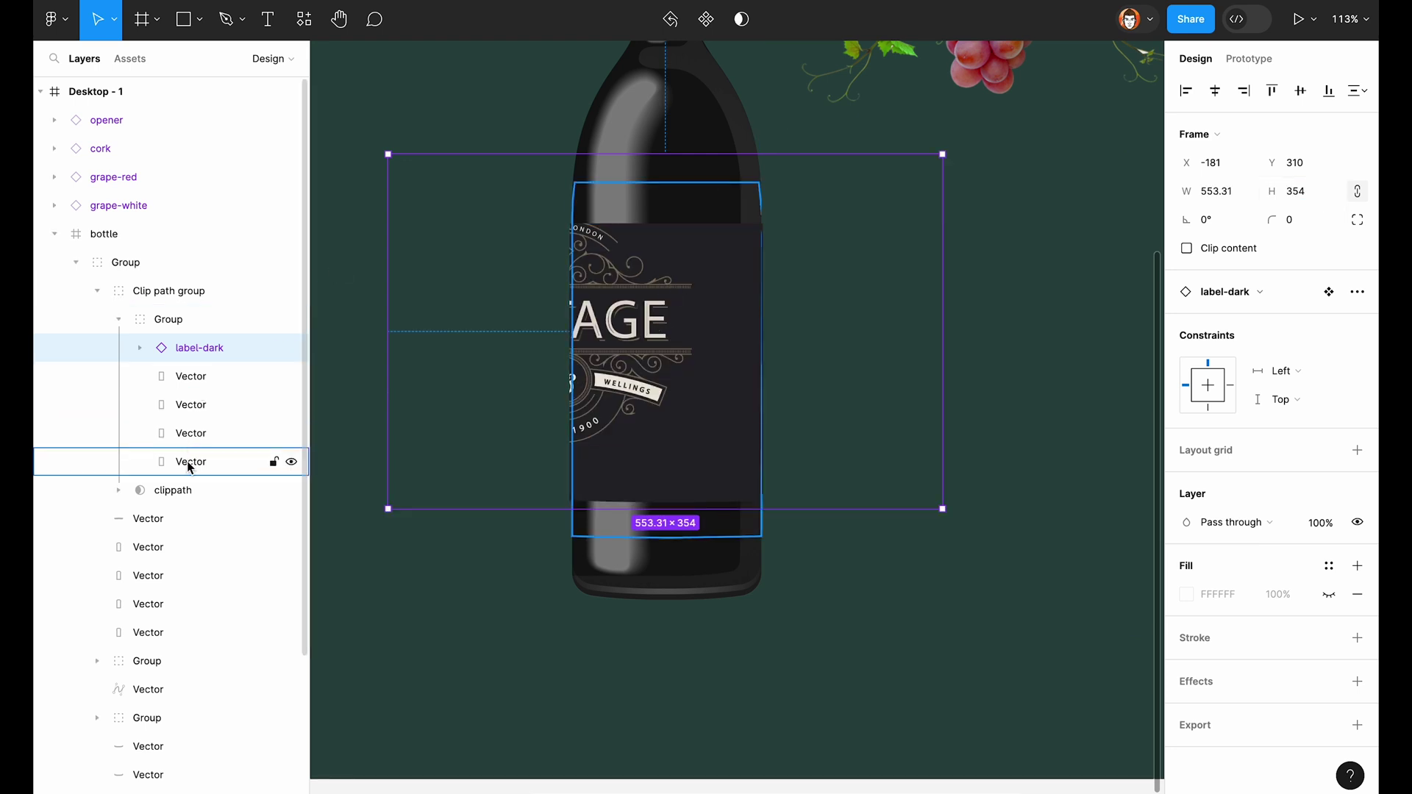
Step: Change the label height to 278.5 to match the mask and align it to the bottom
left_click(189, 487)
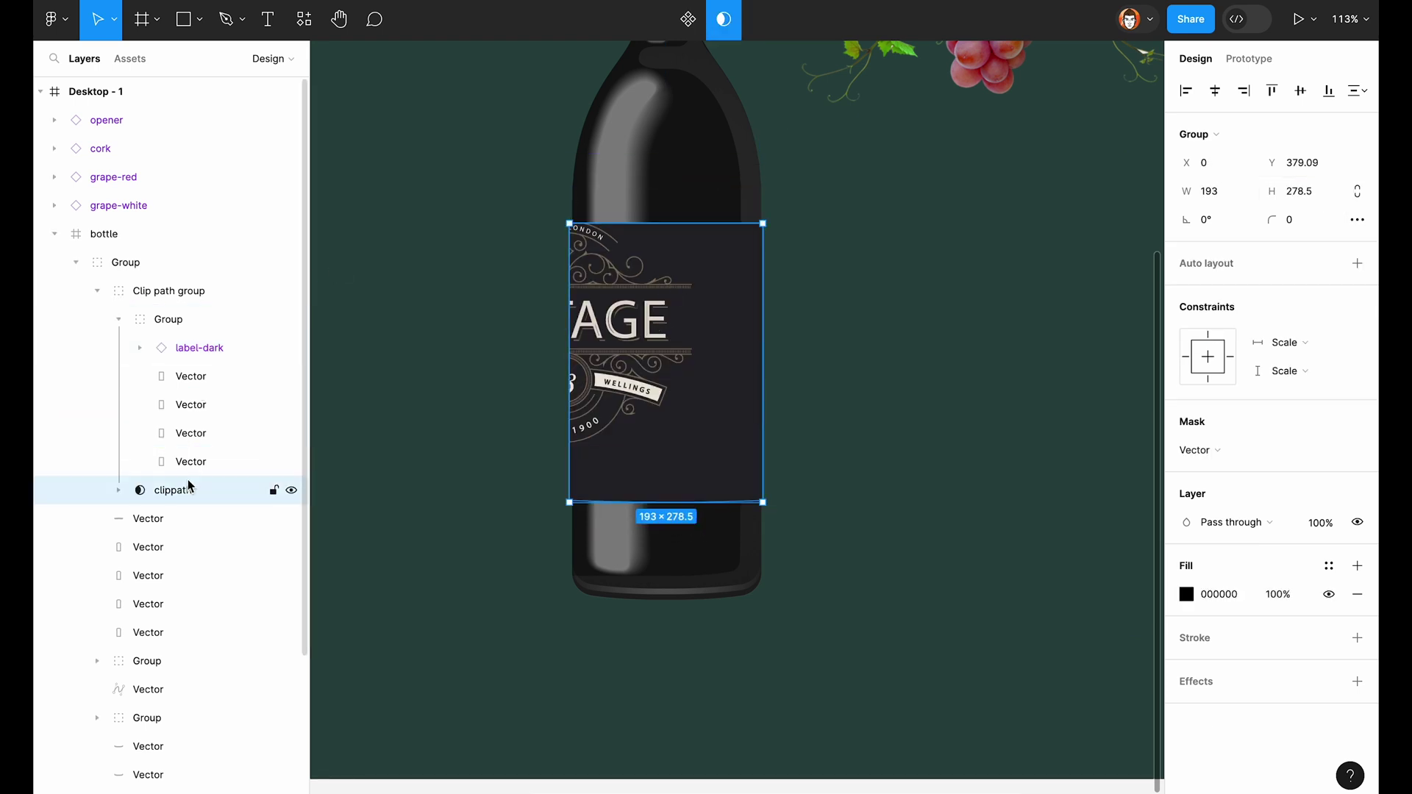
left_click(199, 347)
left_click(1305, 191)
type("278.5")
key("Return")
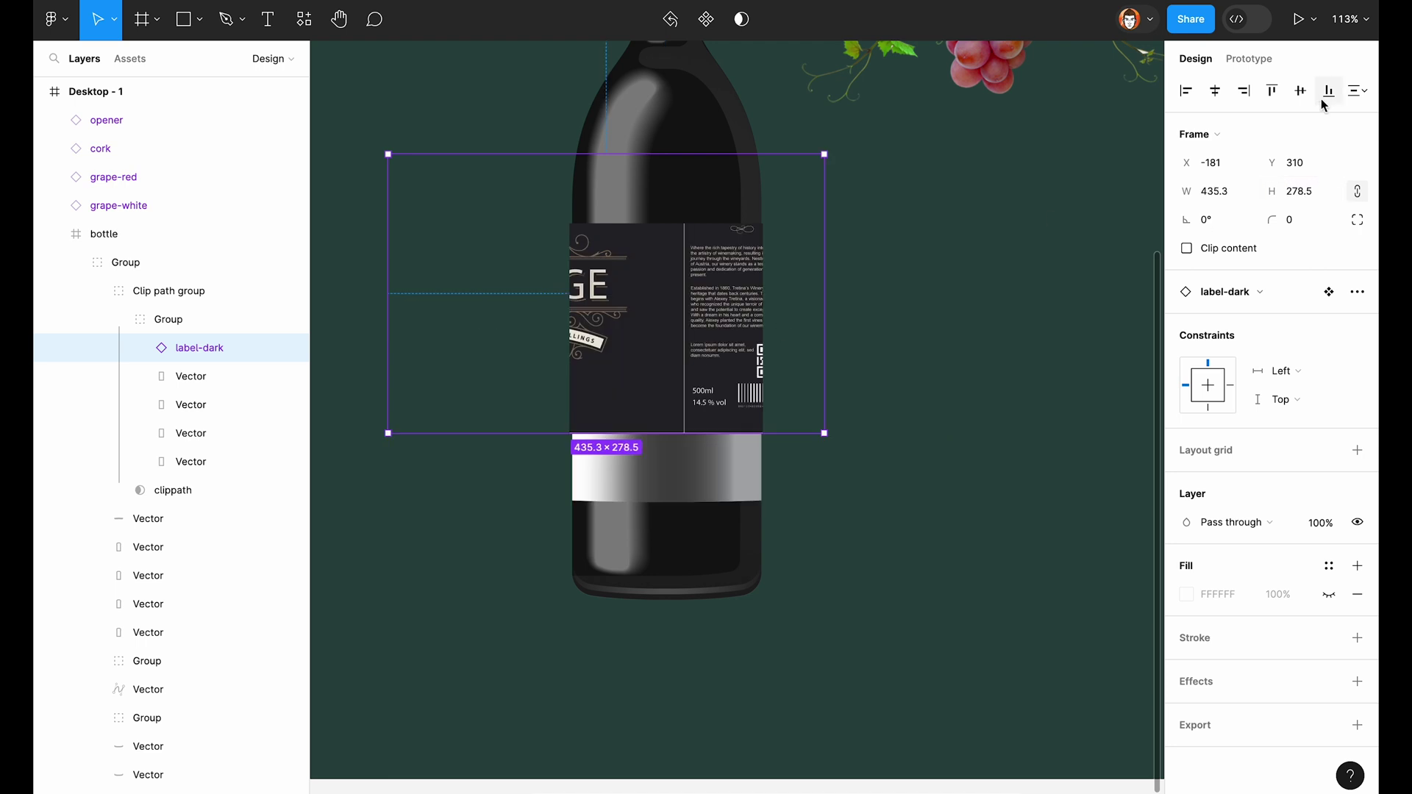
left_click(1322, 99)
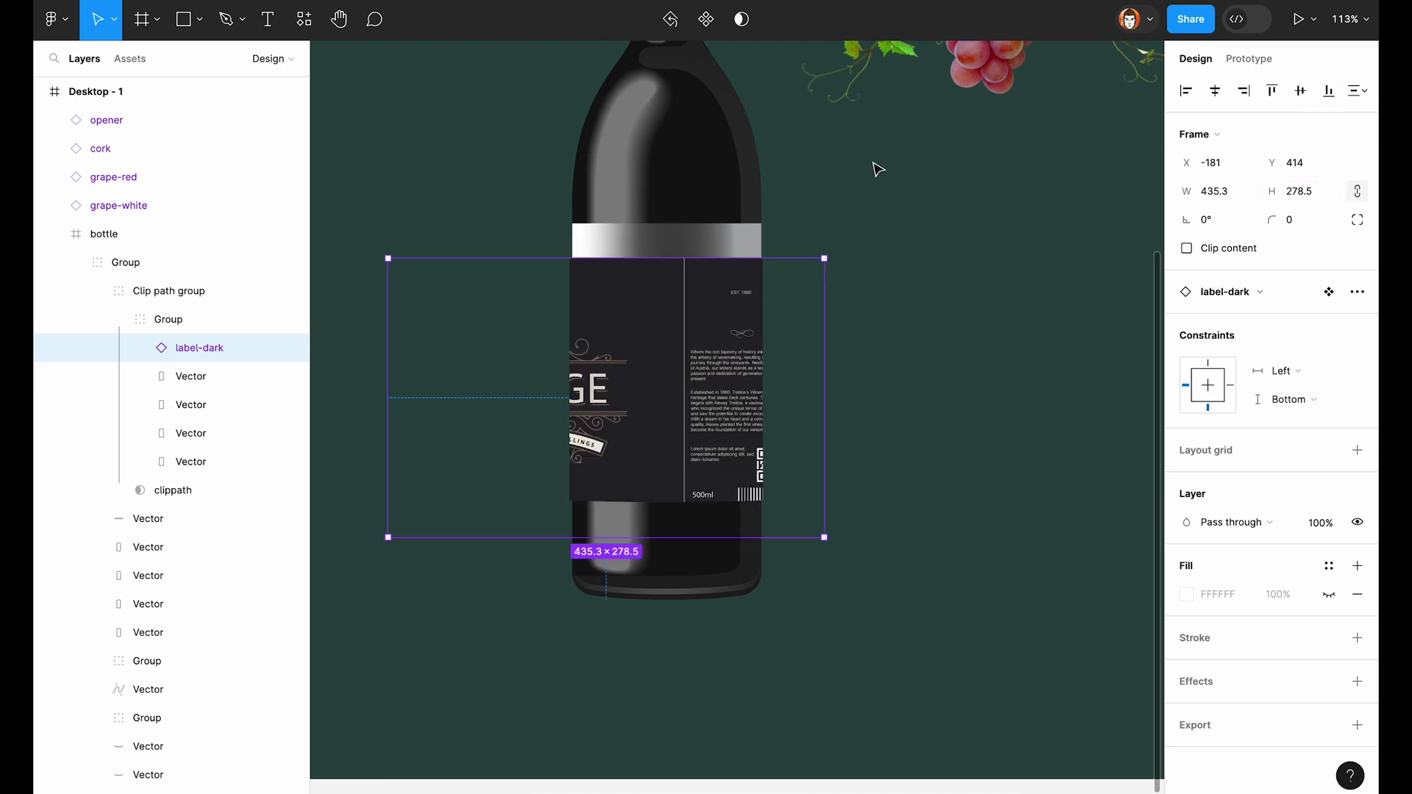
left_click_drag(703, 372, 712, 343)
key("Down")
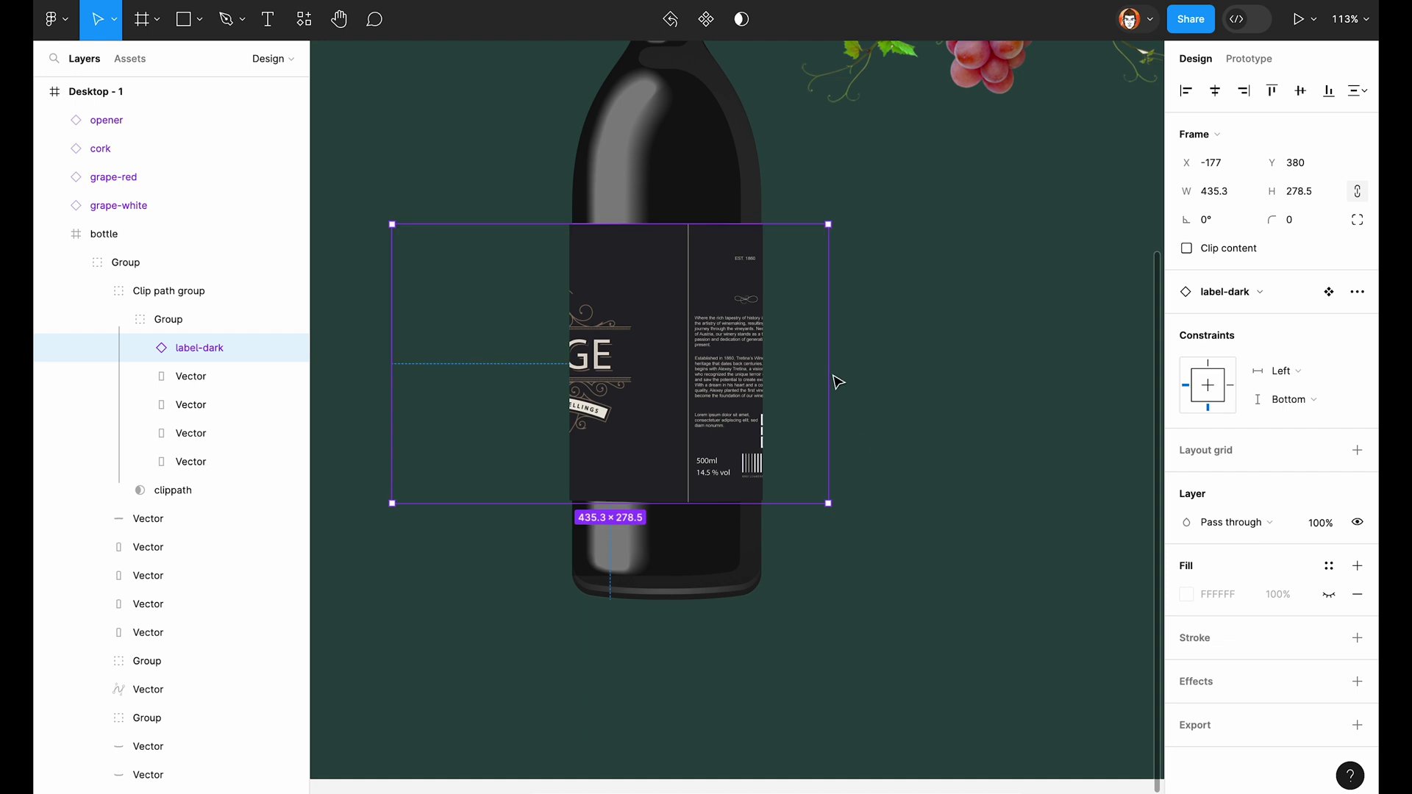
Step: Resize the label to 437×280, slide VINTAGE to the front, and blend it with Multiply
scroll(718, 255, "up", 5)
left_click_drag(1088, 173, 1092, 171)
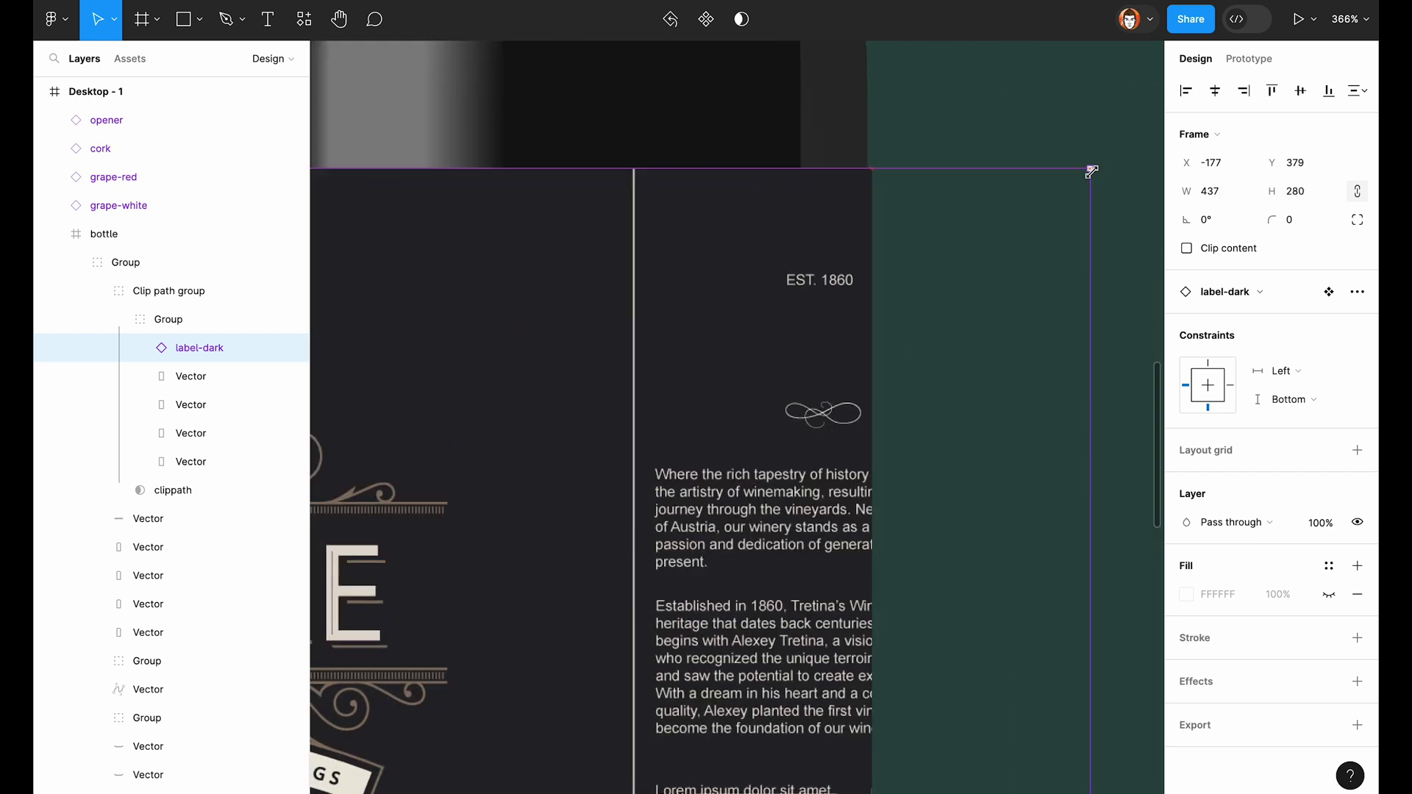
scroll(904, 254, "down", 5)
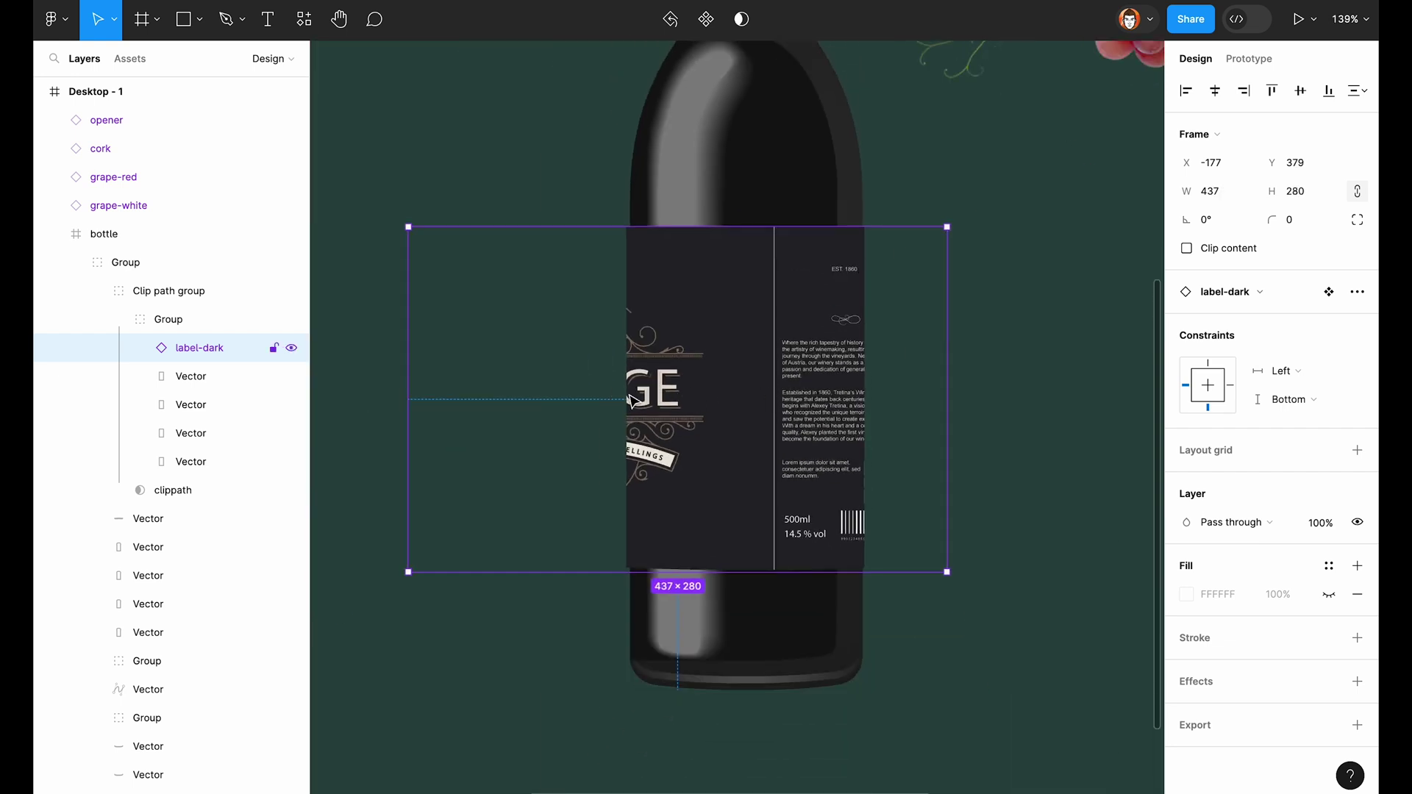
left_click_drag(621, 402, 788, 393)
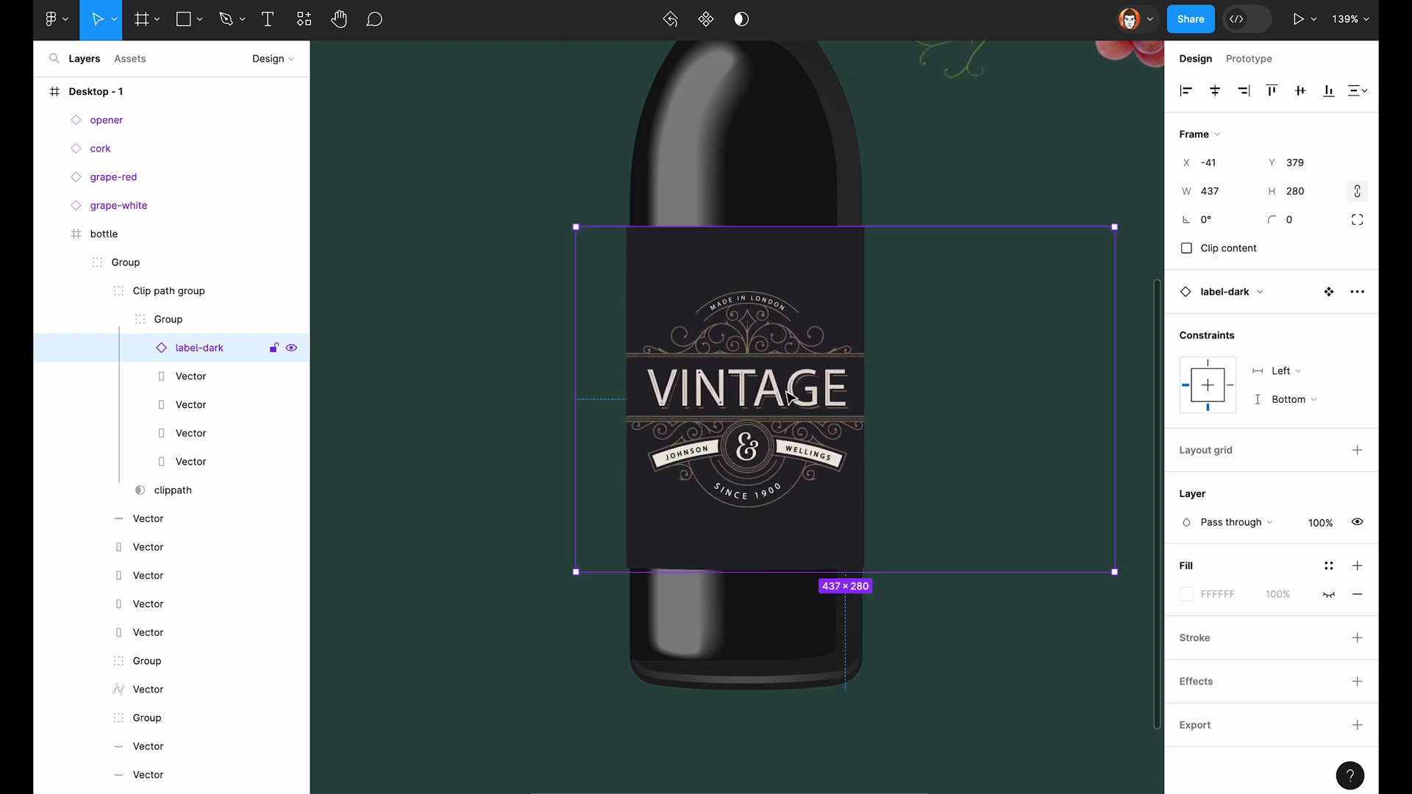
left_click(1226, 518)
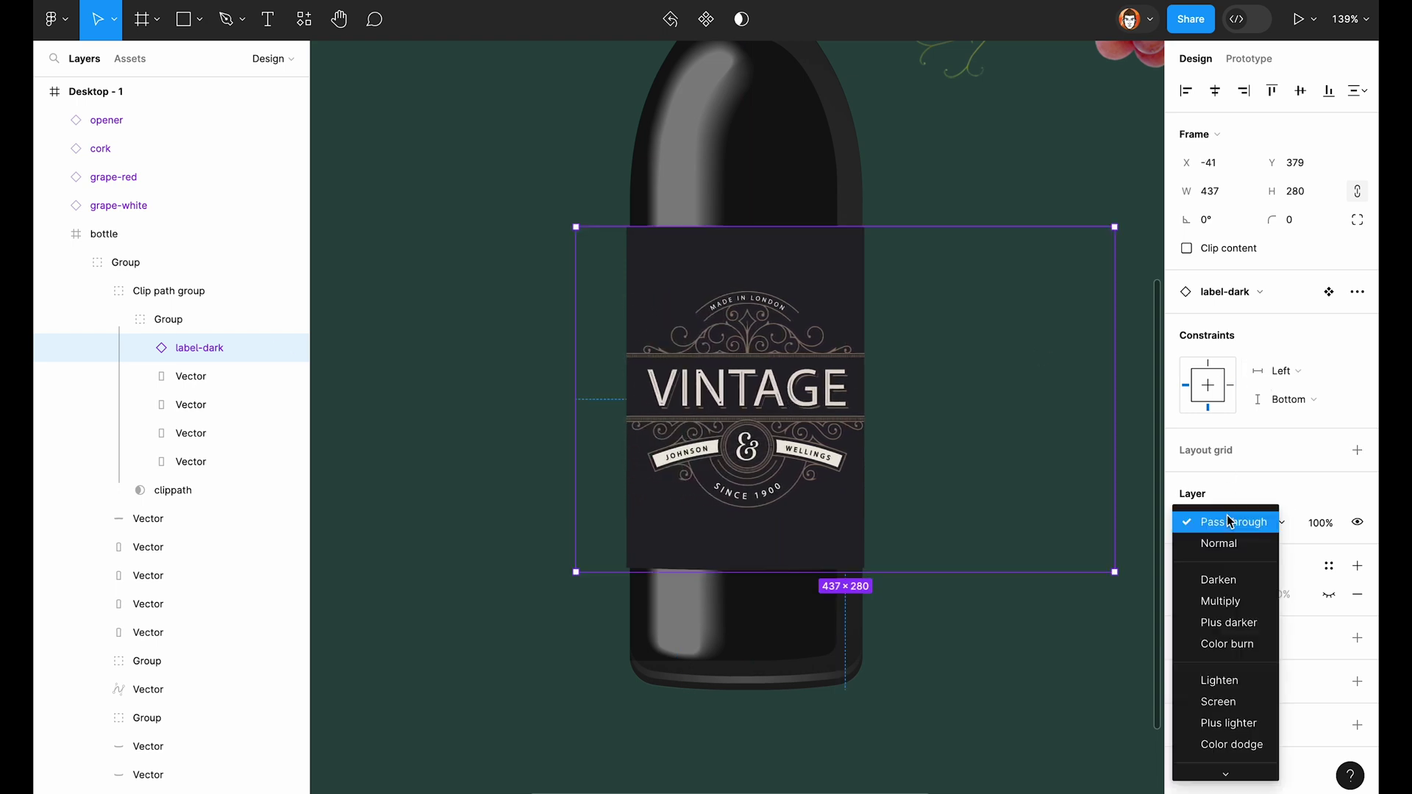
left_click(1226, 602)
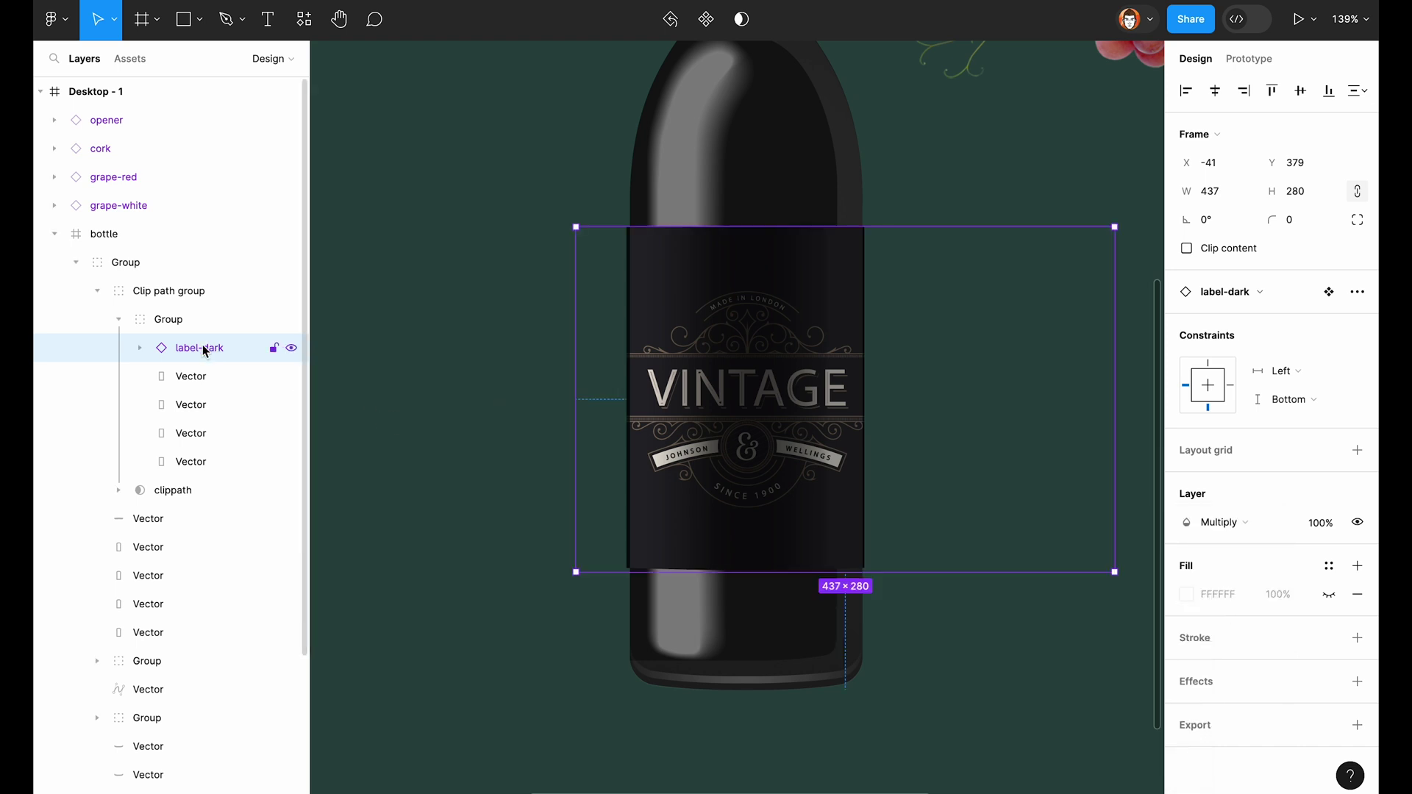
Step: Trim the clip path mask's left edge by 1 px, leaving it 188 wide at X 3
left_click(199, 469)
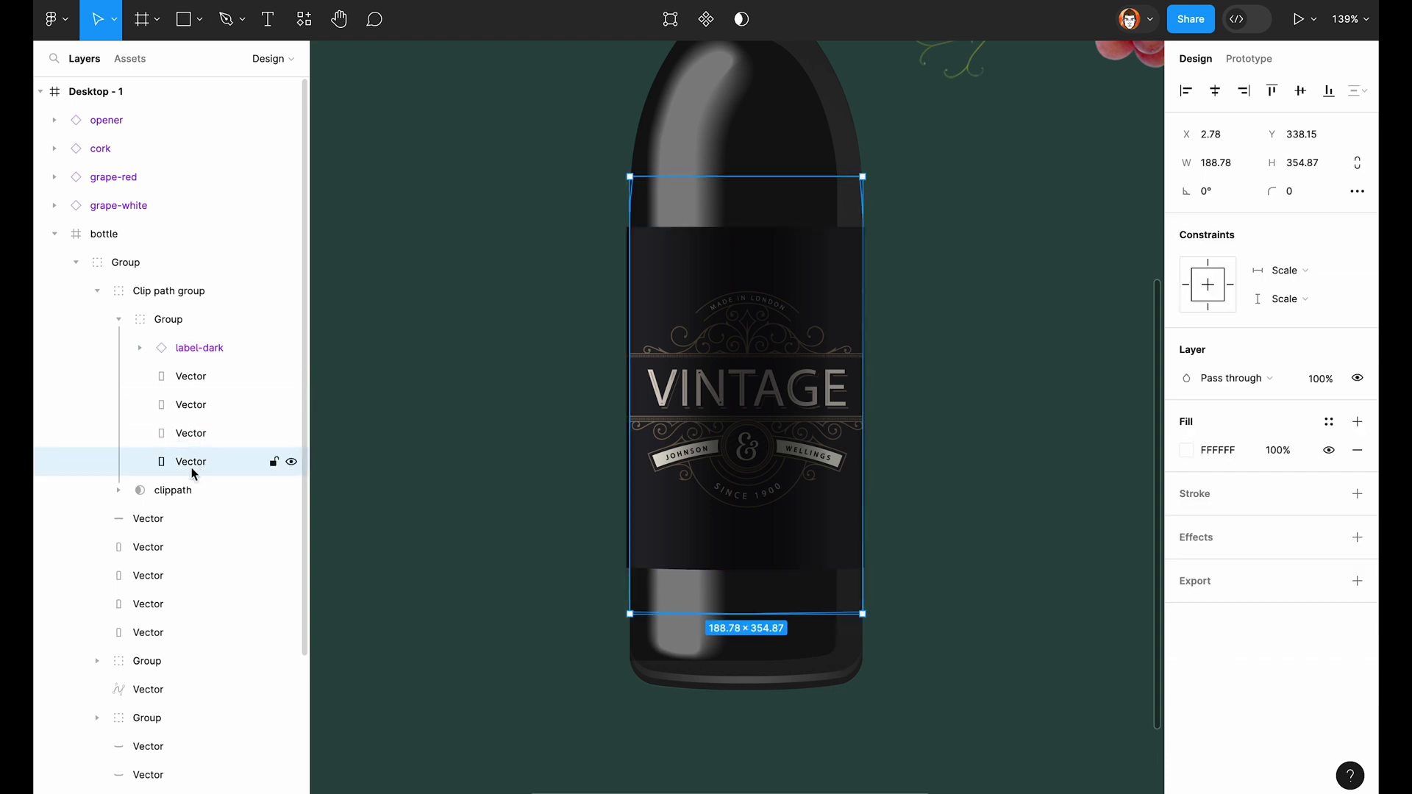
left_click(189, 490)
scroll(901, 230, "up", 5)
scroll(904, 234, "left", 3)
scroll(905, 234, "down", 2)
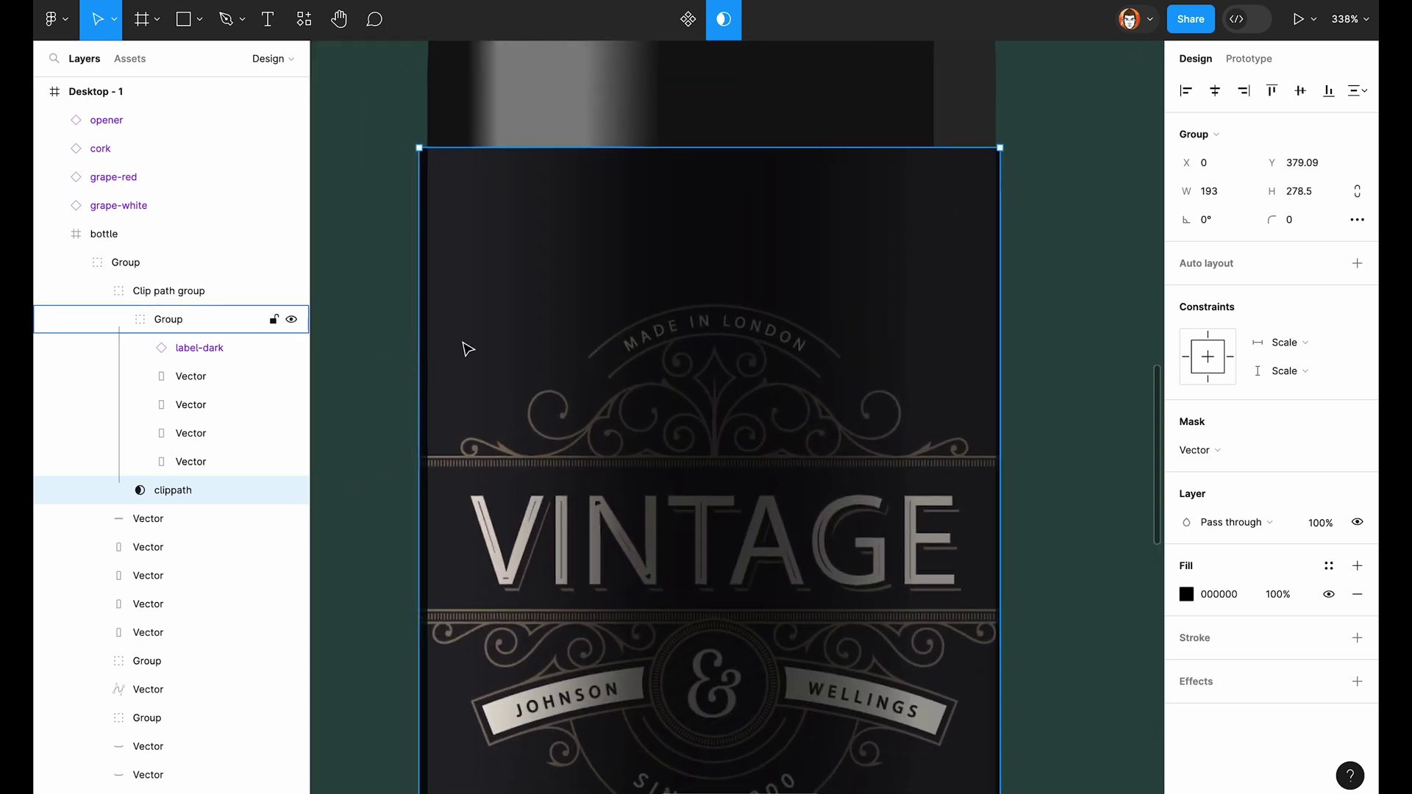
scroll(435, 375, "up", 5)
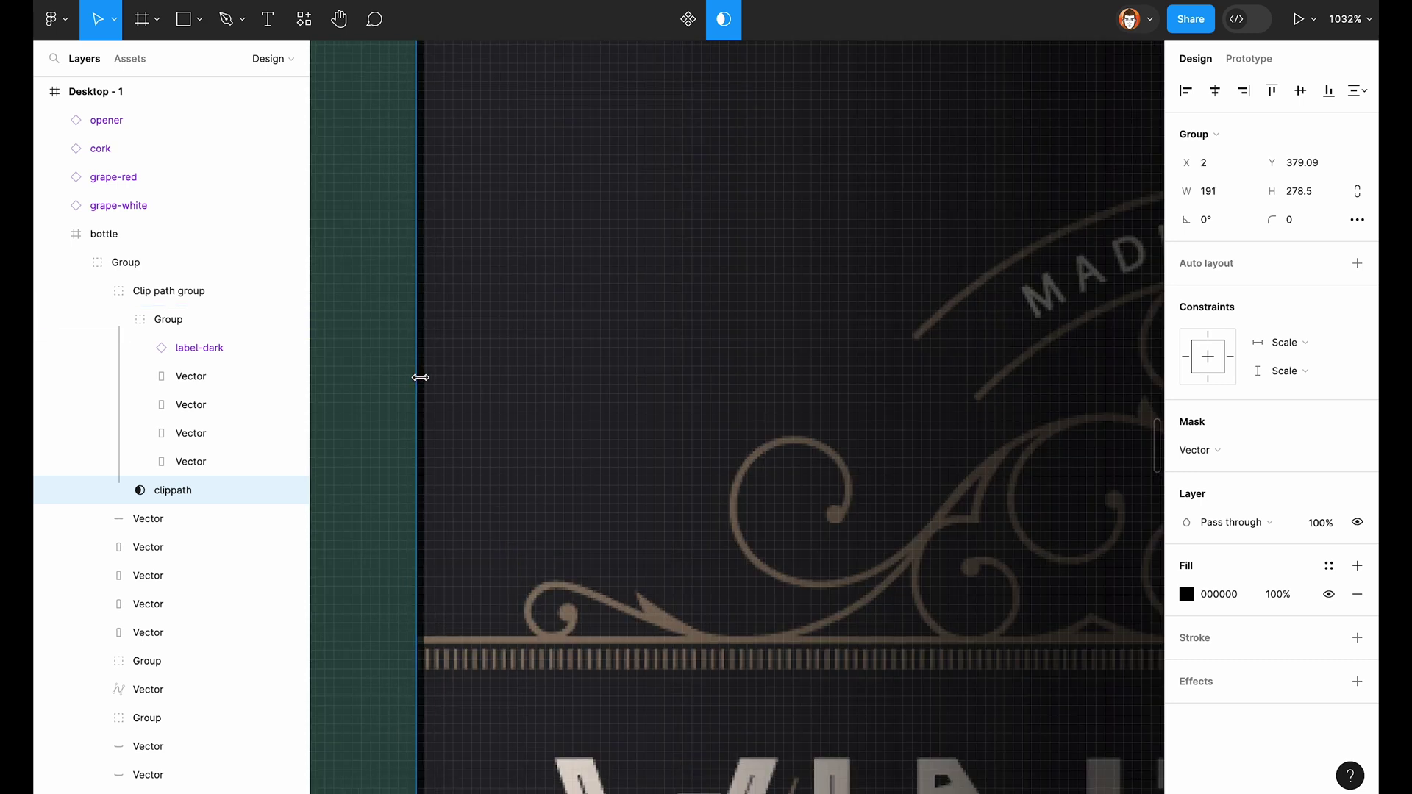
left_click_drag(422, 377, 426, 378)
scroll(426, 378, "down", 5)
scroll(880, 401, "up", 3)
scroll(880, 401, "up", 2)
scroll(875, 377, "down", 8)
left_click(953, 380)
scroll(952, 378, "down", 2)
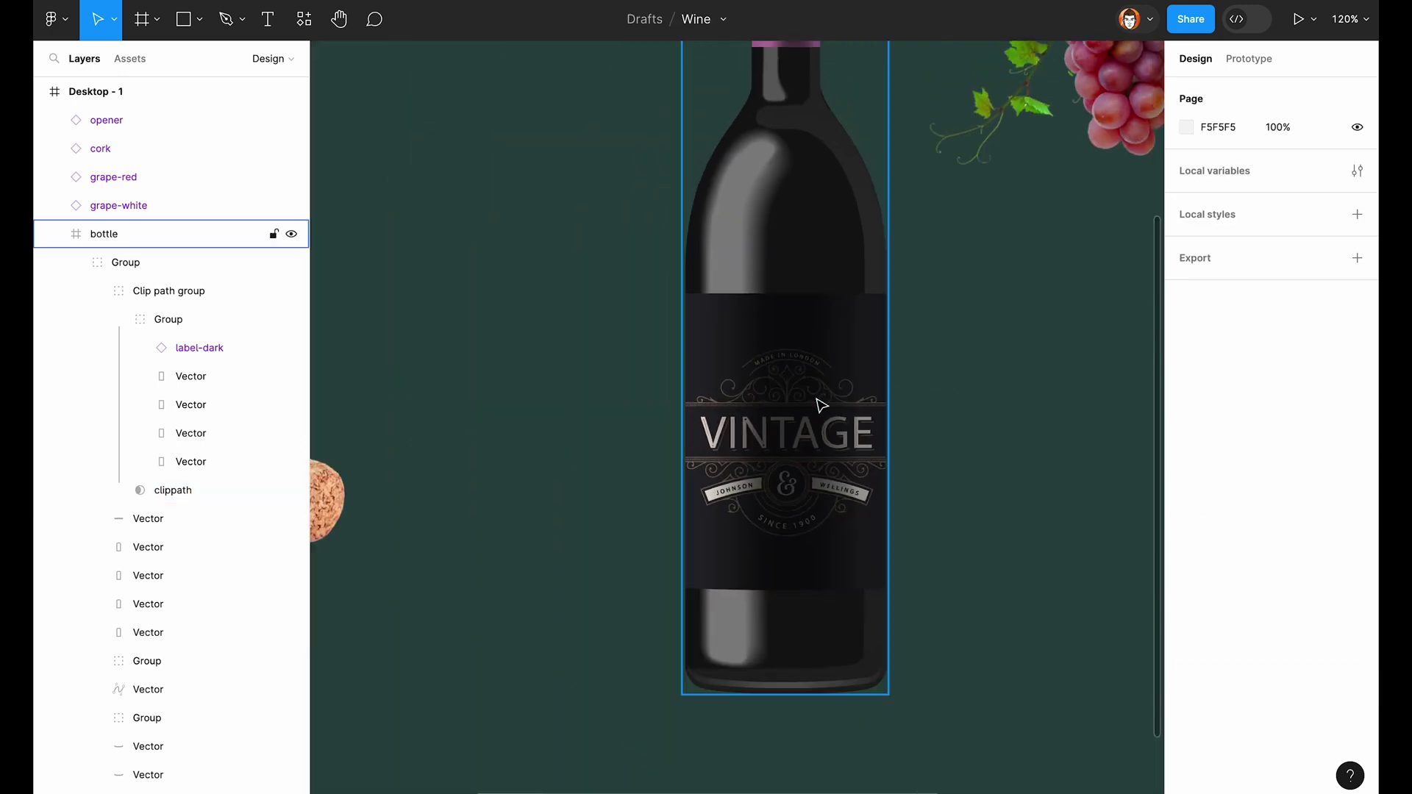
Step: Rename the bottle frame to bottle-dark
left_click(184, 347)
scroll(558, 366, "down", 3)
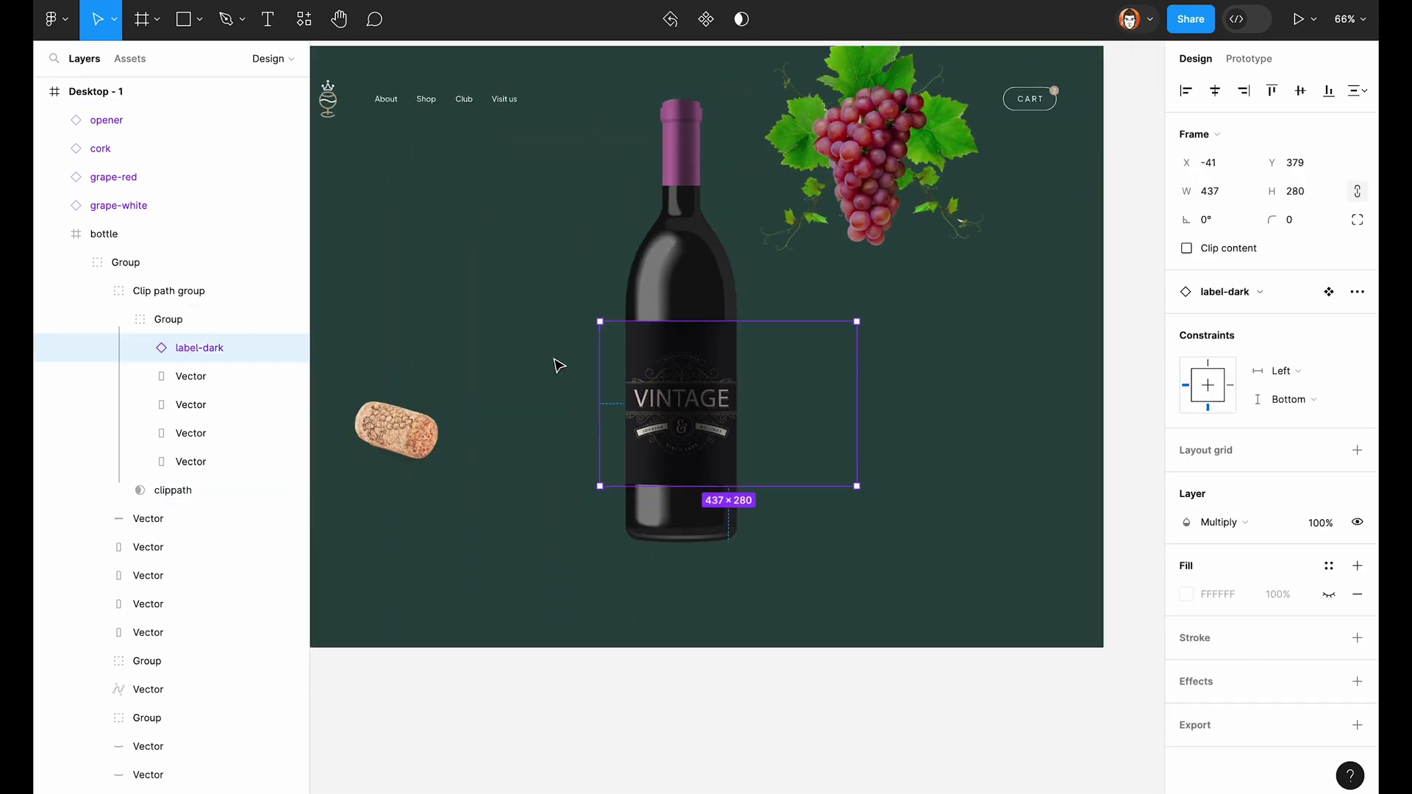
left_click(577, 488)
left_click(706, 367)
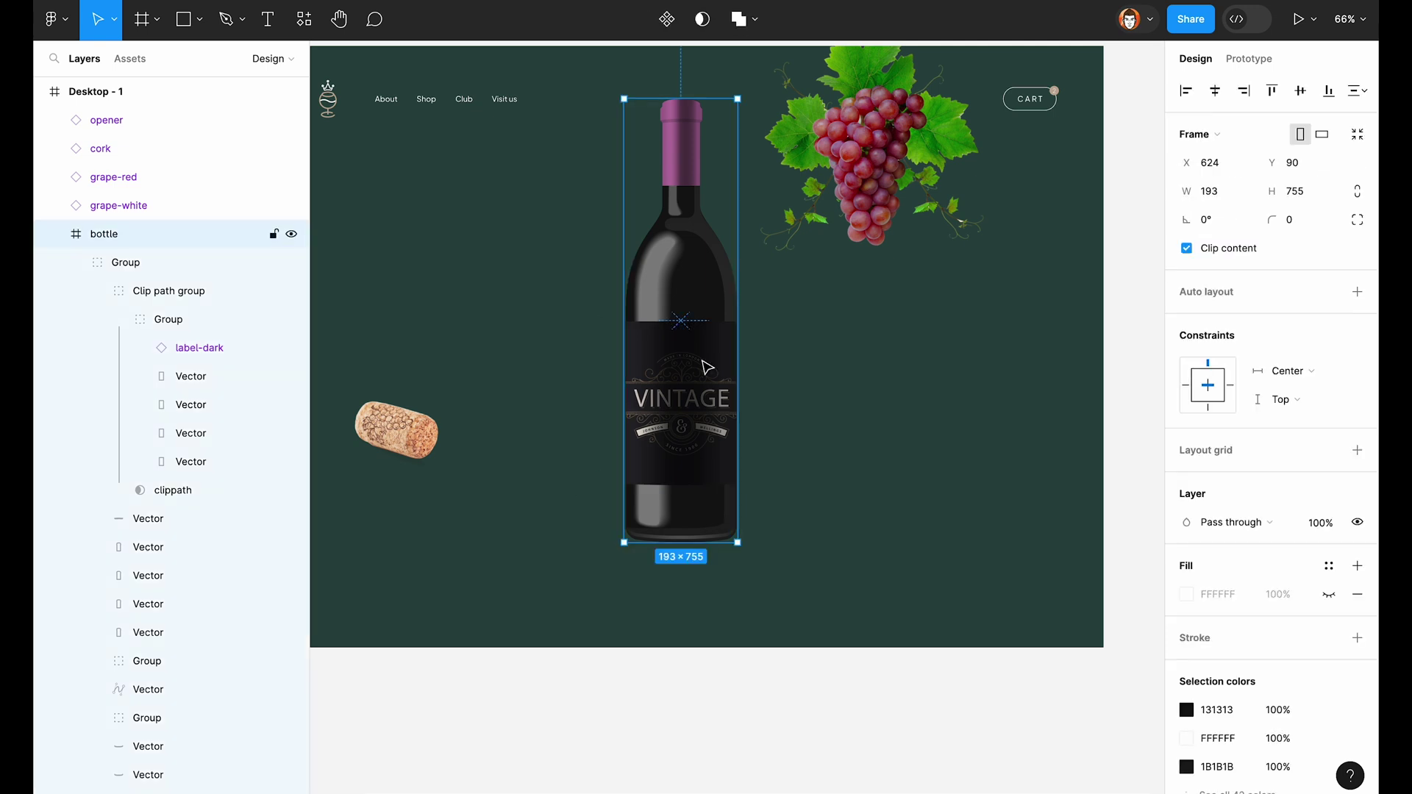
left_click(55, 236)
double_click(104, 235)
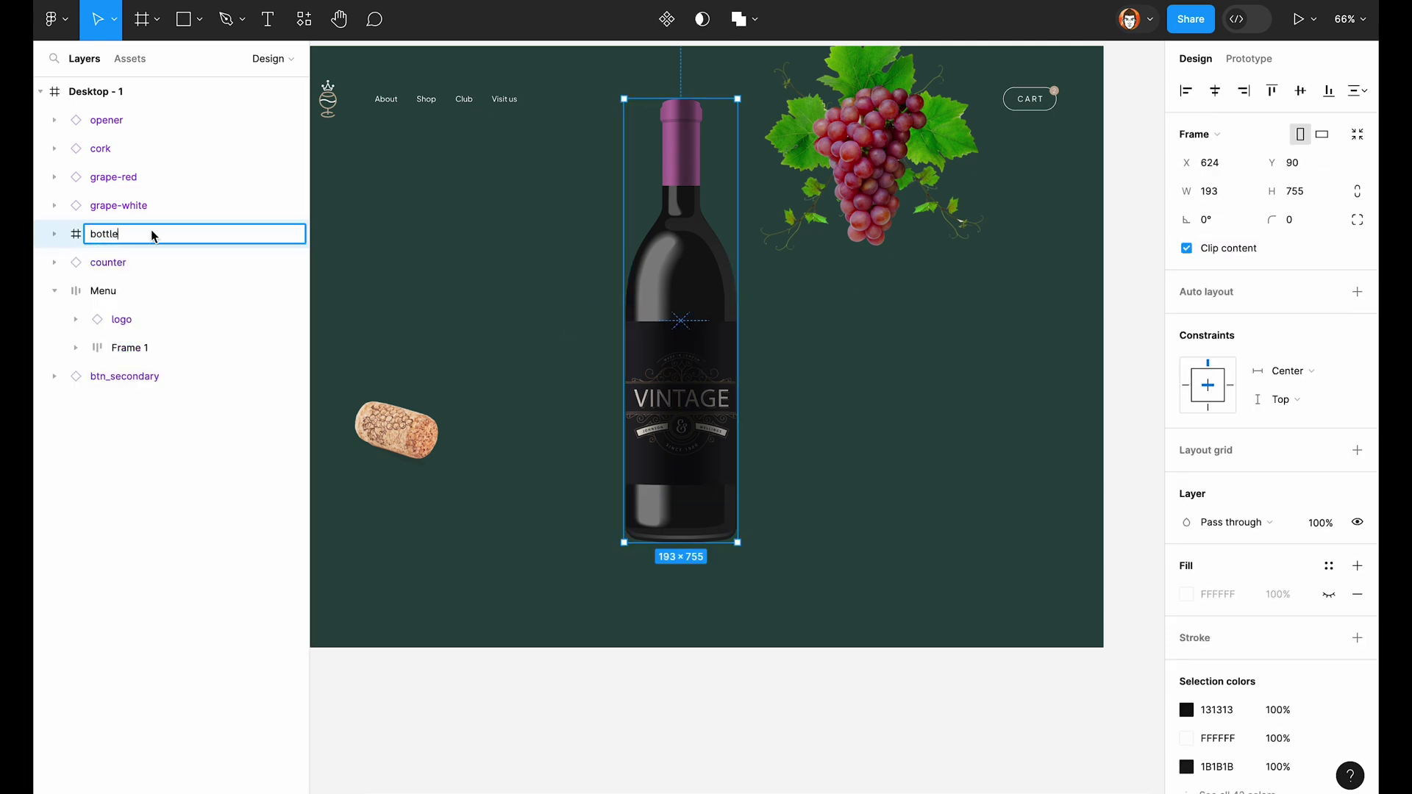
type("-dark")
key("Return")
Step: Move the bottle up so it sits at Y 60
left_click(542, 296)
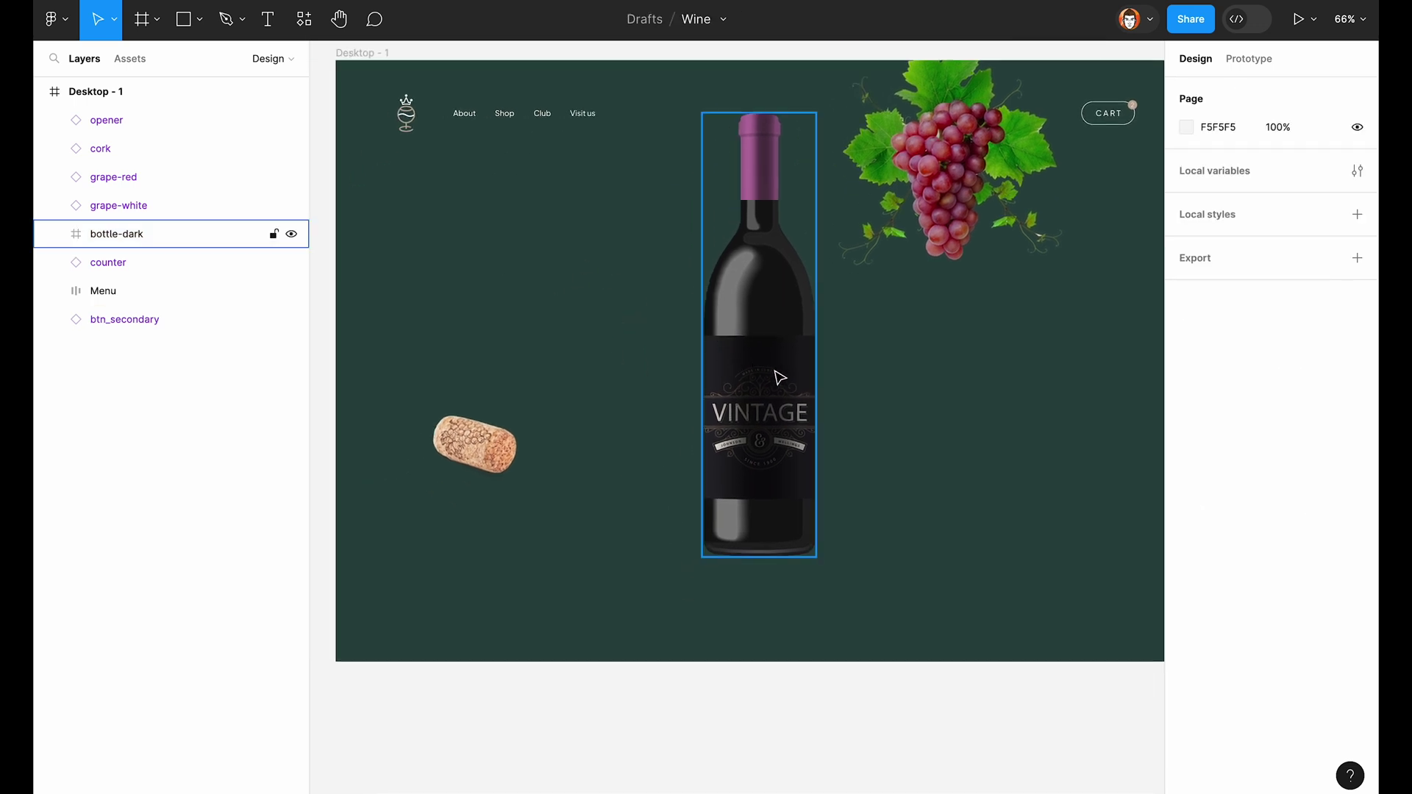
left_click_drag(780, 378, 772, 360)
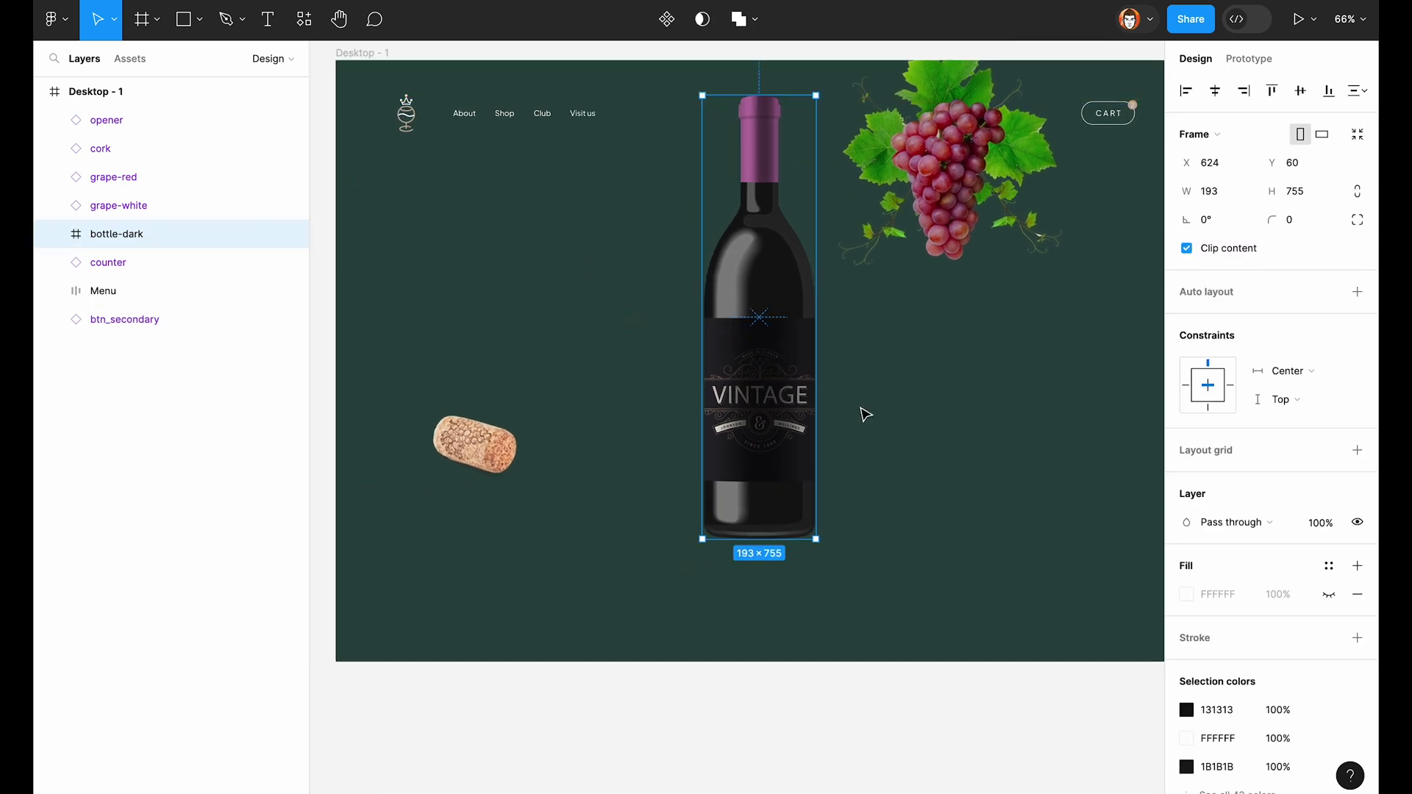
left_click(891, 421)
scroll(808, 553, "up", 4)
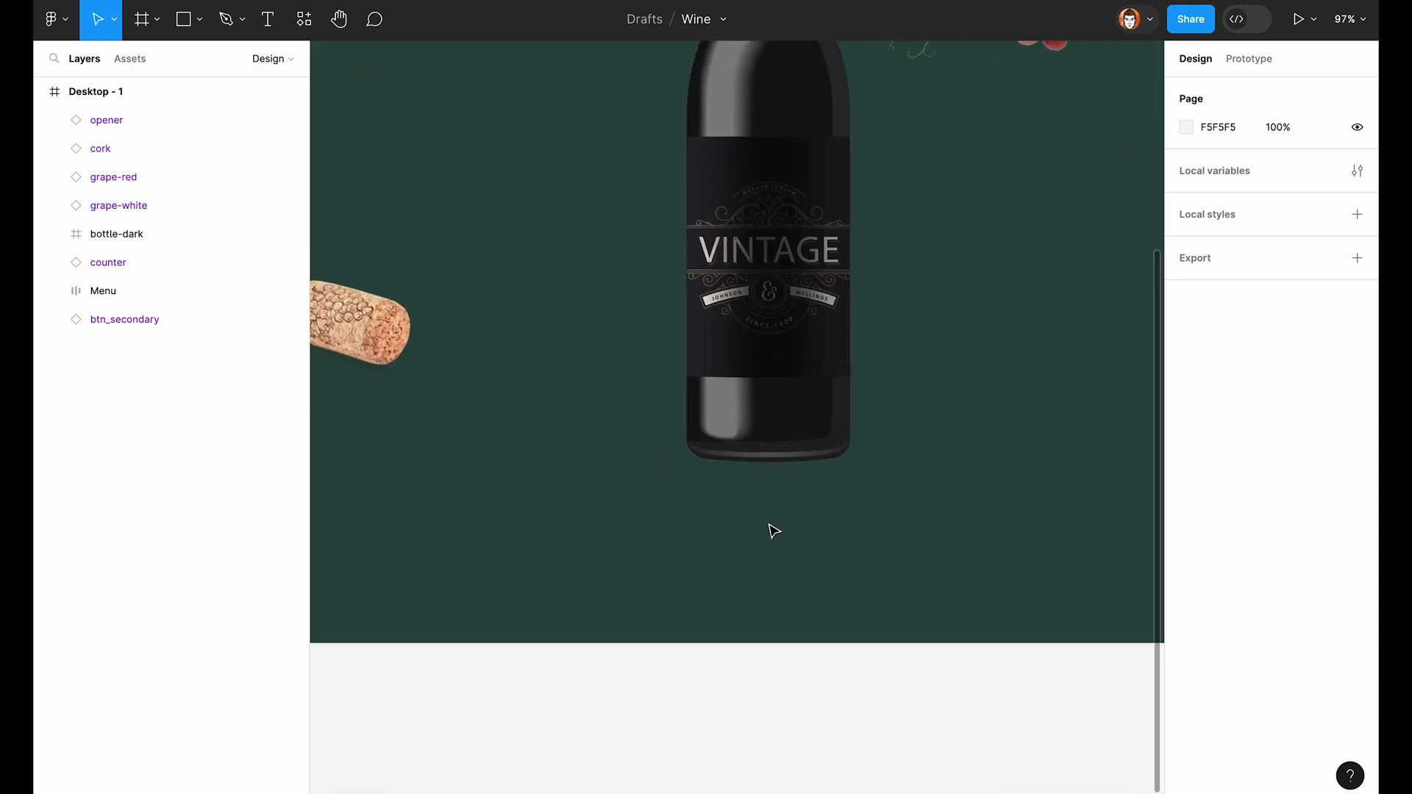
Step: Paste the 'The Best Wine in Austria' block under the bottle, centred horizontally and nudged down 10
scroll(795, 523, "up", 5)
key("ctrl+v")
left_click_drag(771, 450, 800, 575)
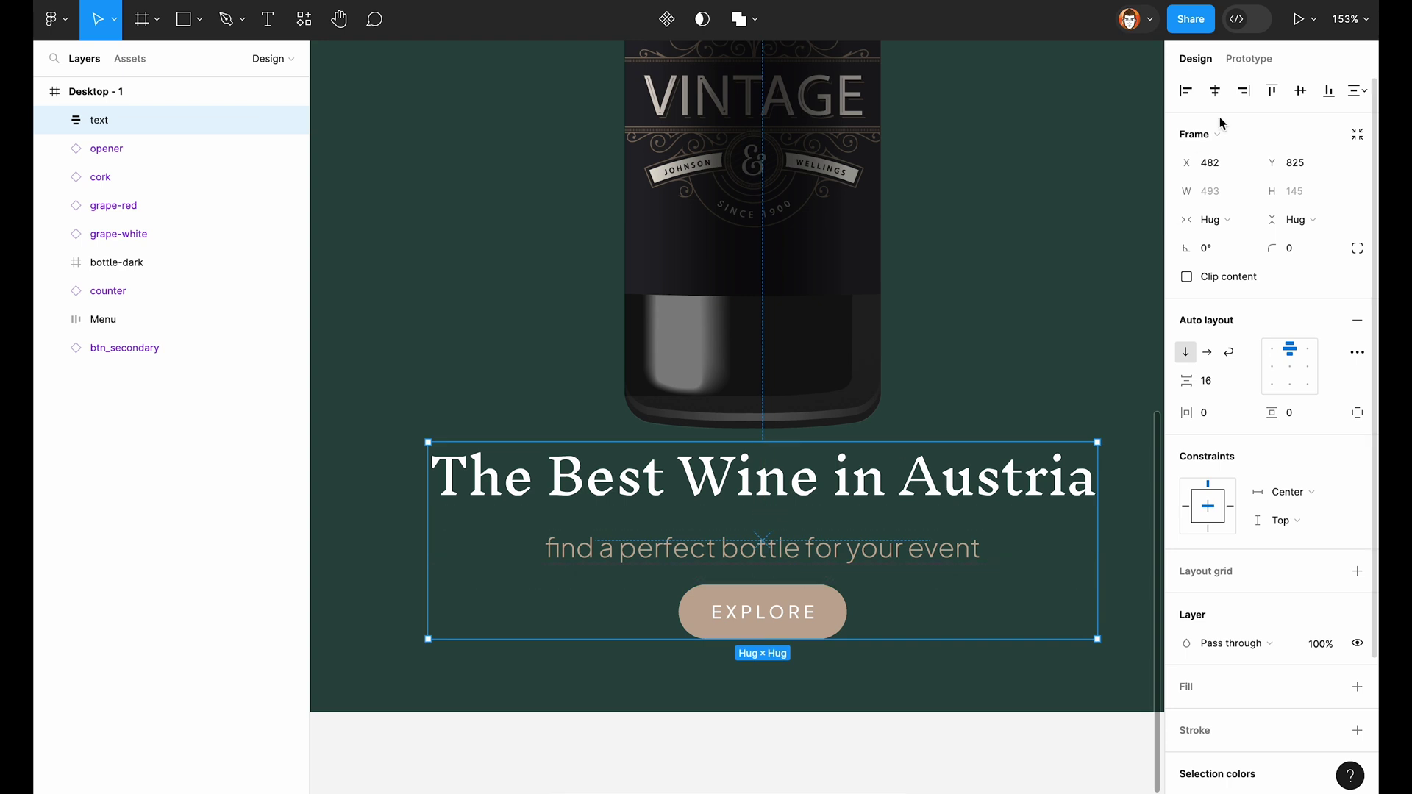
left_click(1214, 90)
key("shift+Down")
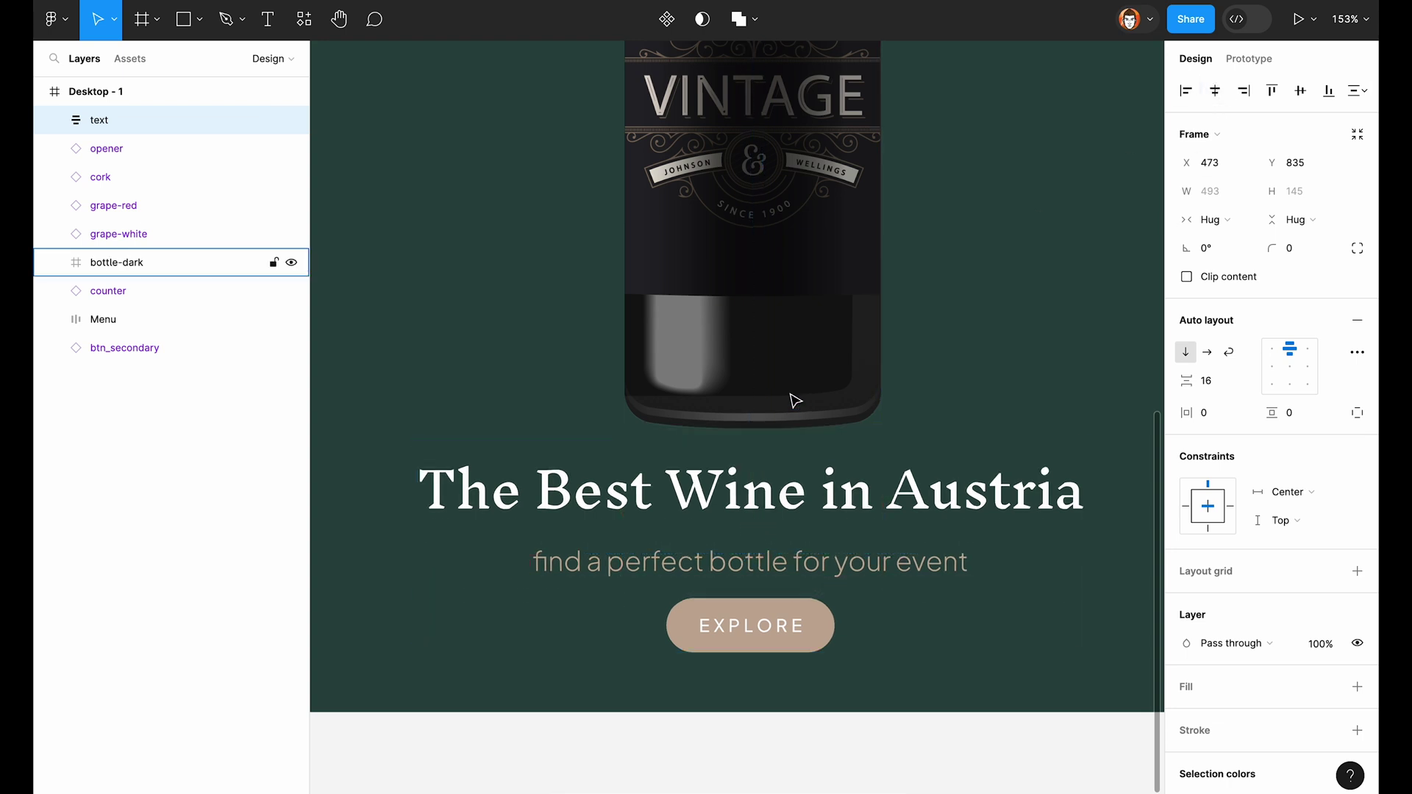
scroll(795, 401, "down", 5)
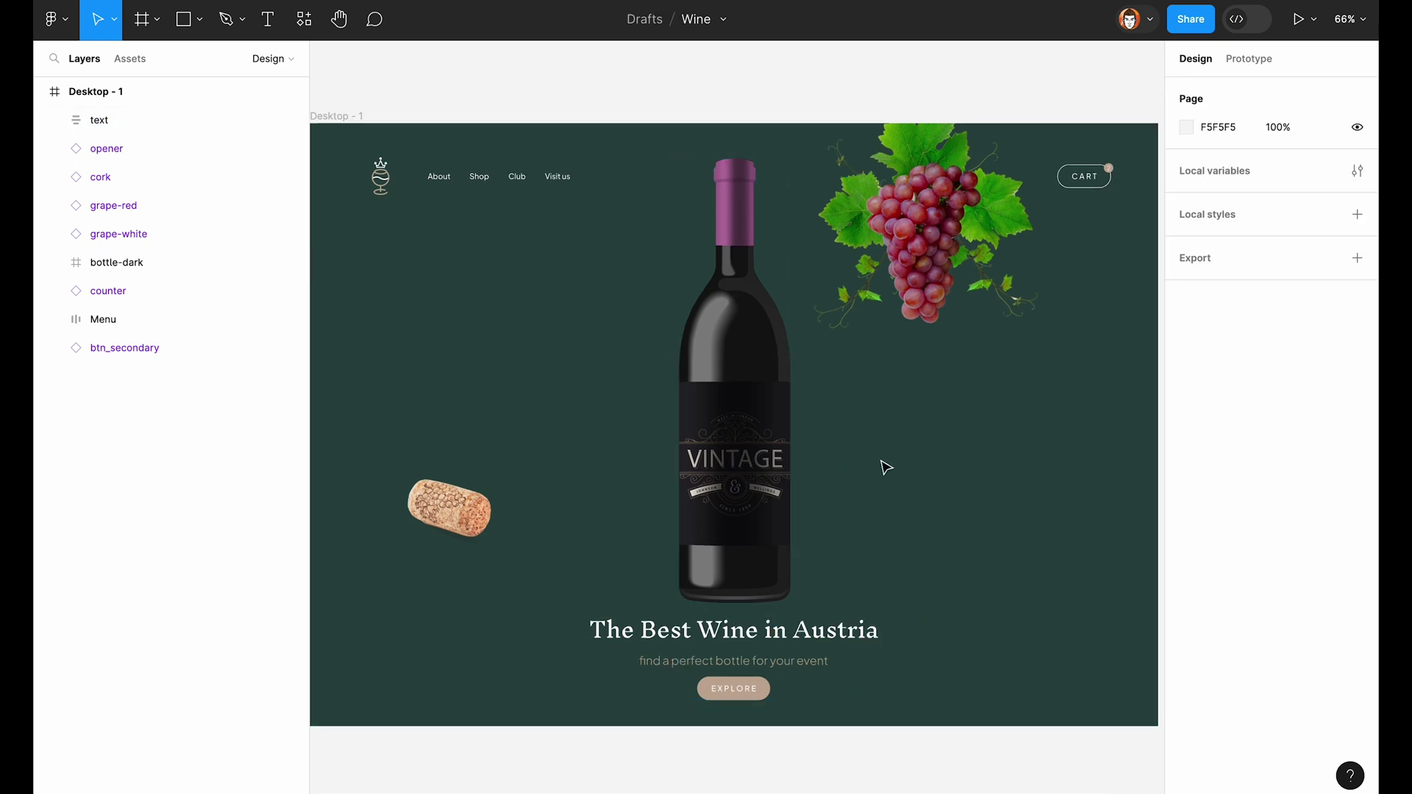
Step: Draw a 498×498 circle over the bottle and move it out of the bottle-dark frame
left_click_drag(734, 449, 881, 528)
mouse_move(186, 281)
left_mouse_down()
mouse_move(188, 243)
mouse_move(120, 291)
mouse_move(122, 312)
left_mouse_up()
left_click(53, 290)
key("shift+Up")
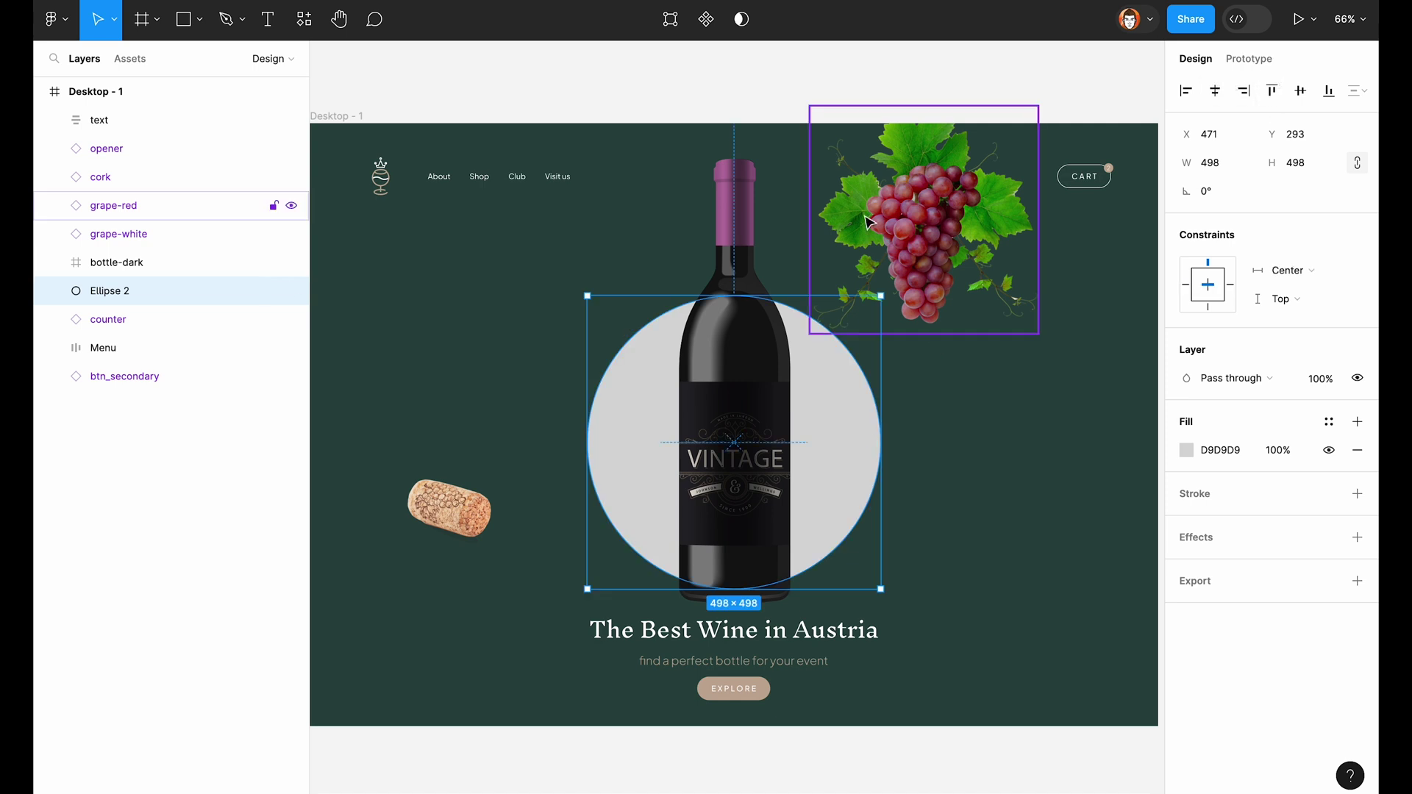
Step: Fill the circle with the cap's purple, adjusted to wine red 844E5B
key("i")
left_click(726, 209)
left_click(1186, 450)
left_click_drag(1129, 580, 1136, 581)
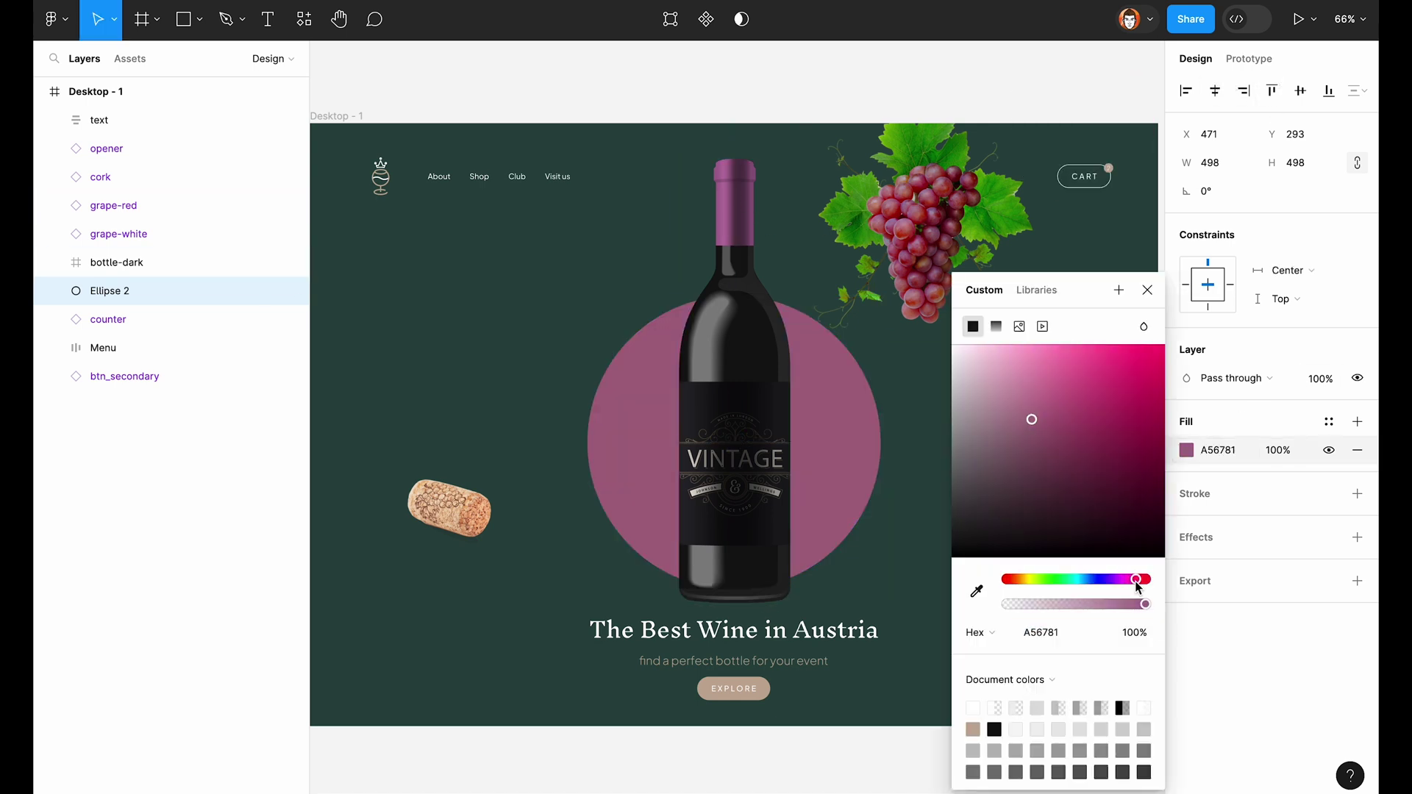
left_click(1048, 448)
key("Escape")
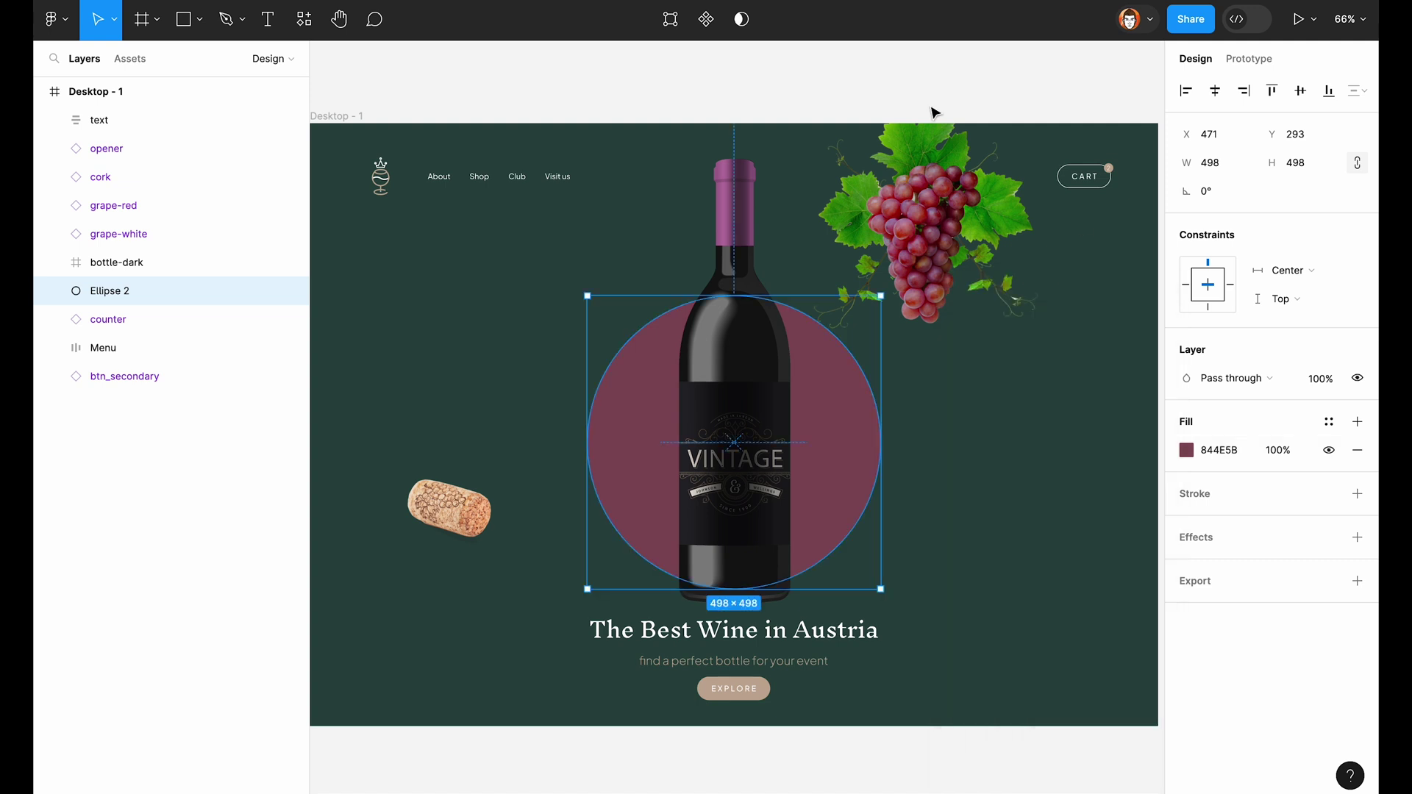
Step: Send the circle to the back behind the bottle
left_click(912, 102)
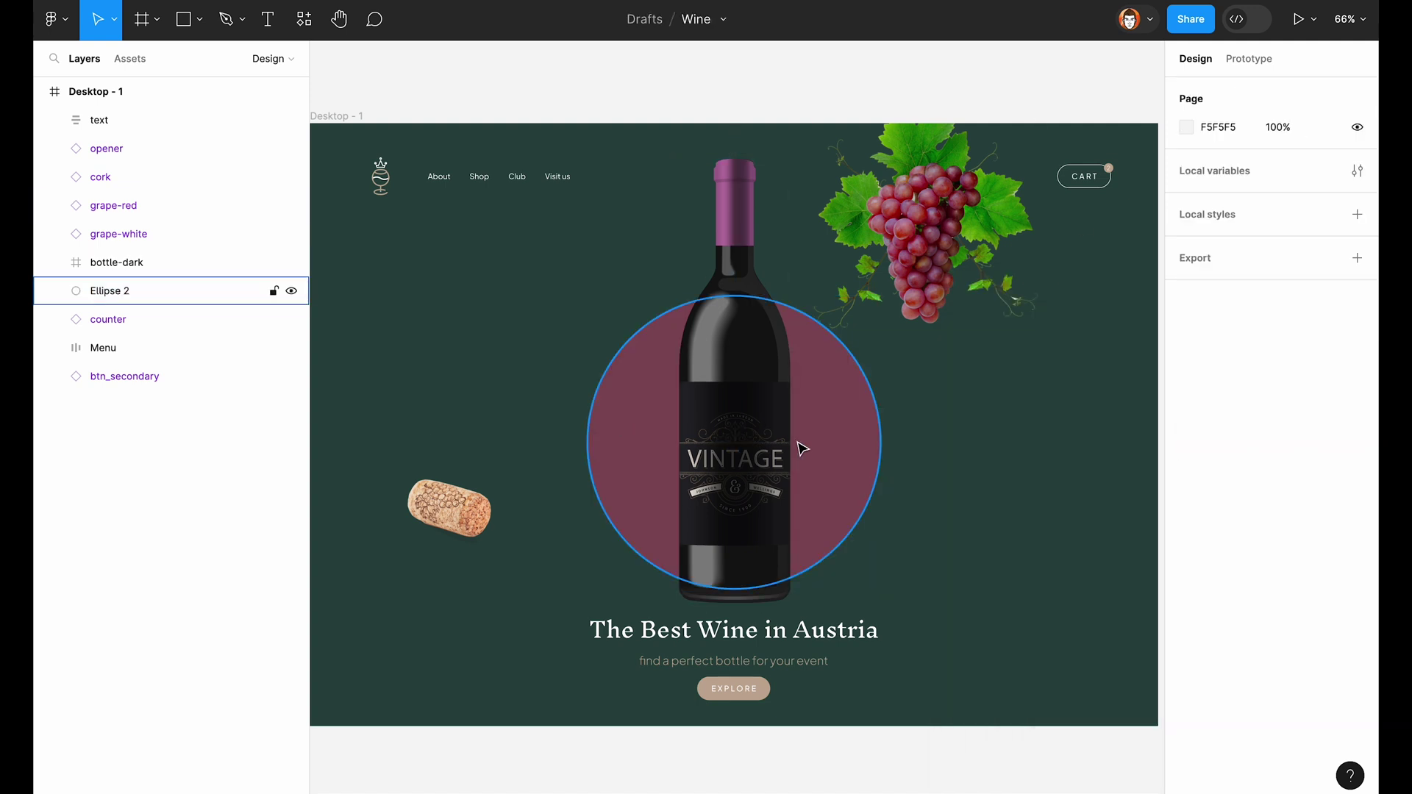
left_click(824, 449)
key("ctrl+bracketleft")
key("ctrl+bracketleft")
key("ctrl+bracketleft")
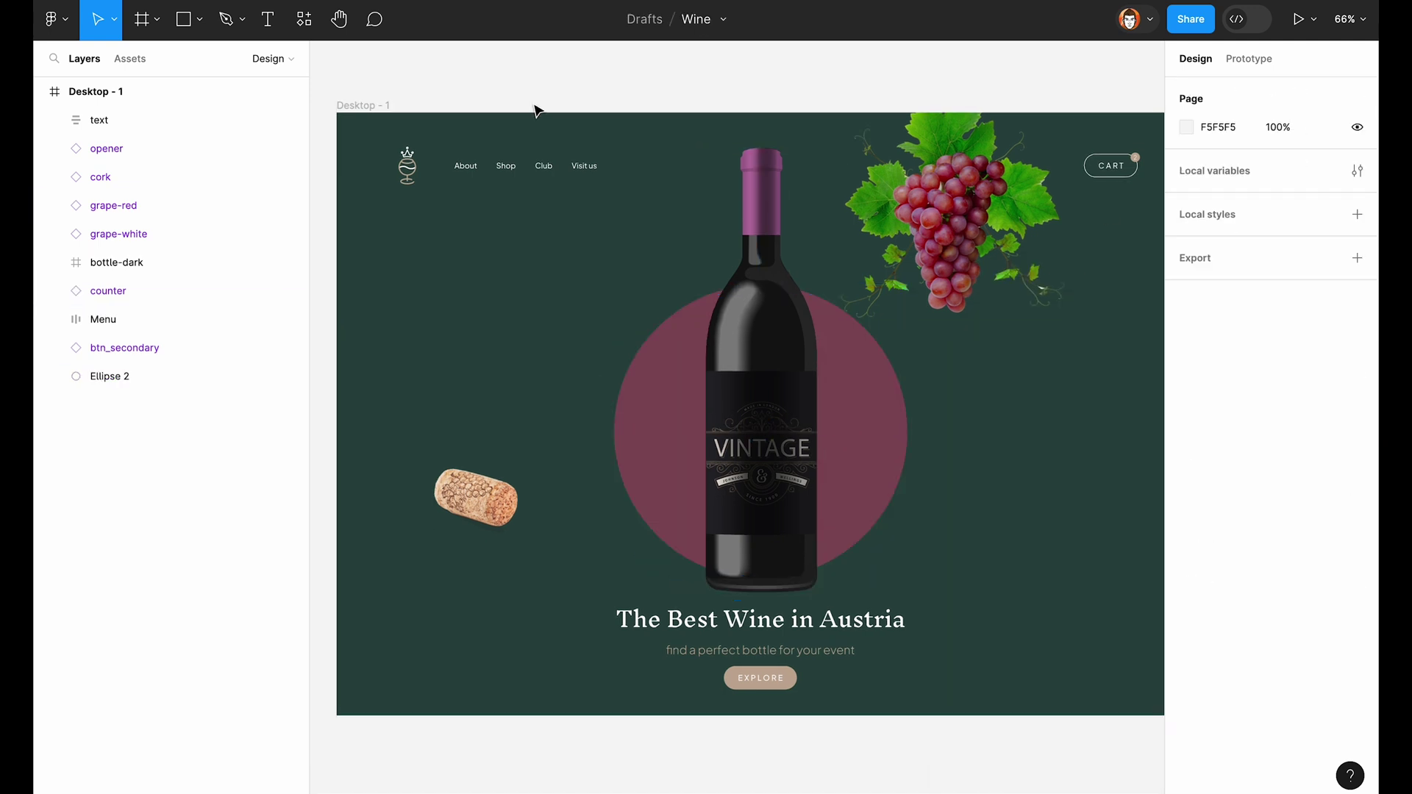
left_click(441, 159)
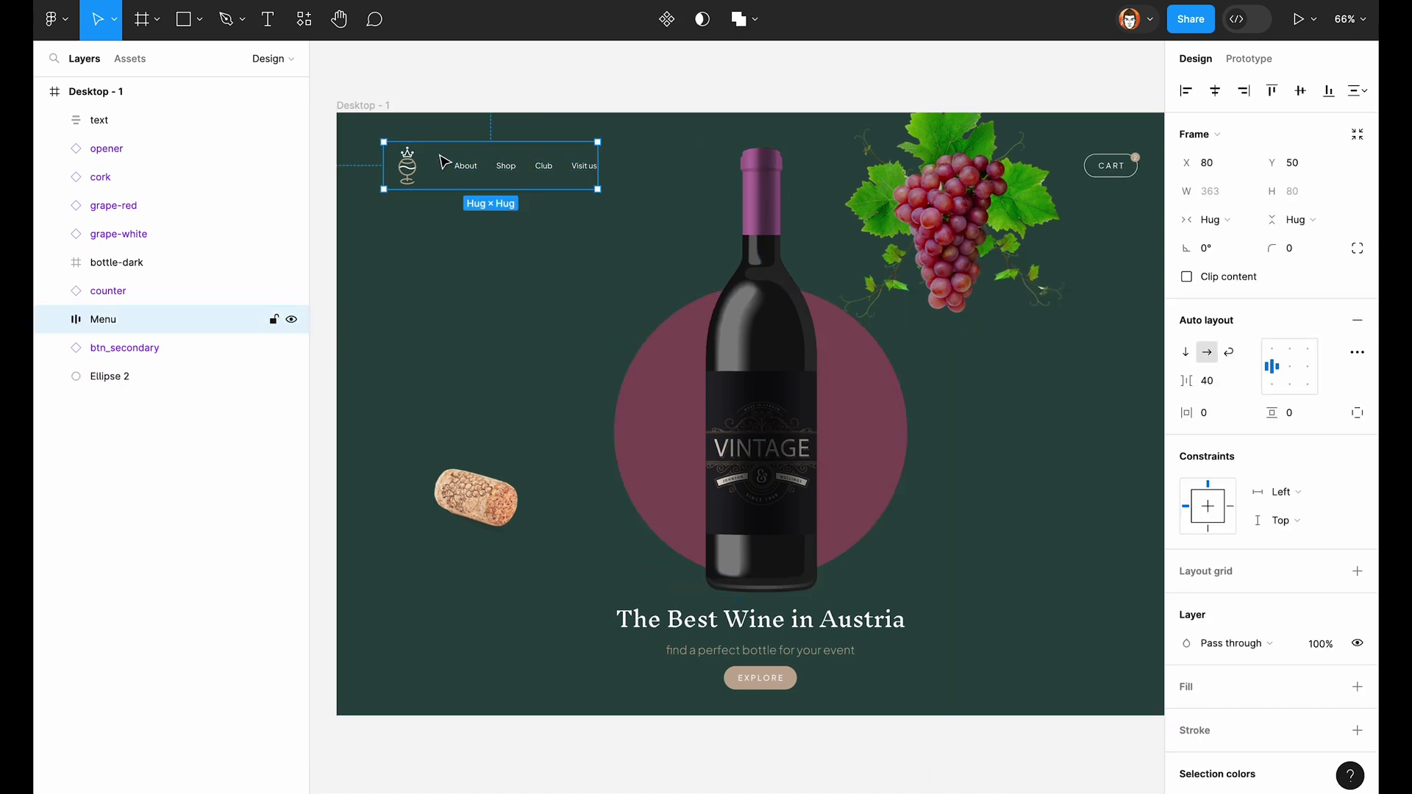
Step: Nudge the Menu row left and the CART button with its badge right
key("alt")
key("shift+Left")
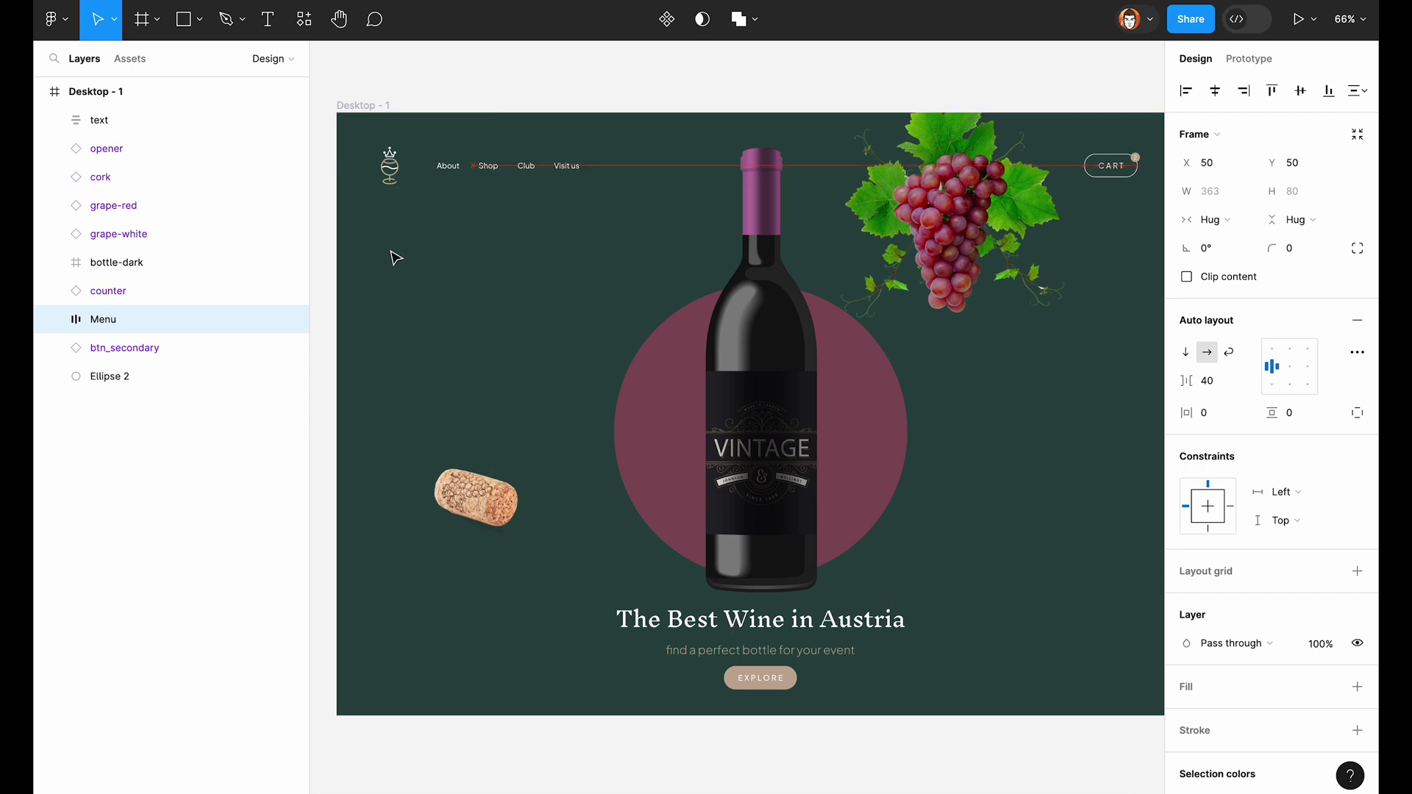
scroll(395, 258, "right", 5)
left_click(970, 193)
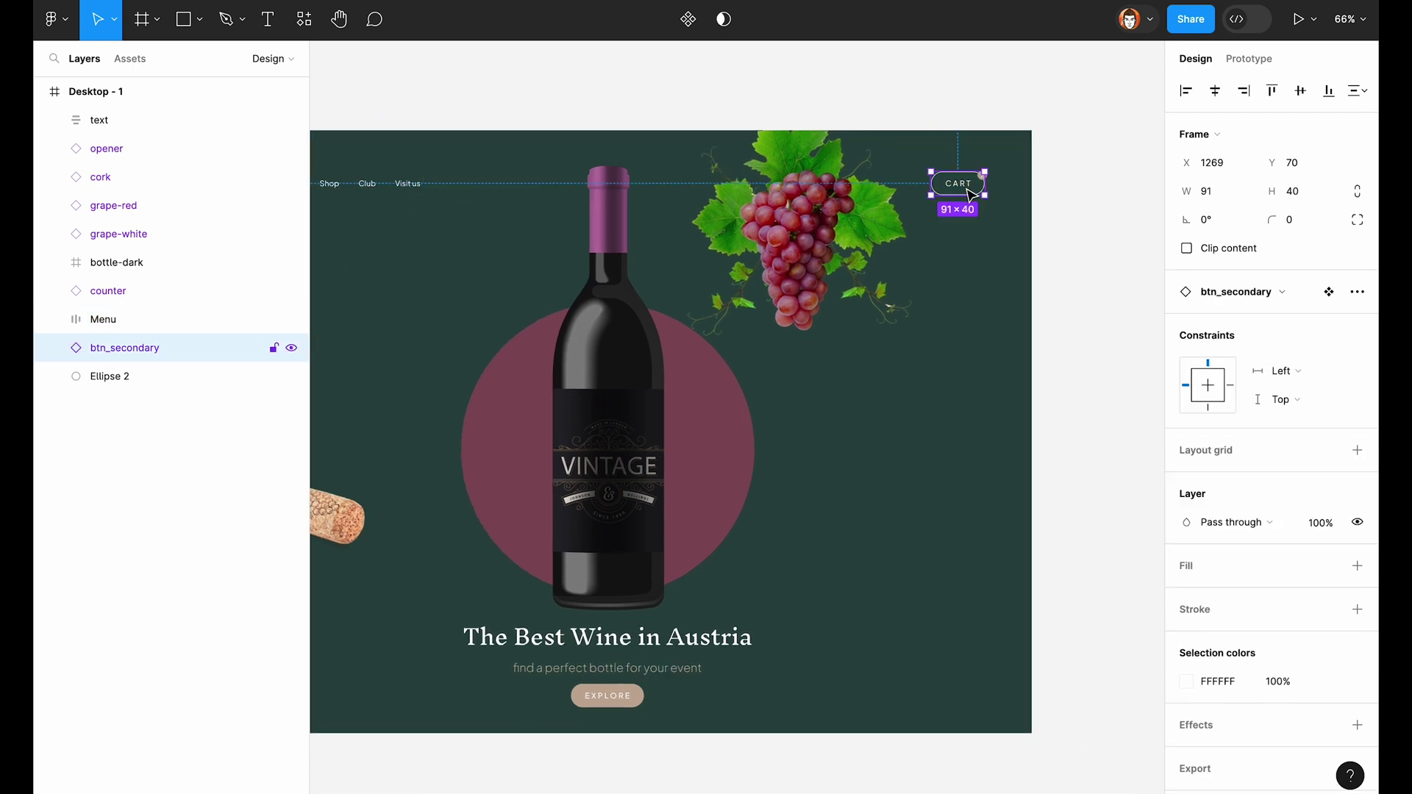
scroll(971, 192, "up", 5)
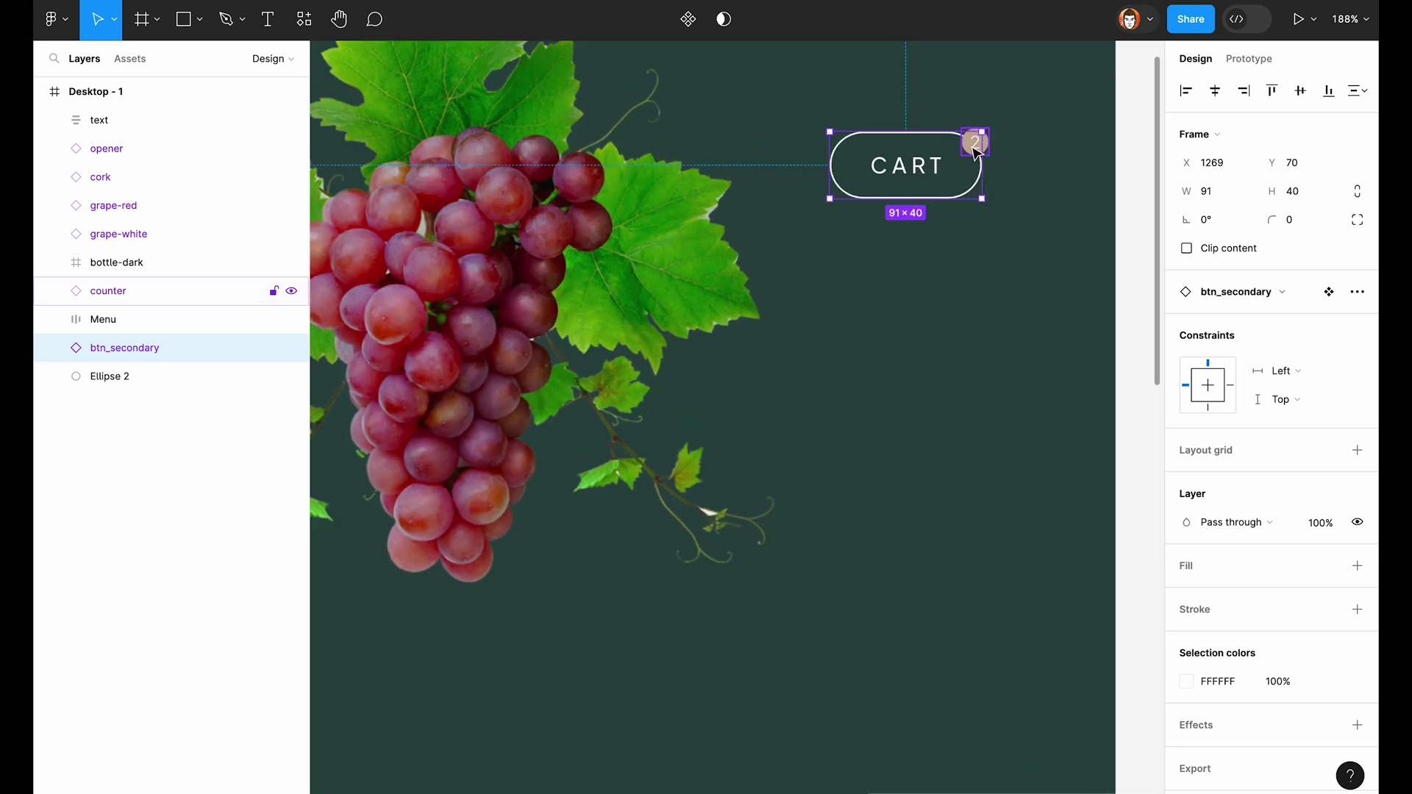
left_click(974, 152, "shift")
key("shift+Right")
key("shift+Right")
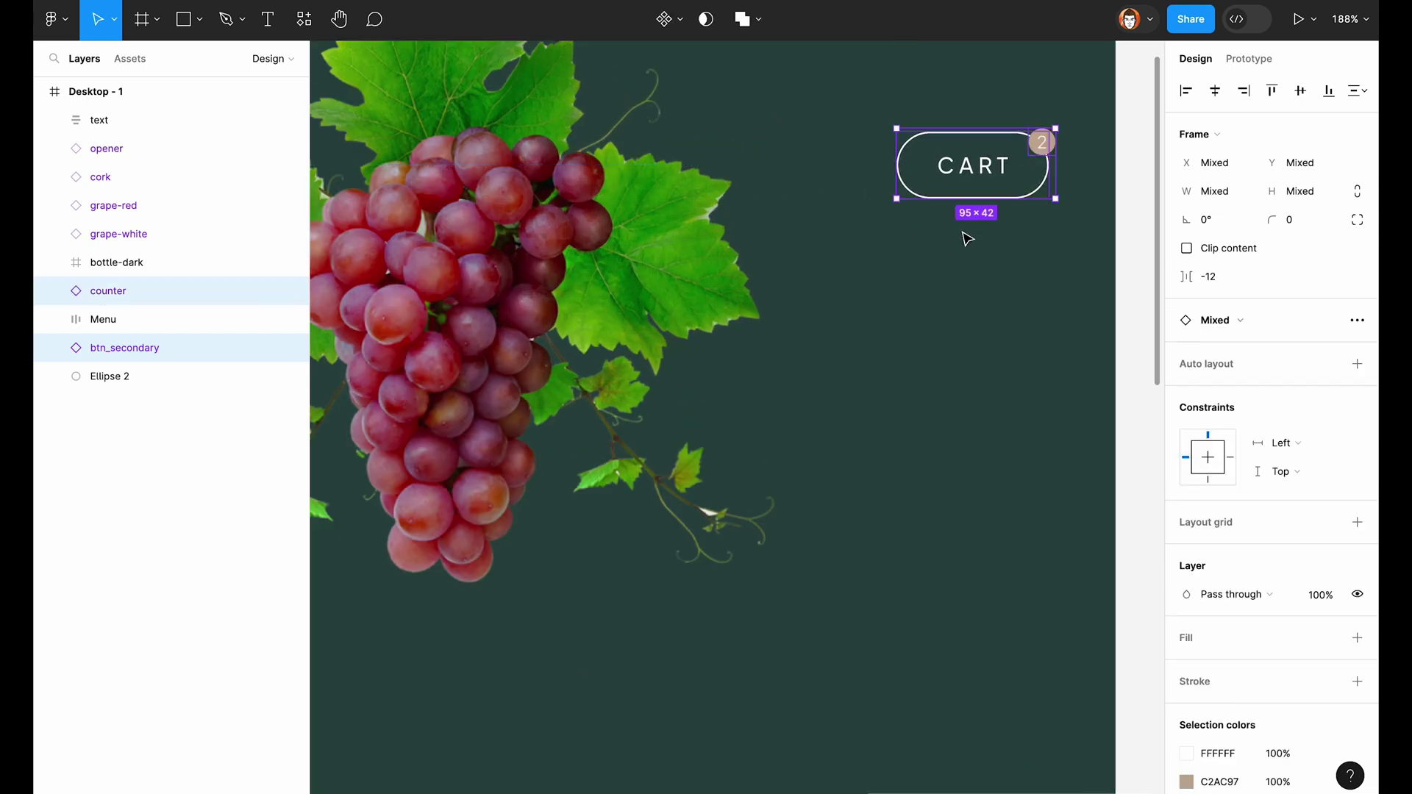
left_click(967, 241)
scroll(964, 243, "down", 10)
Step: Move the red grape cluster slightly to the right
left_click(853, 252)
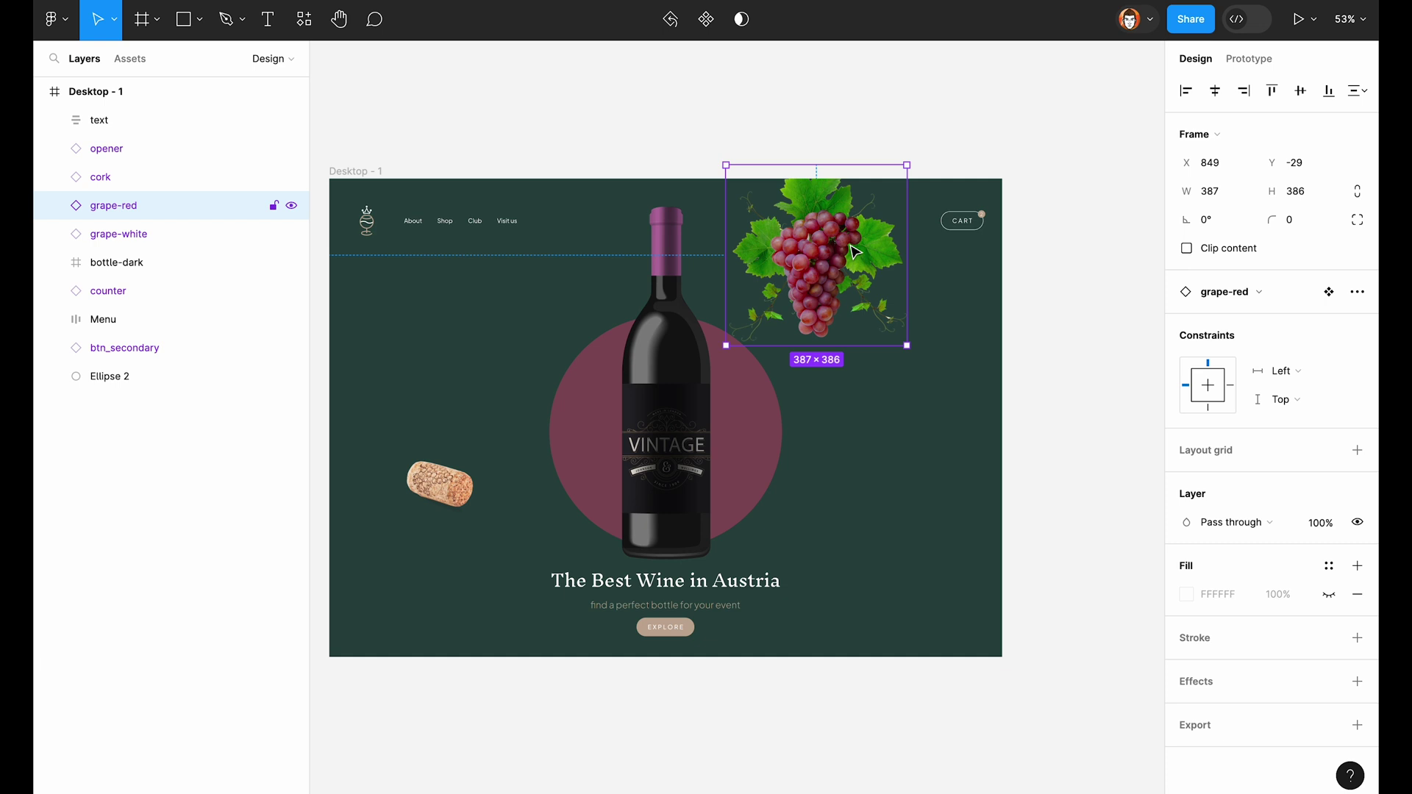
left_click_drag(852, 252, 871, 252)
left_click(748, 128)
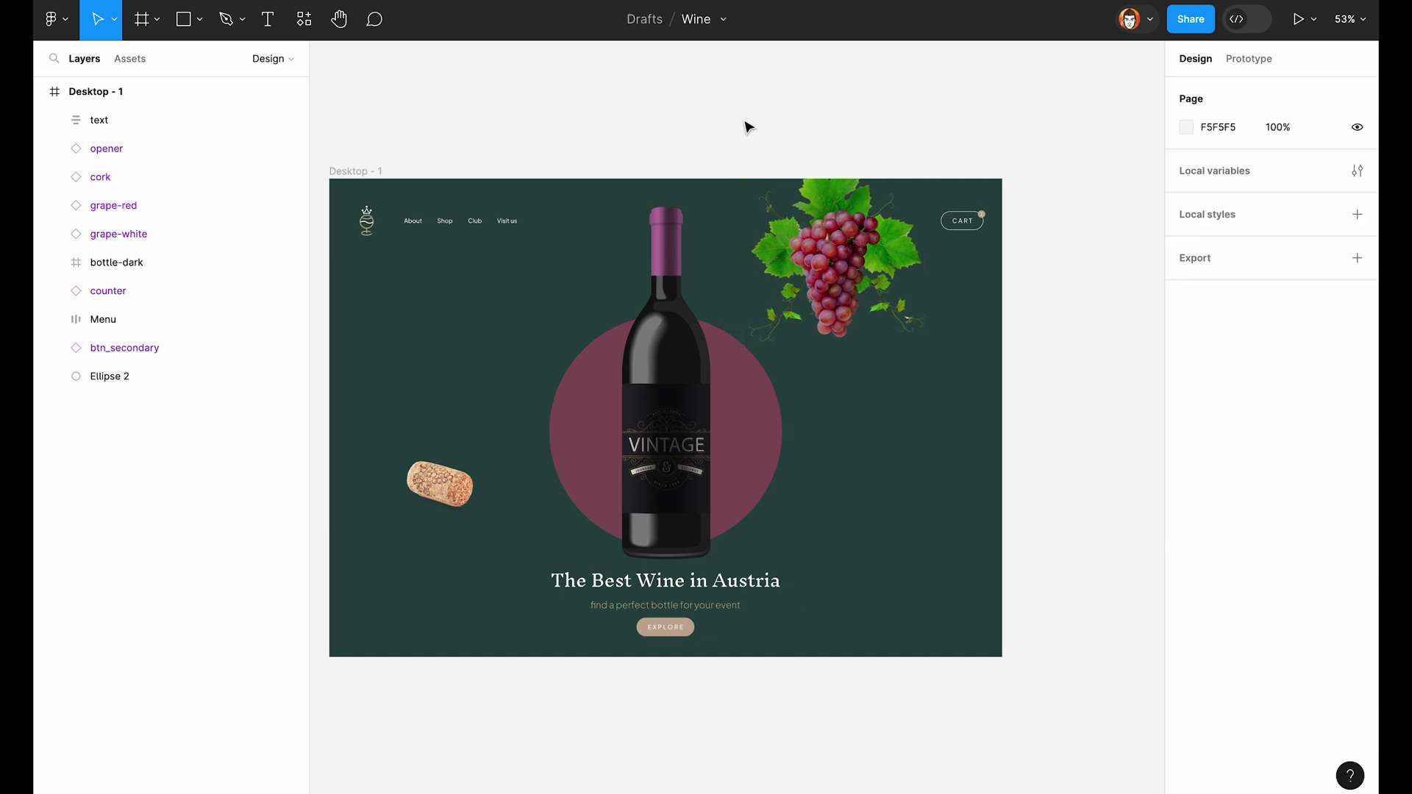
scroll(558, 186, "left", 3)
Step: Duplicate Desktop - 1 as Desktop - 2 and shift its background toward warm brown
left_click(414, 179)
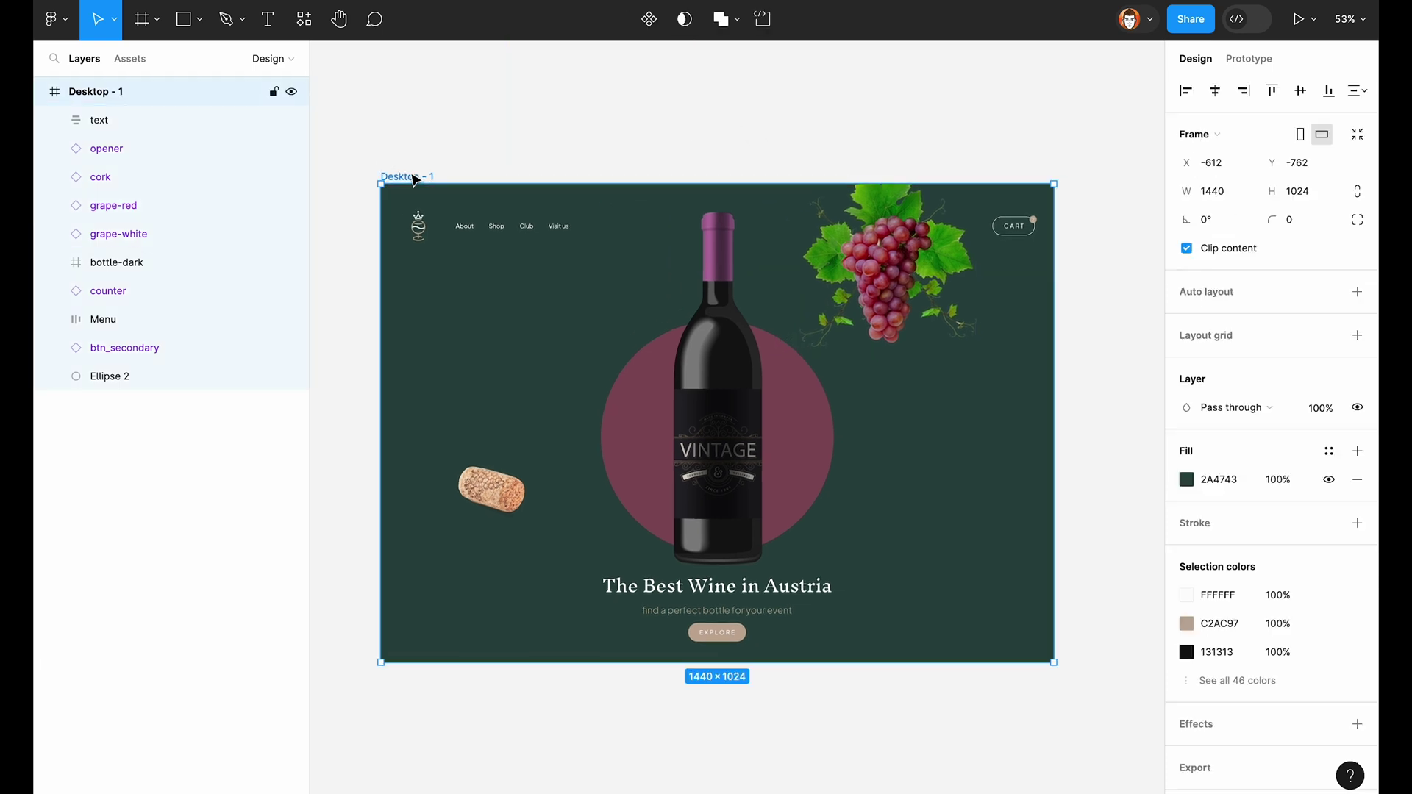
key("super+d")
left_click(604, 152)
left_click(482, 176)
left_click(1186, 479)
left_click_drag(1066, 579, 1014, 581)
left_click(1013, 488)
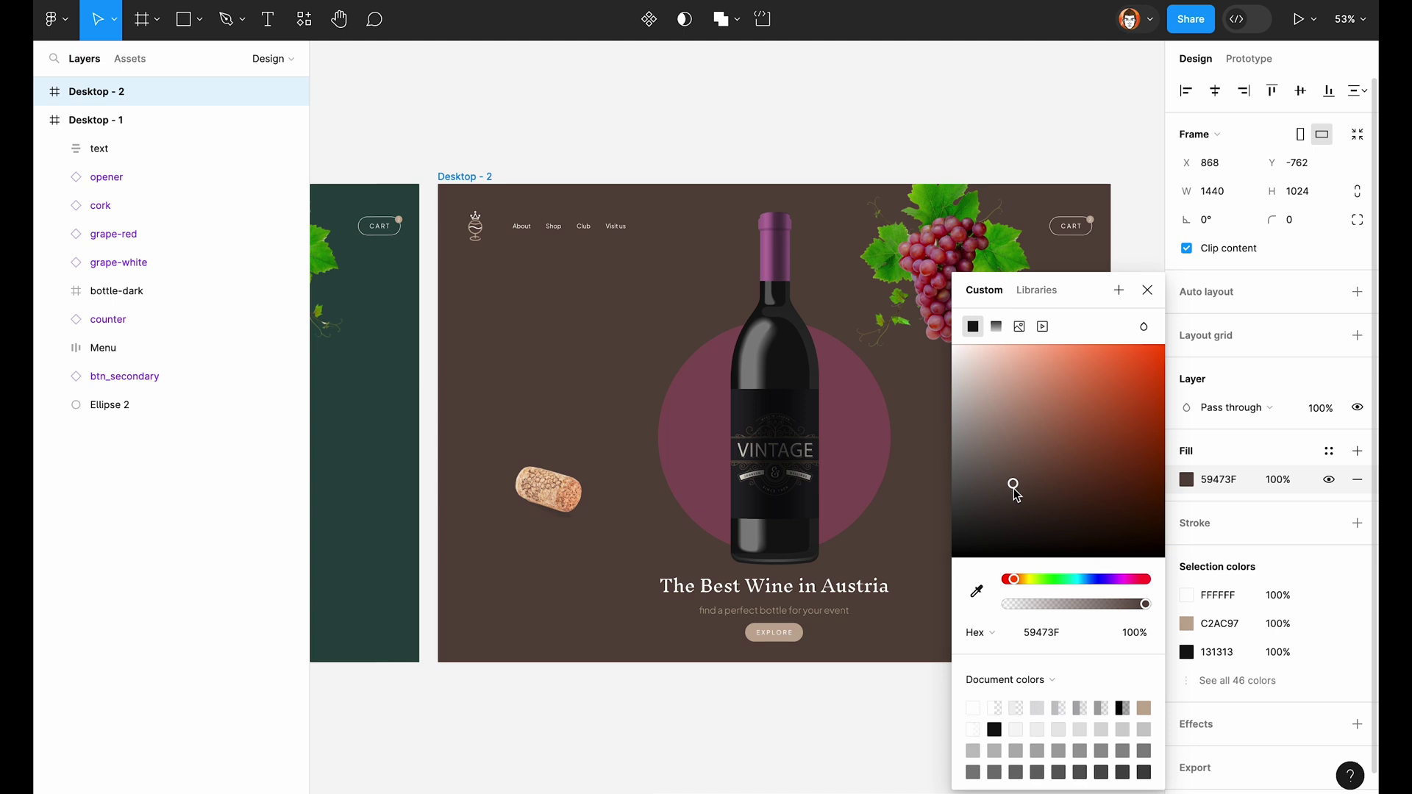
left_click(849, 221)
Step: Fill Desktop - 2's circle with the dark green sampled from Desktop - 1
left_click(861, 372)
scroll(860, 372, "left", 2)
key("i")
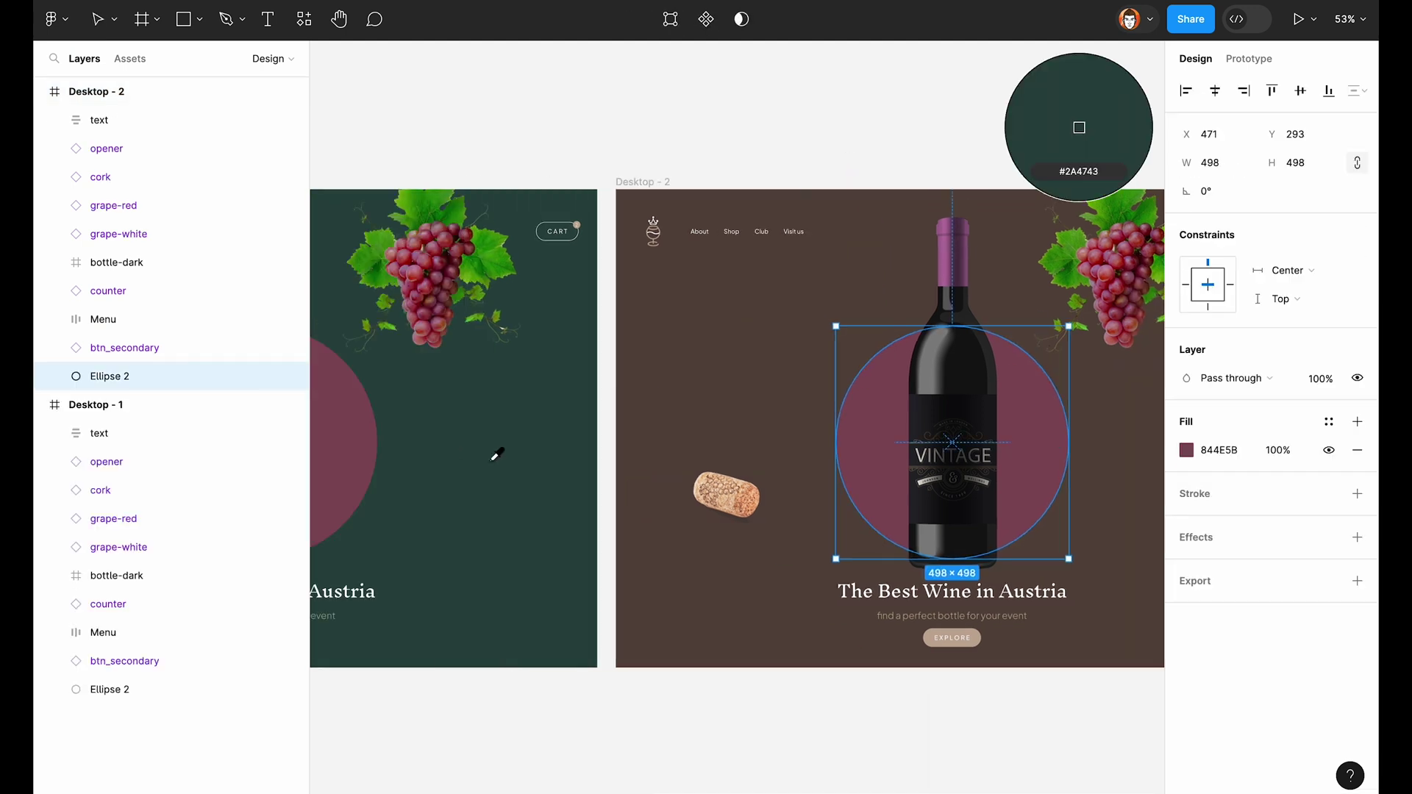
left_click(492, 461)
scroll(691, 428, "right", 3)
left_click(807, 138)
scroll(807, 138, "down", 2)
Step: Darken Desktop - 2's background to a slate grey-blue
left_click(417, 62)
left_click(1186, 480)
left_click_drag(1009, 579, 1096, 579)
left_click_drag(1012, 482, 982, 488)
Step: Adjust the circle's fill to a softer deep green, 2A4742
left_click(835, 412)
left_click(1184, 450)
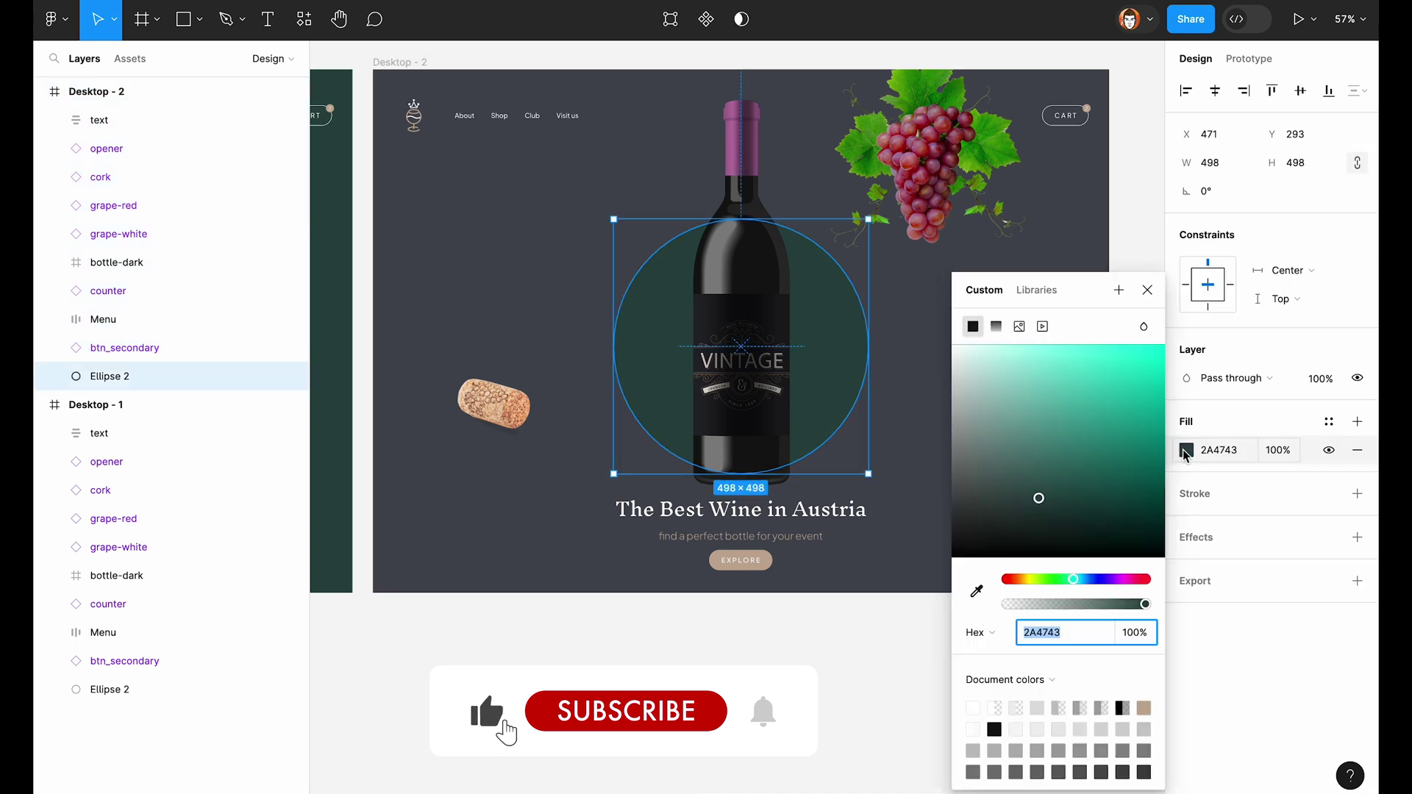
left_click_drag(1051, 582, 1068, 584)
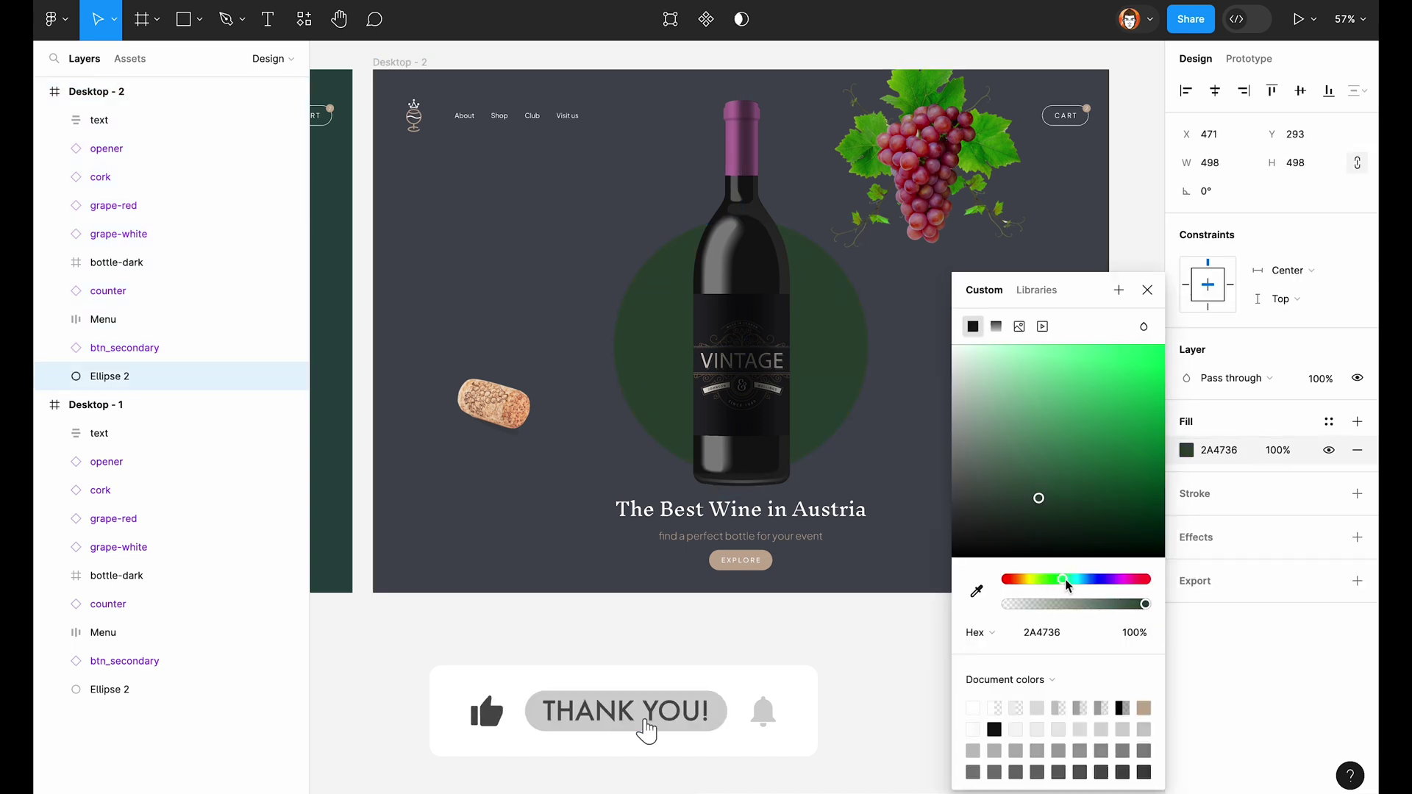
left_click(1026, 473)
key("Escape")
left_click(822, 649)
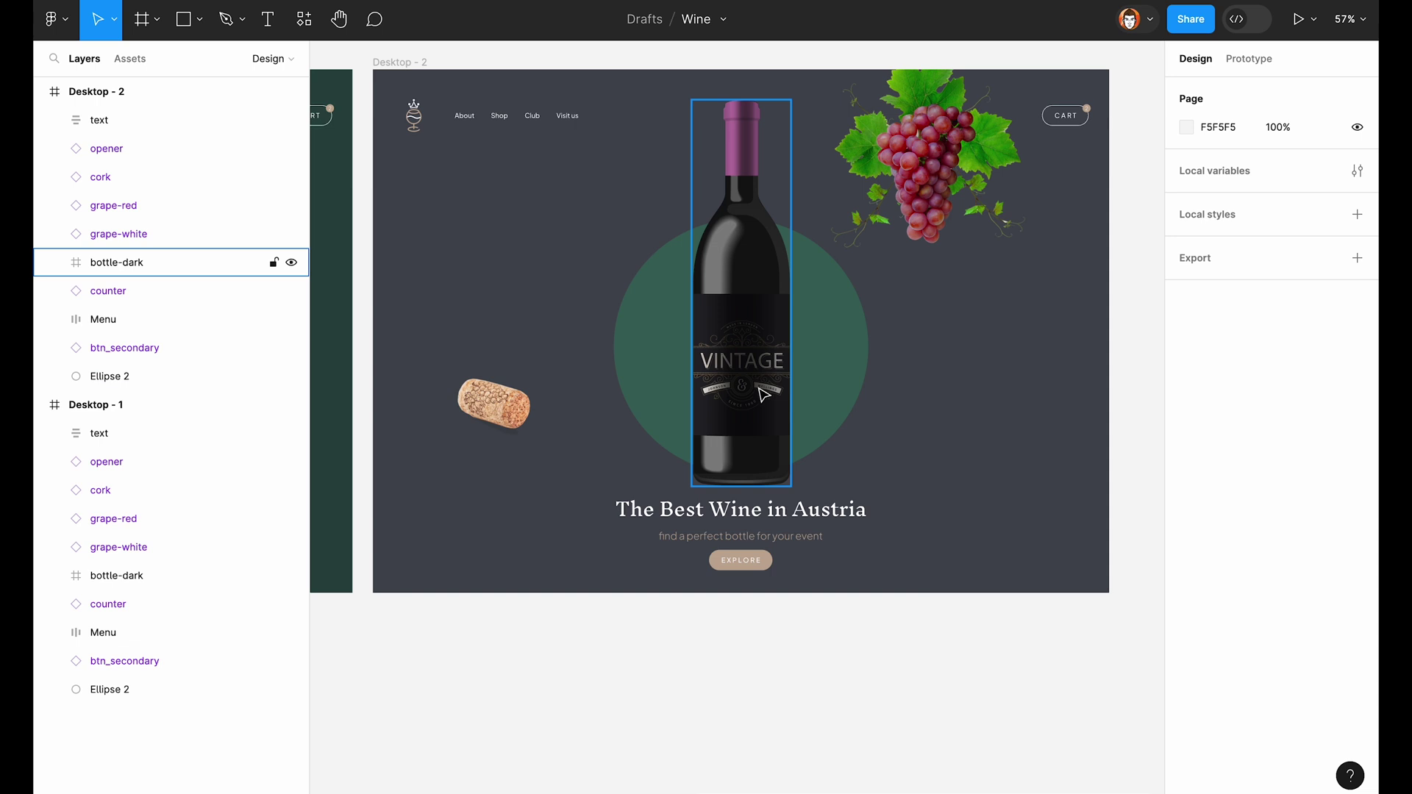
Step: Place a label-light instance below the frame and resize it to 437.65×280
left_click(133, 59)
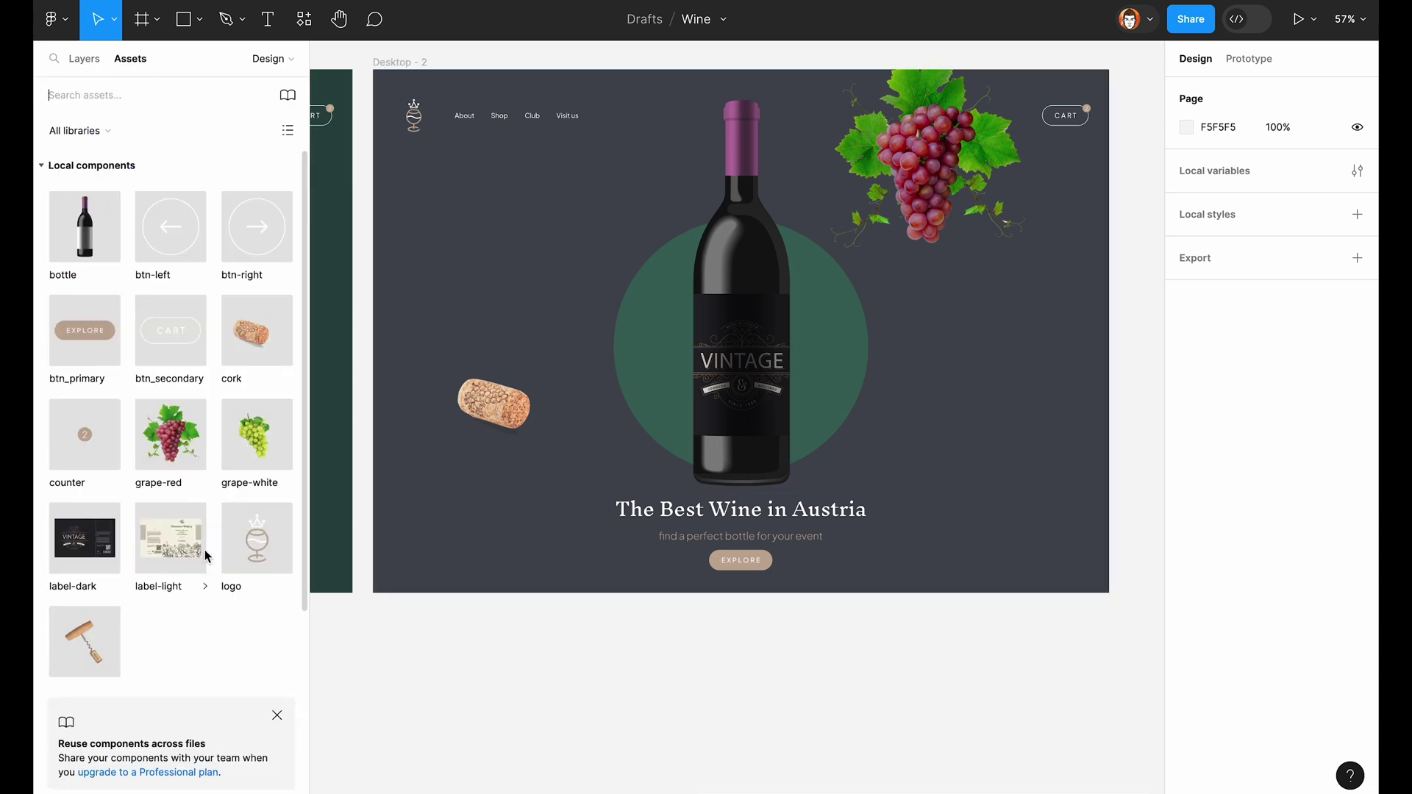
left_click(168, 544)
left_click_drag(184, 544, 670, 717)
scroll(673, 721, "down", 2)
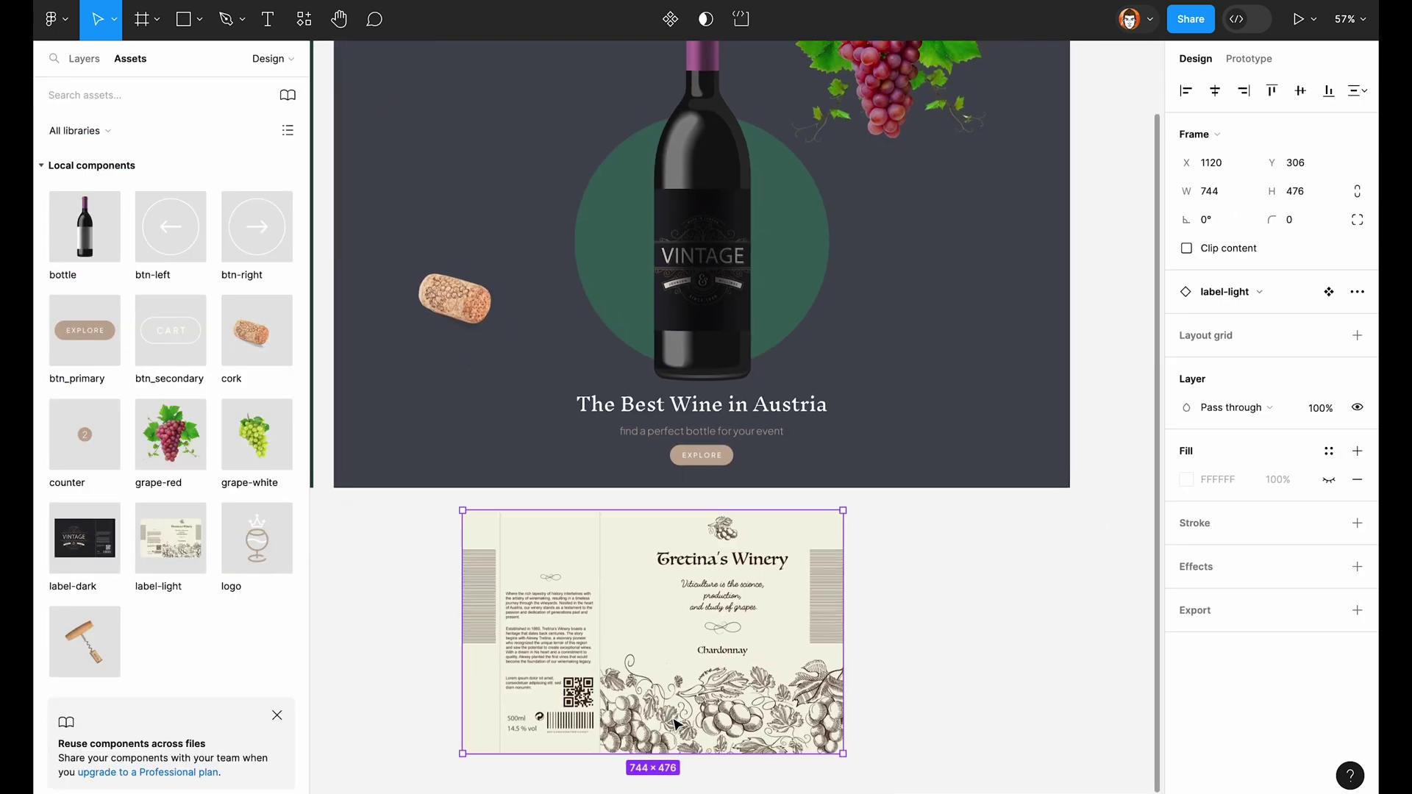
left_click(926, 637)
left_click(702, 316)
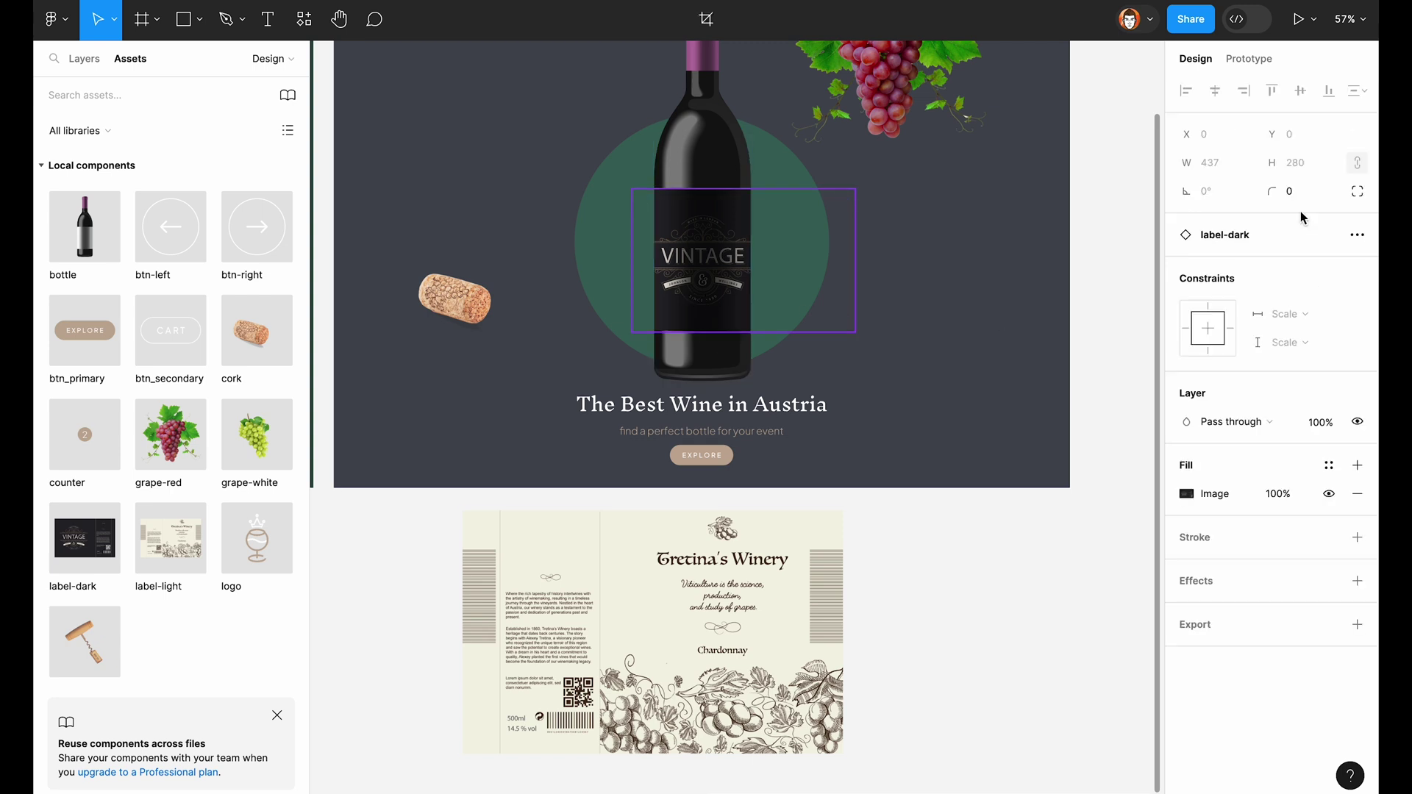
left_click(750, 674)
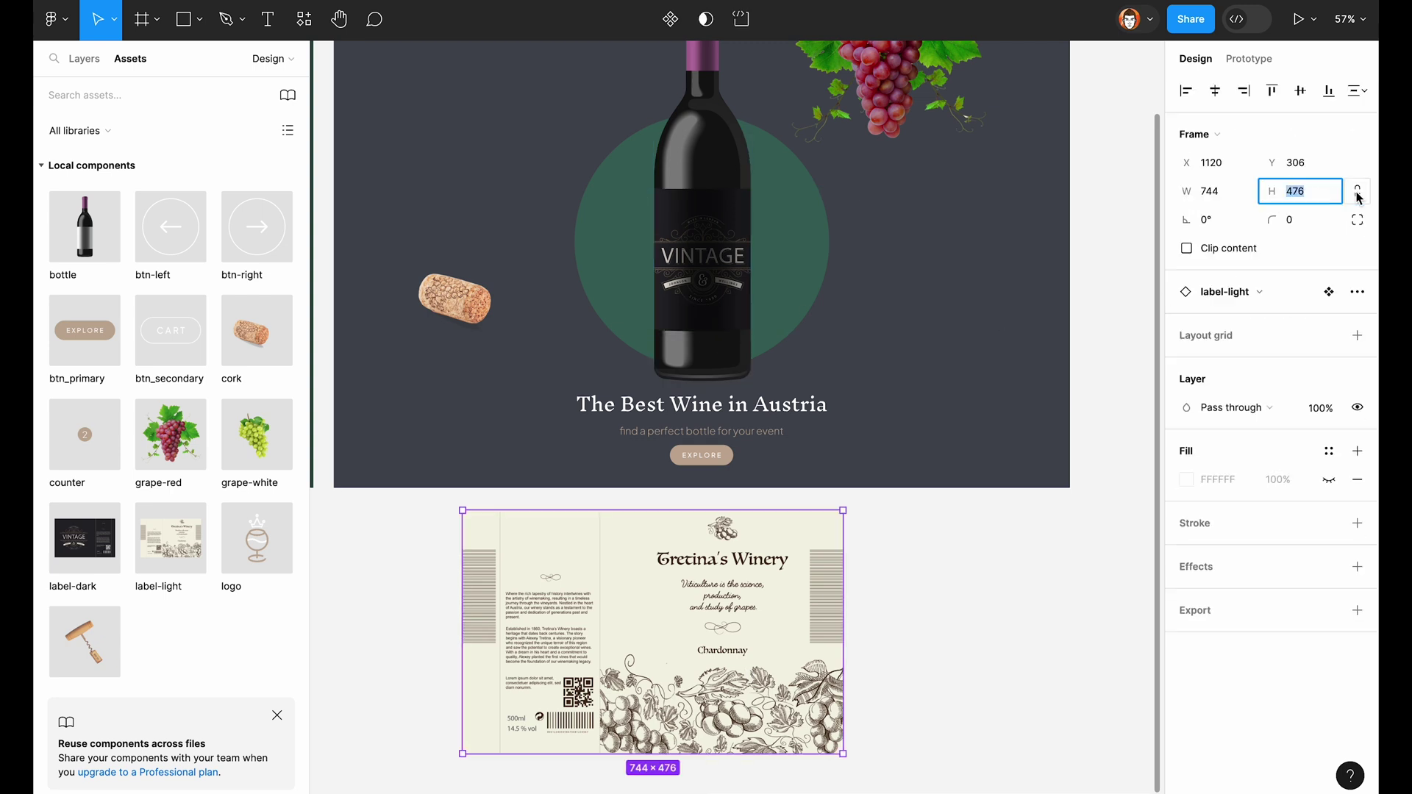
key("Return")
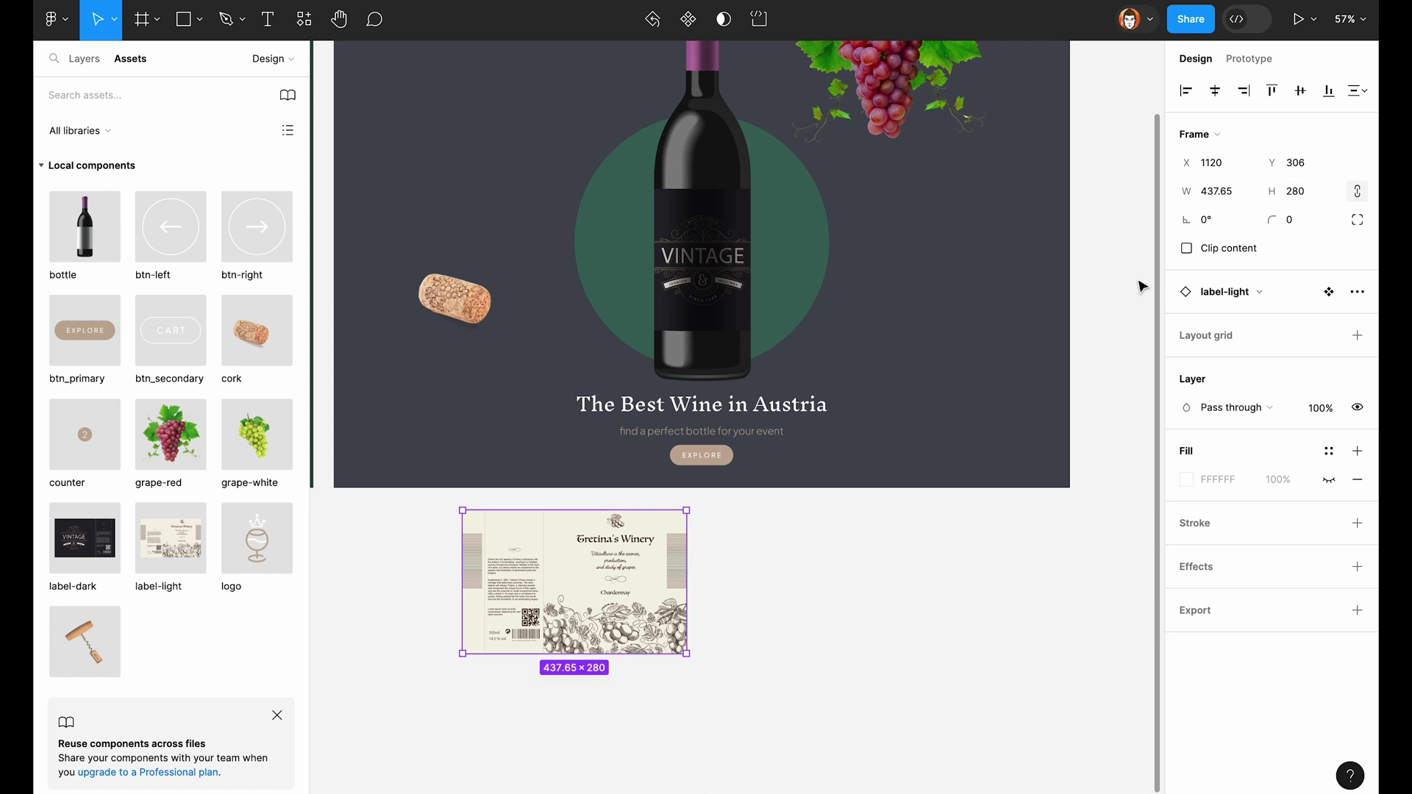
left_click(749, 608)
left_click(637, 612)
Step: Duplicate bottle-dark and move the copy just left of the original
scroll(637, 612, "up", 1)
scroll(637, 611, "down", 3)
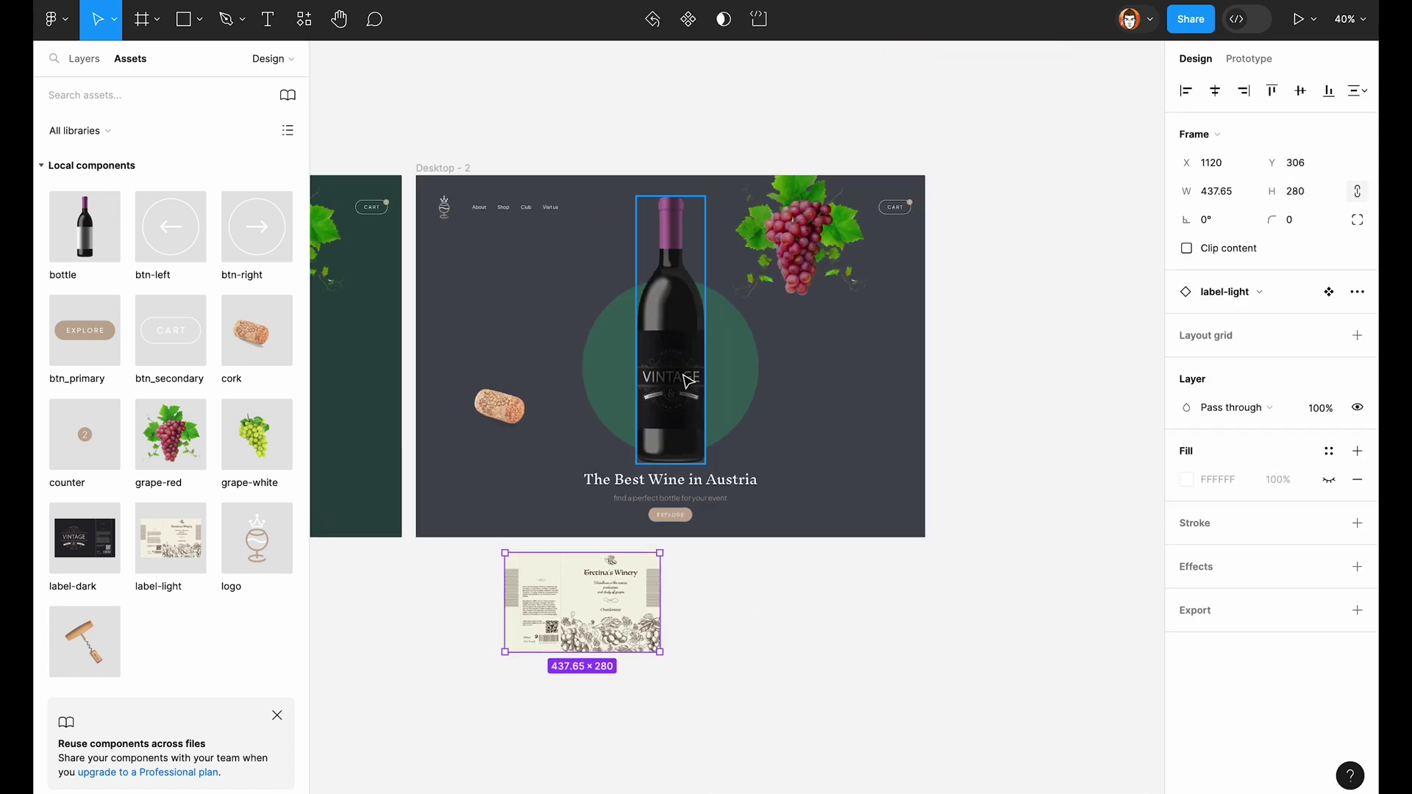
left_click(670, 371)
left_click(84, 59)
left_click(55, 291)
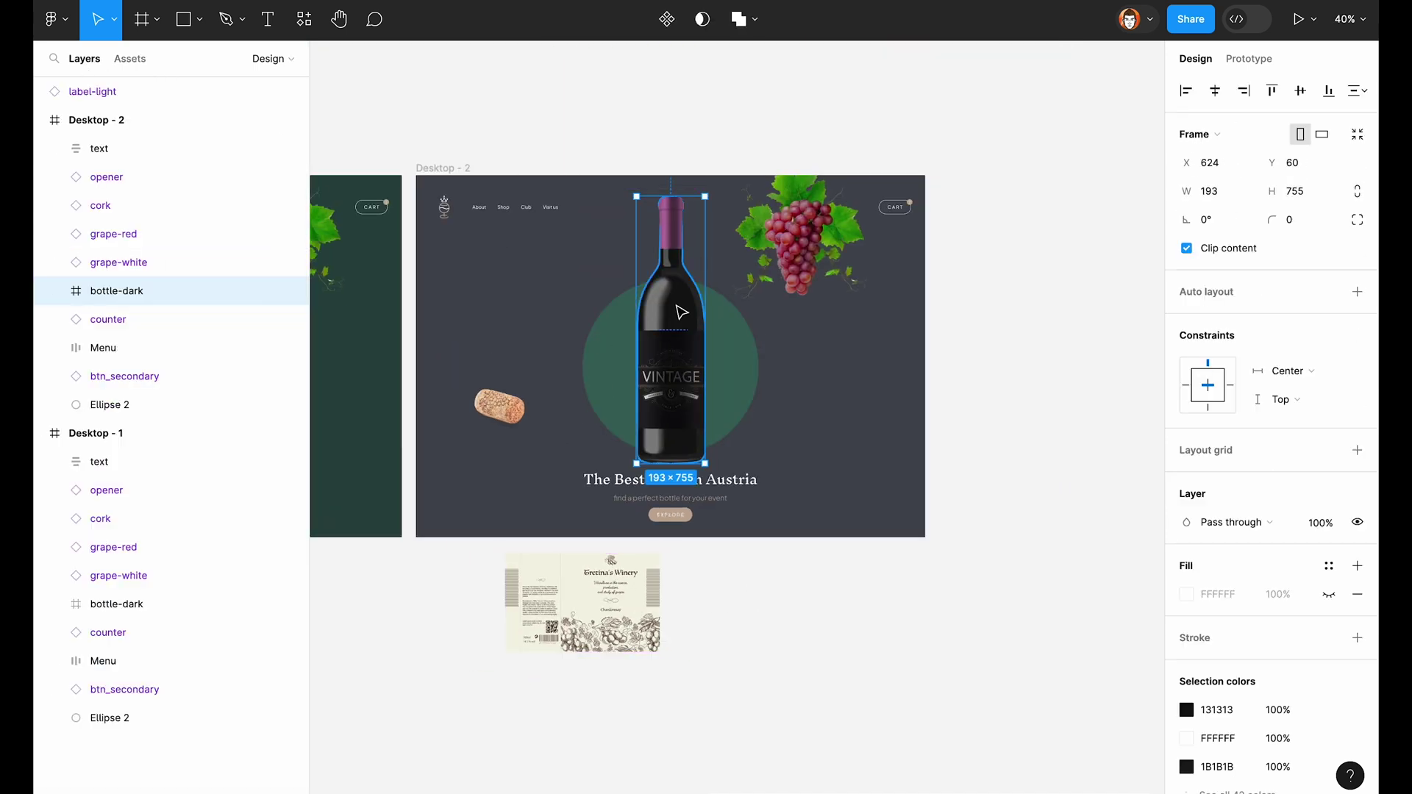
key("ctrl+d")
left_click_drag(662, 356, 599, 356)
Step: Rename the copied bottle layer to bottle-white
scroll(597, 356, "up", 3)
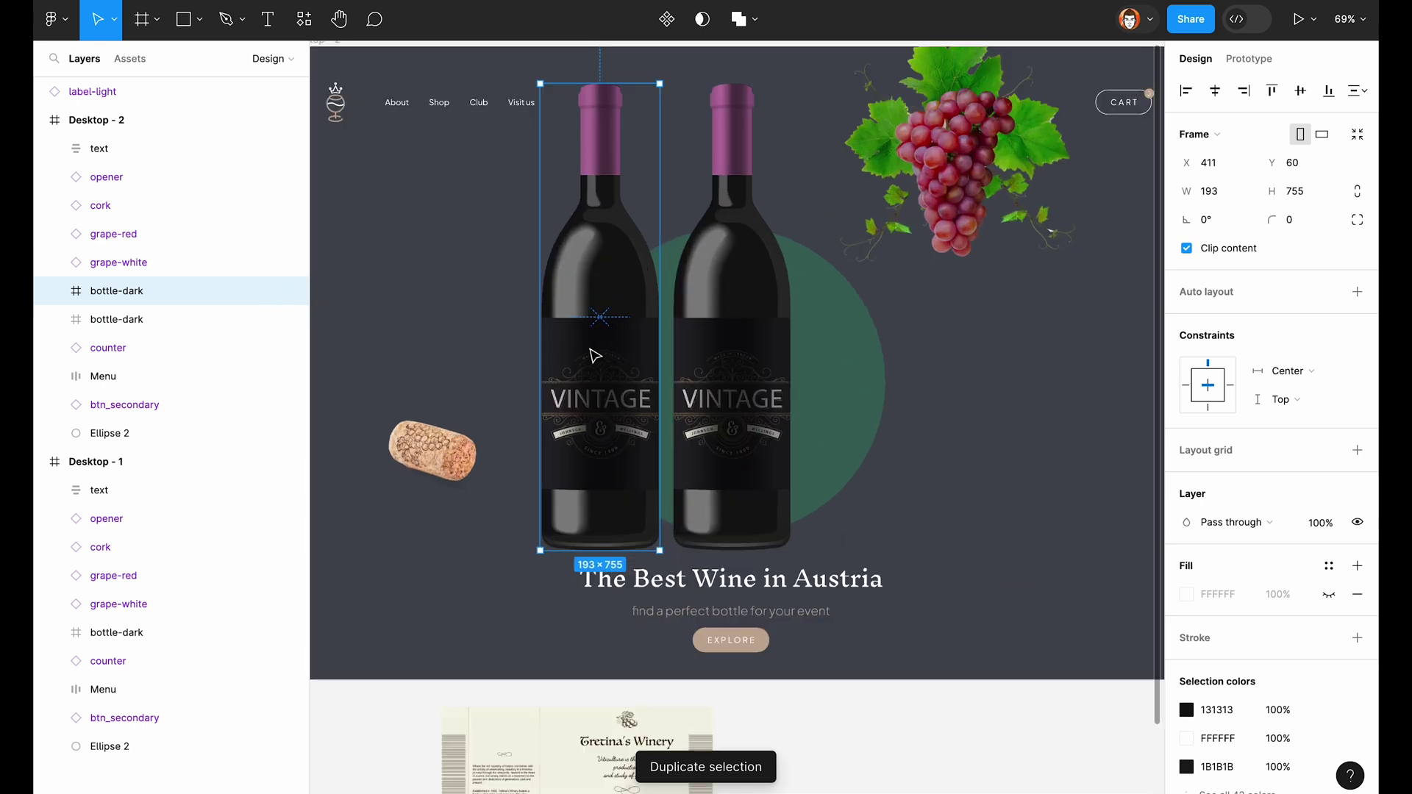
double_click(136, 291)
left_click(179, 295)
key("BackSpace")
key("BackSpace")
key("BackSpace")
type("white")
key("Return")
scroll(517, 179, "left", 2)
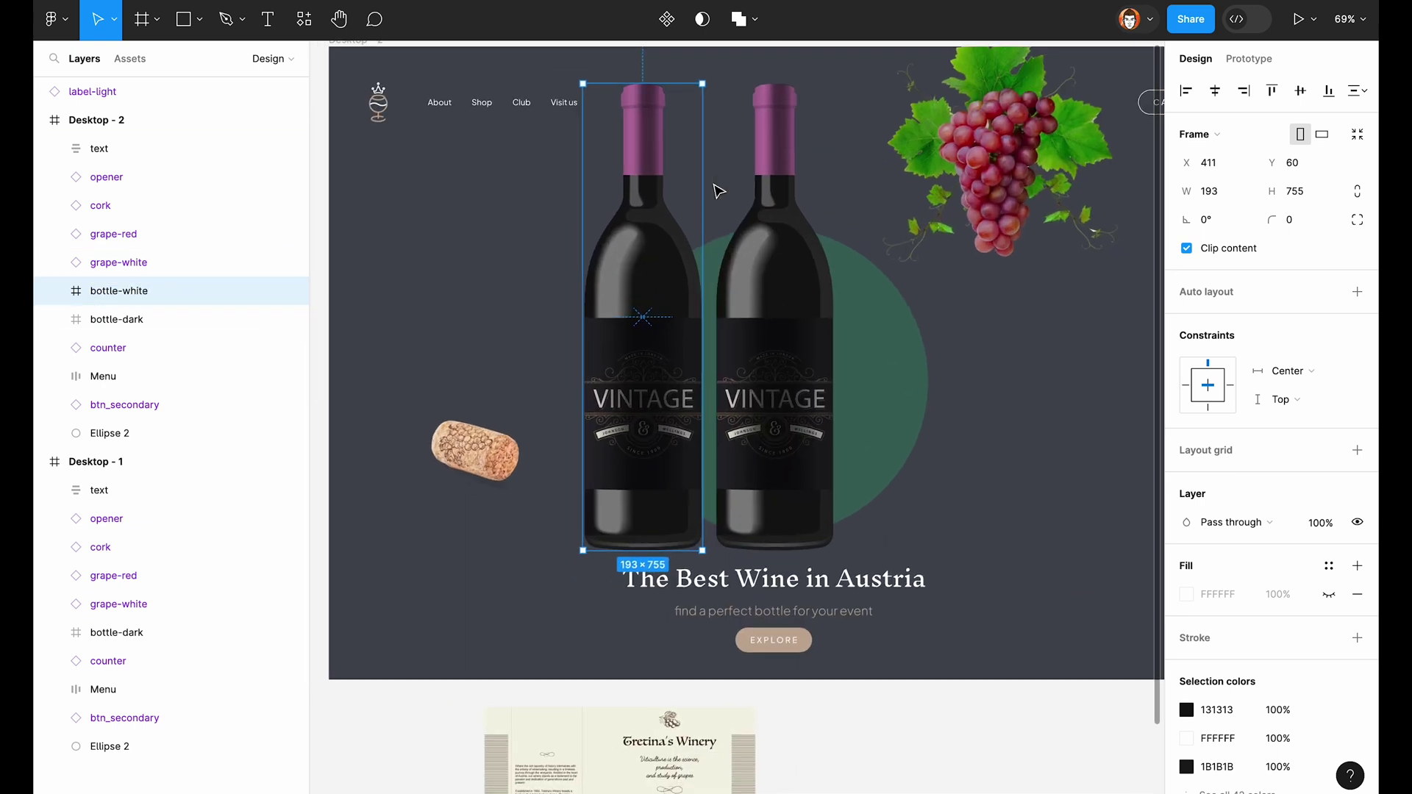
Step: Fill the copied bottle's cap with the green sampled from the circle
left_click(650, 144, "ctrl")
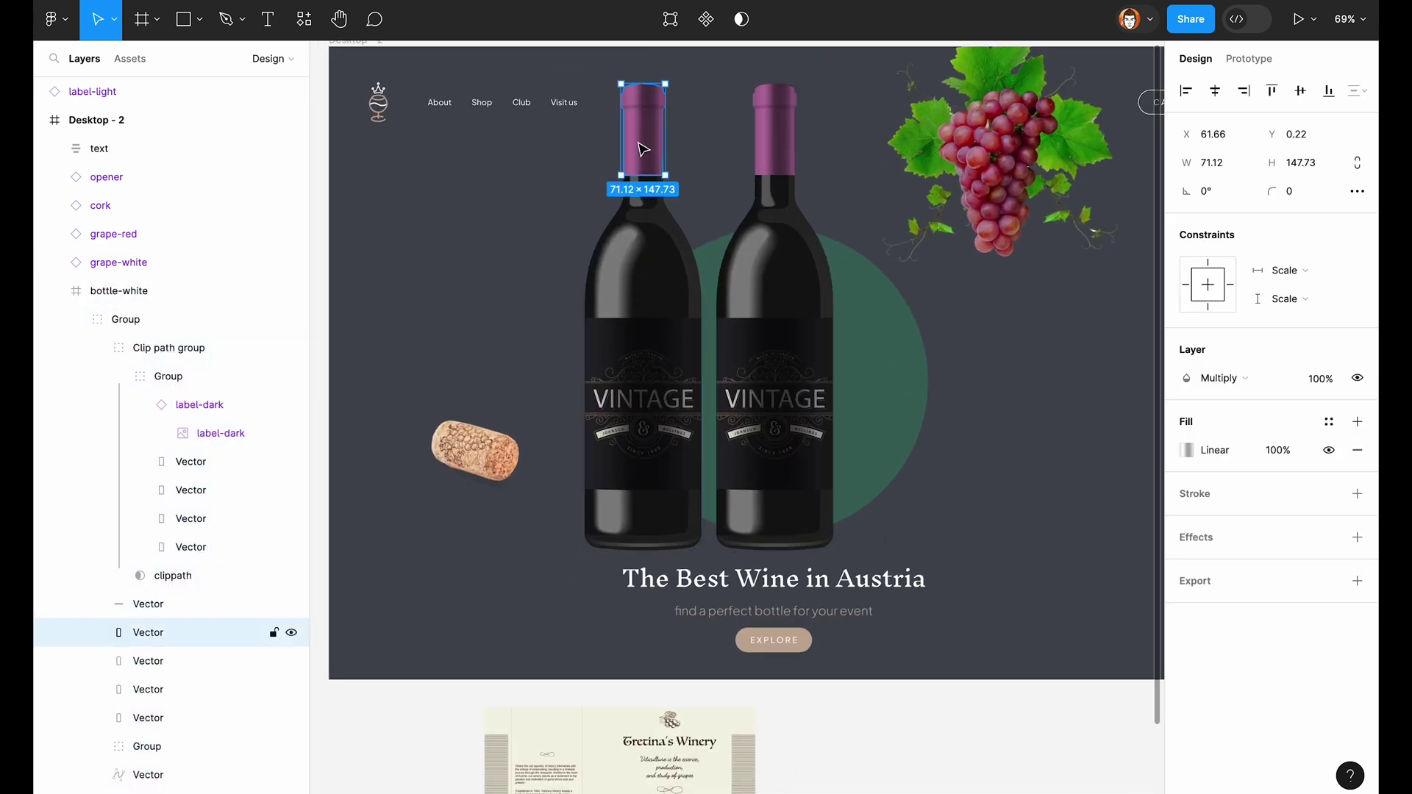
left_click(150, 660)
left_click(150, 690)
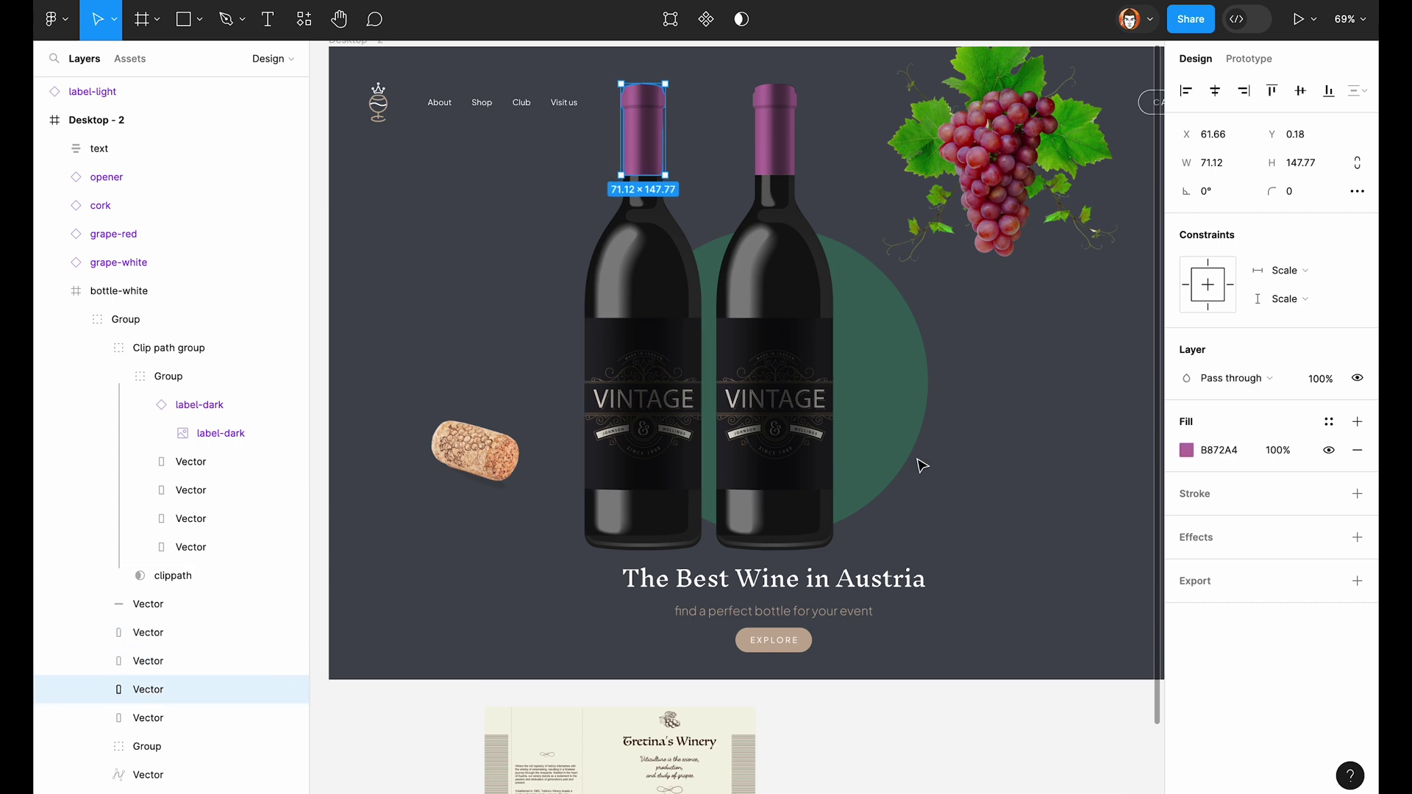
left_click(1191, 453)
left_click(984, 589)
left_click(878, 416)
left_click(1149, 289)
left_click(978, 494)
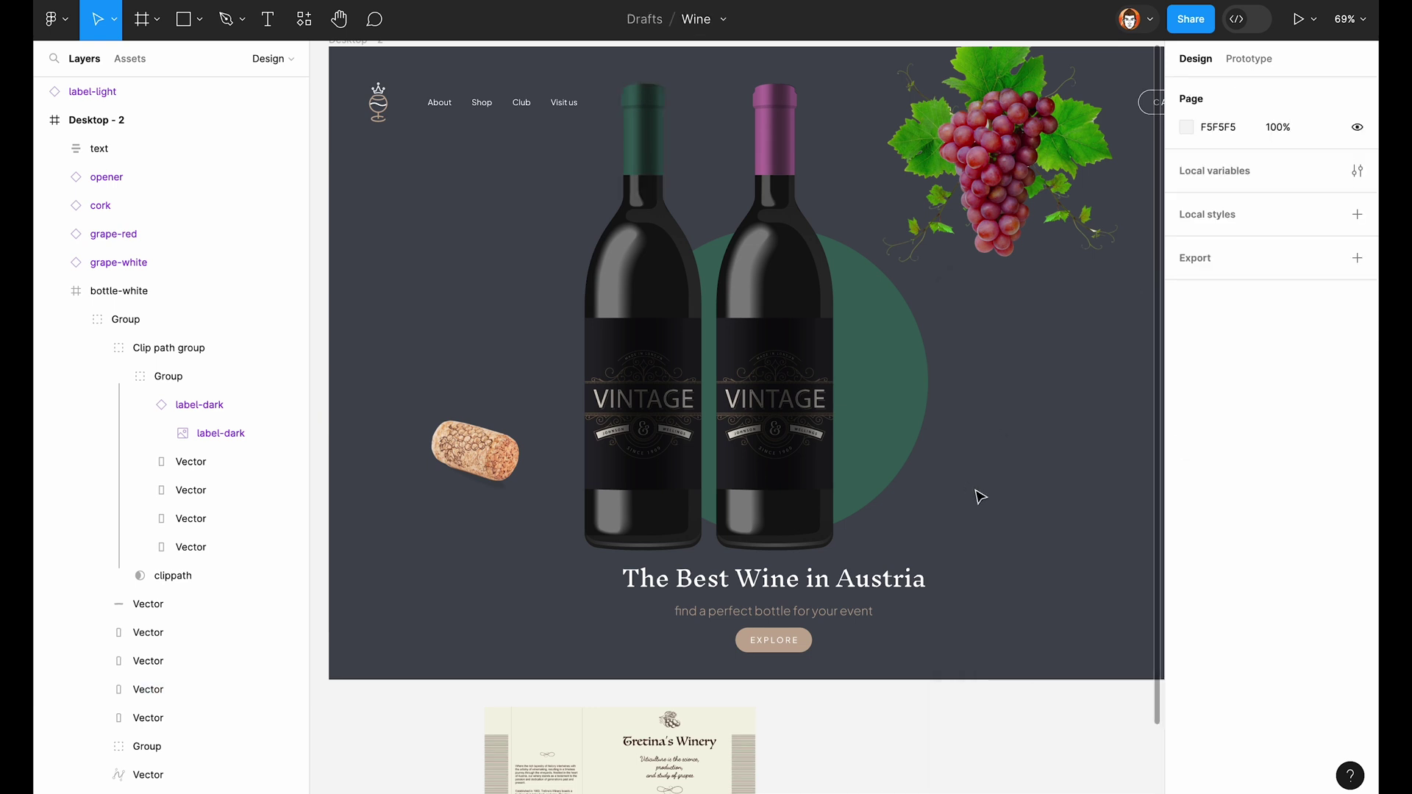
Step: Replace bottle-white's dark label with the light label, shifted left to show its front
scroll(979, 495, "down", 3)
scroll(979, 495, "left", 2)
scroll(978, 495, "up", 2)
left_click(724, 733)
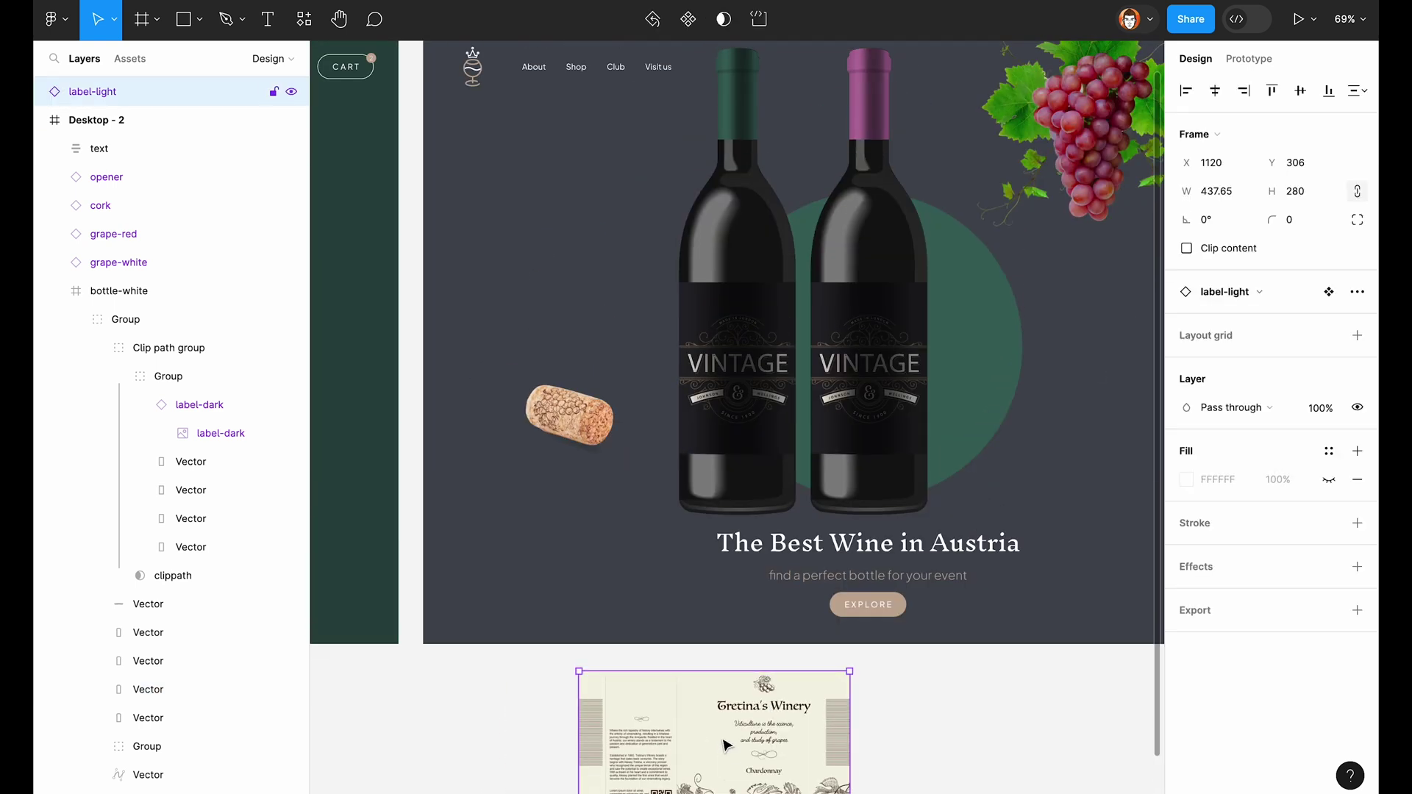
key("Delete")
left_click(199, 376)
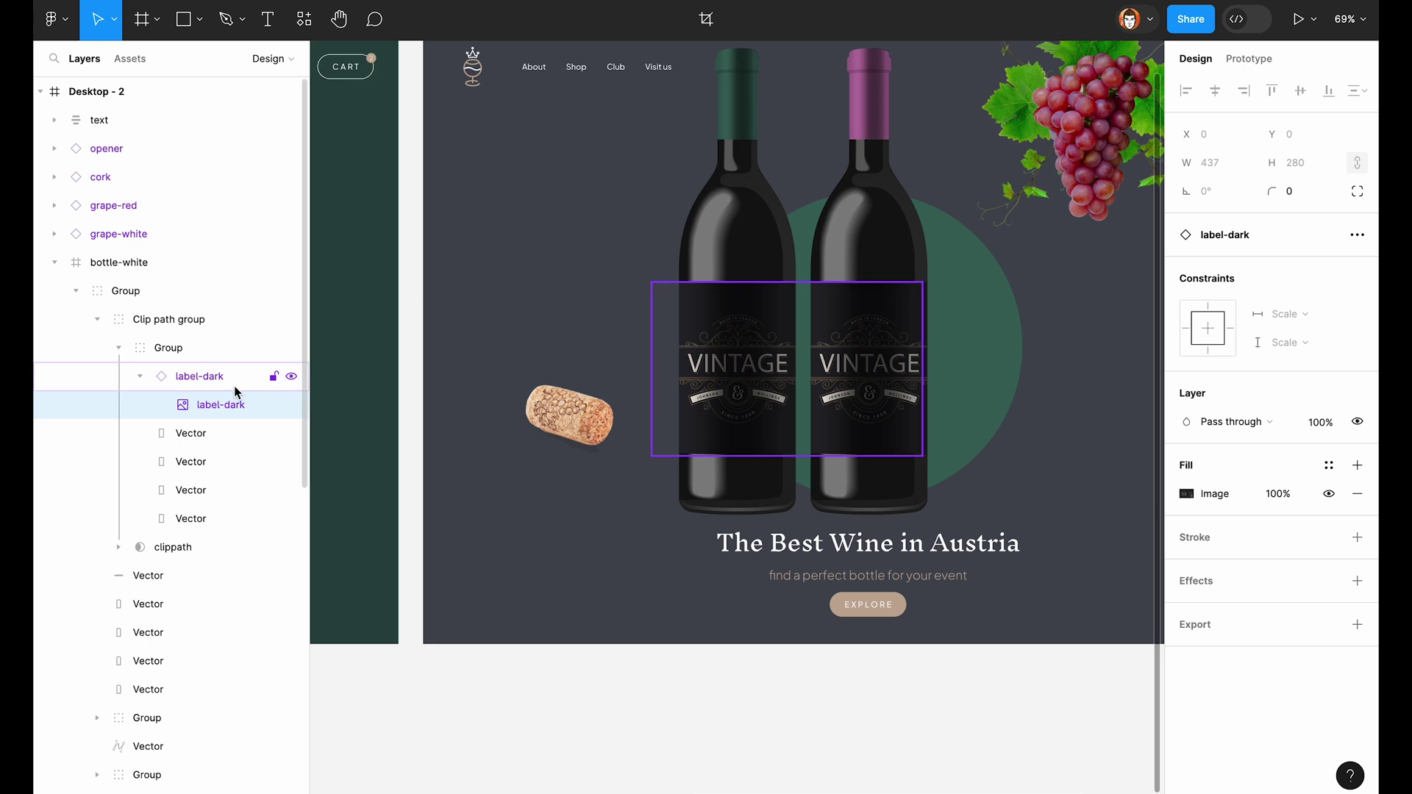
key("ctrl+shift+r")
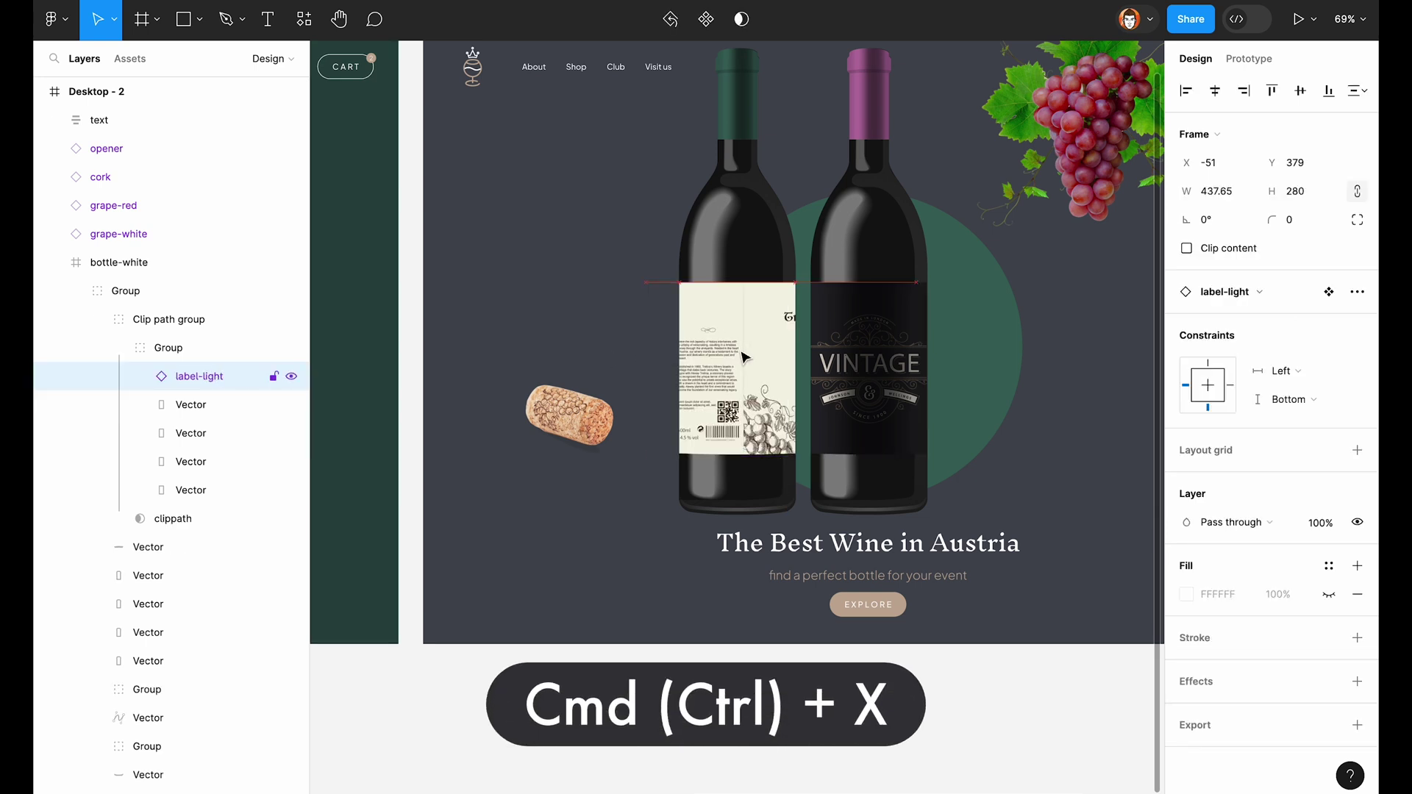
key("shift+Left")
key("shift+Left")
key("shift+Left")
key("shift+Left")
key("shift+Left")
key("shift+Left")
key("shift+Left")
key("shift+Left")
key("shift+Left")
key("shift+Left")
key("shift+Left")
key("shift+Left")
key("shift+Left")
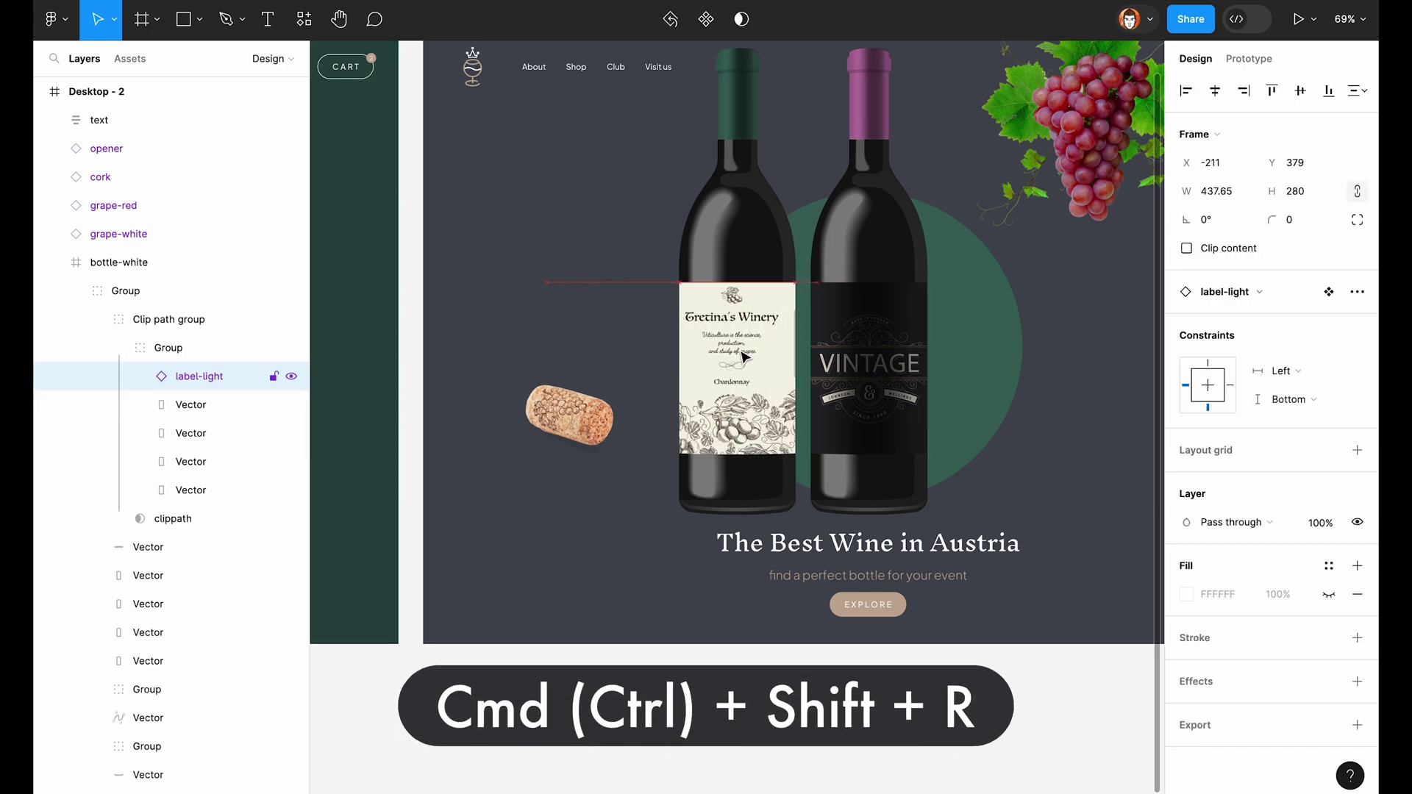
key("Right")
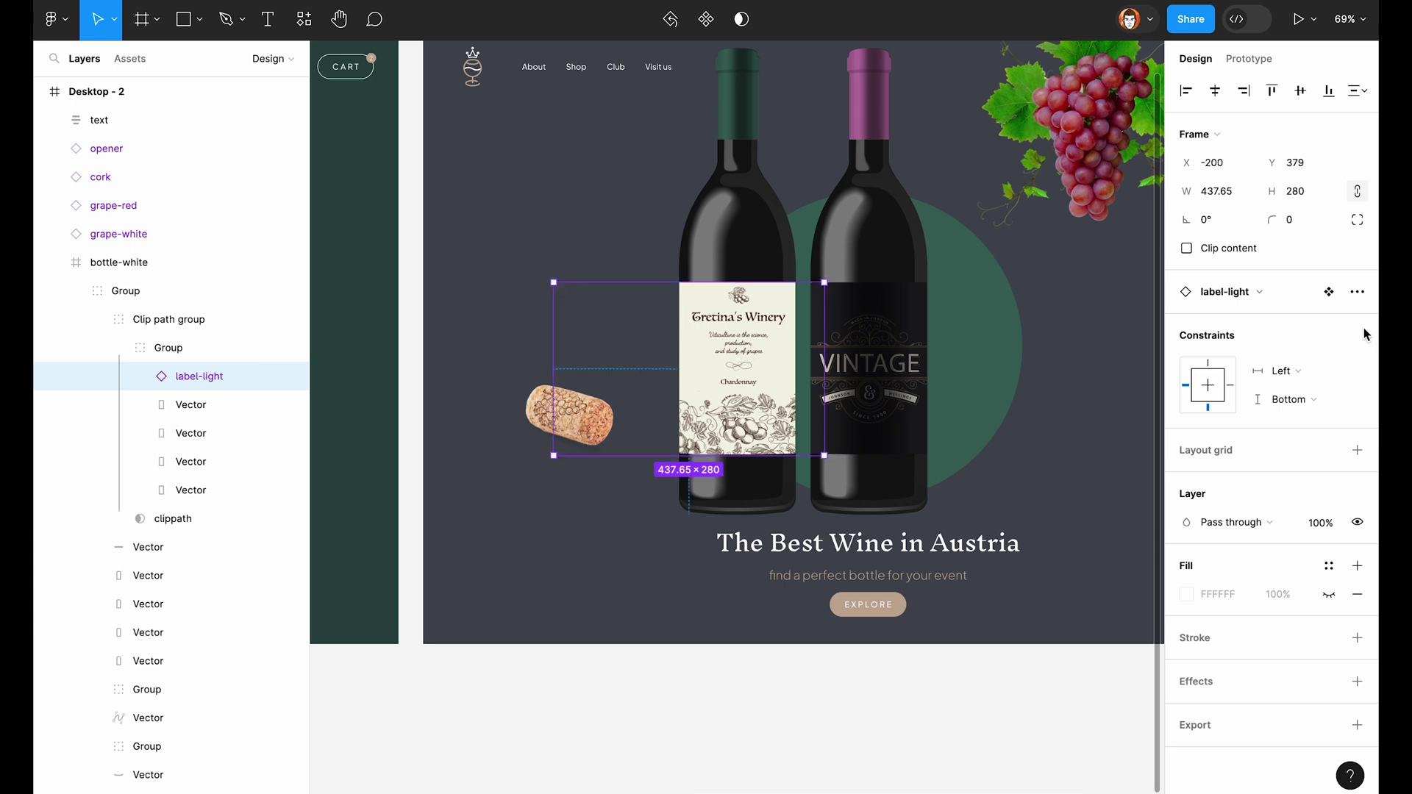
Step: Set the light label's layer blend mode to Multiply
left_click(1228, 523)
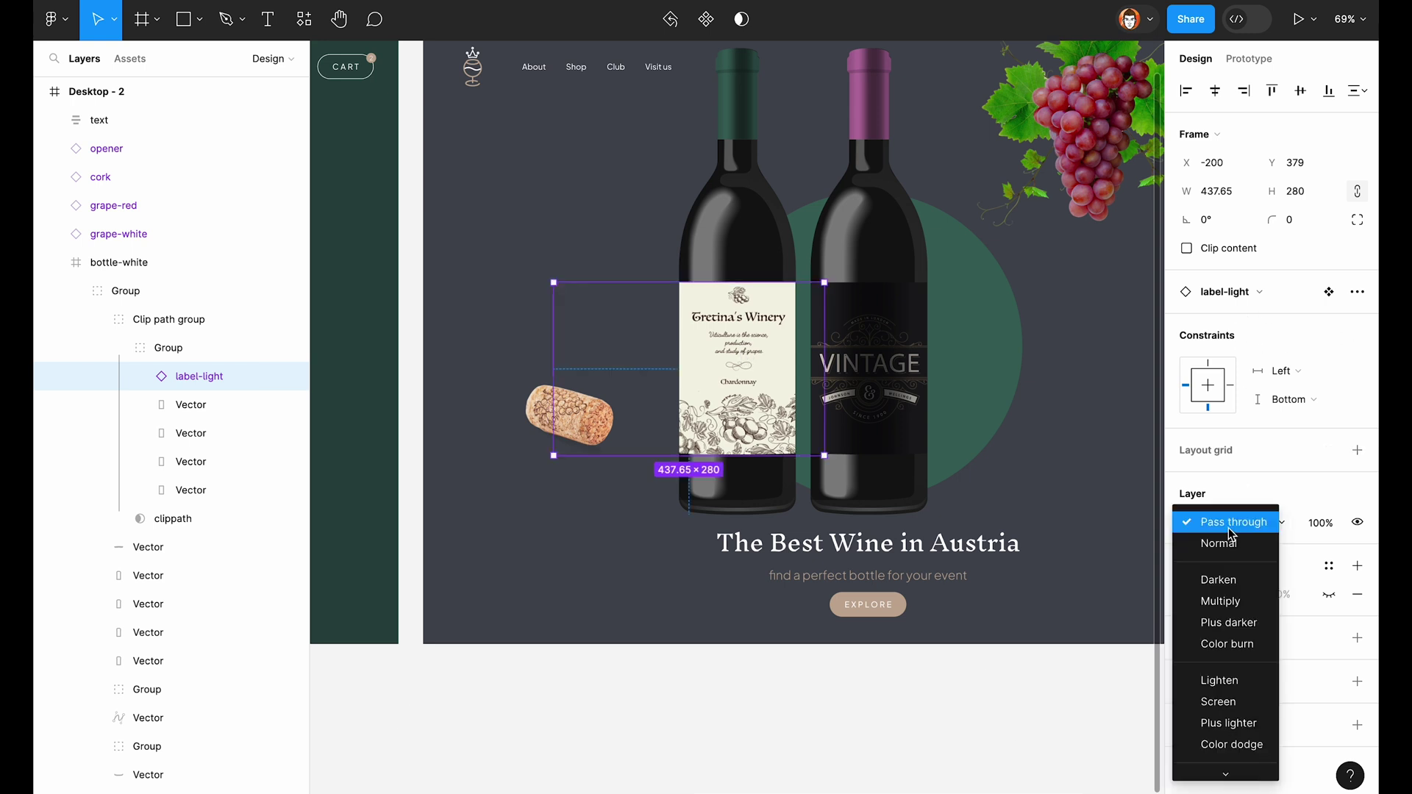
left_click(1218, 602)
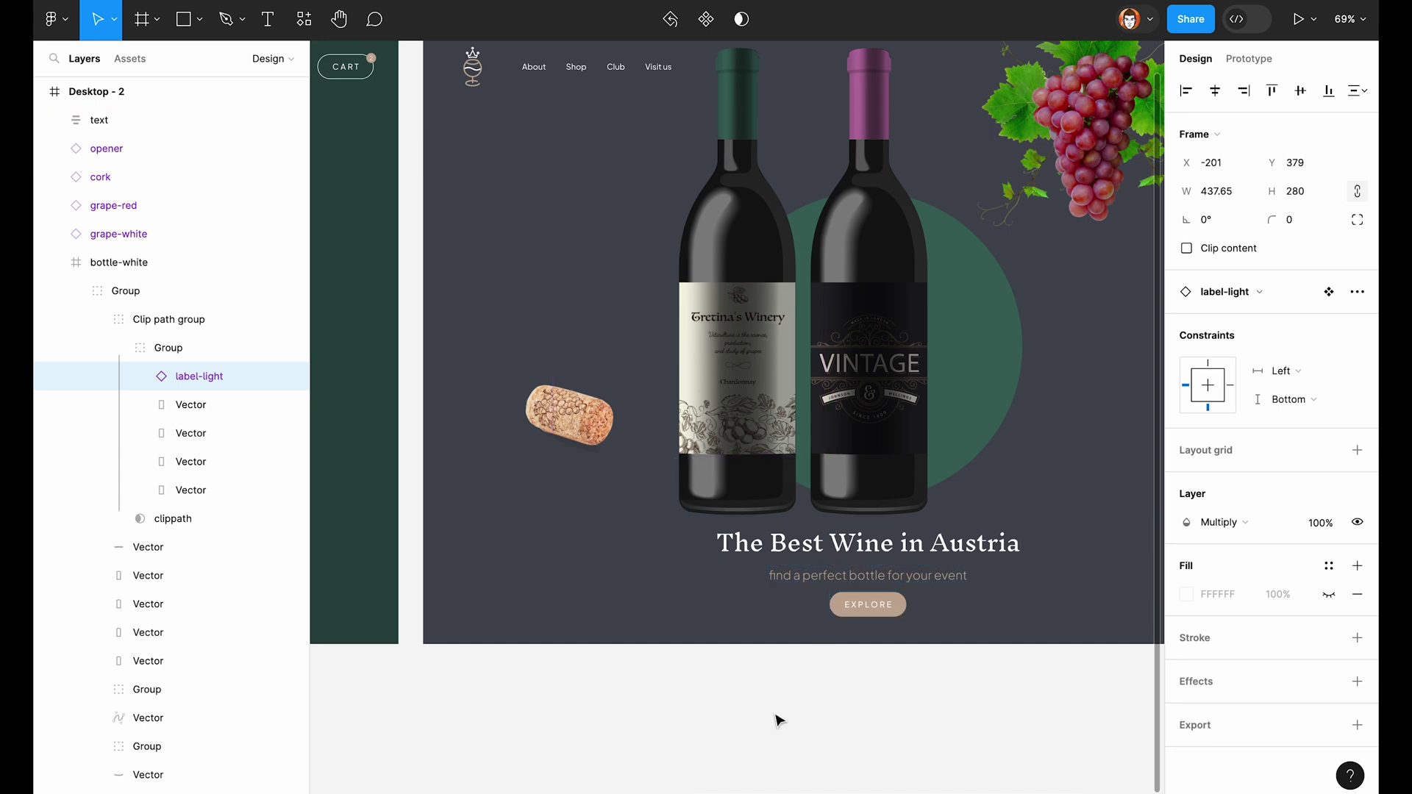
left_click(785, 727)
scroll(784, 731, "down", 5, "ctrl")
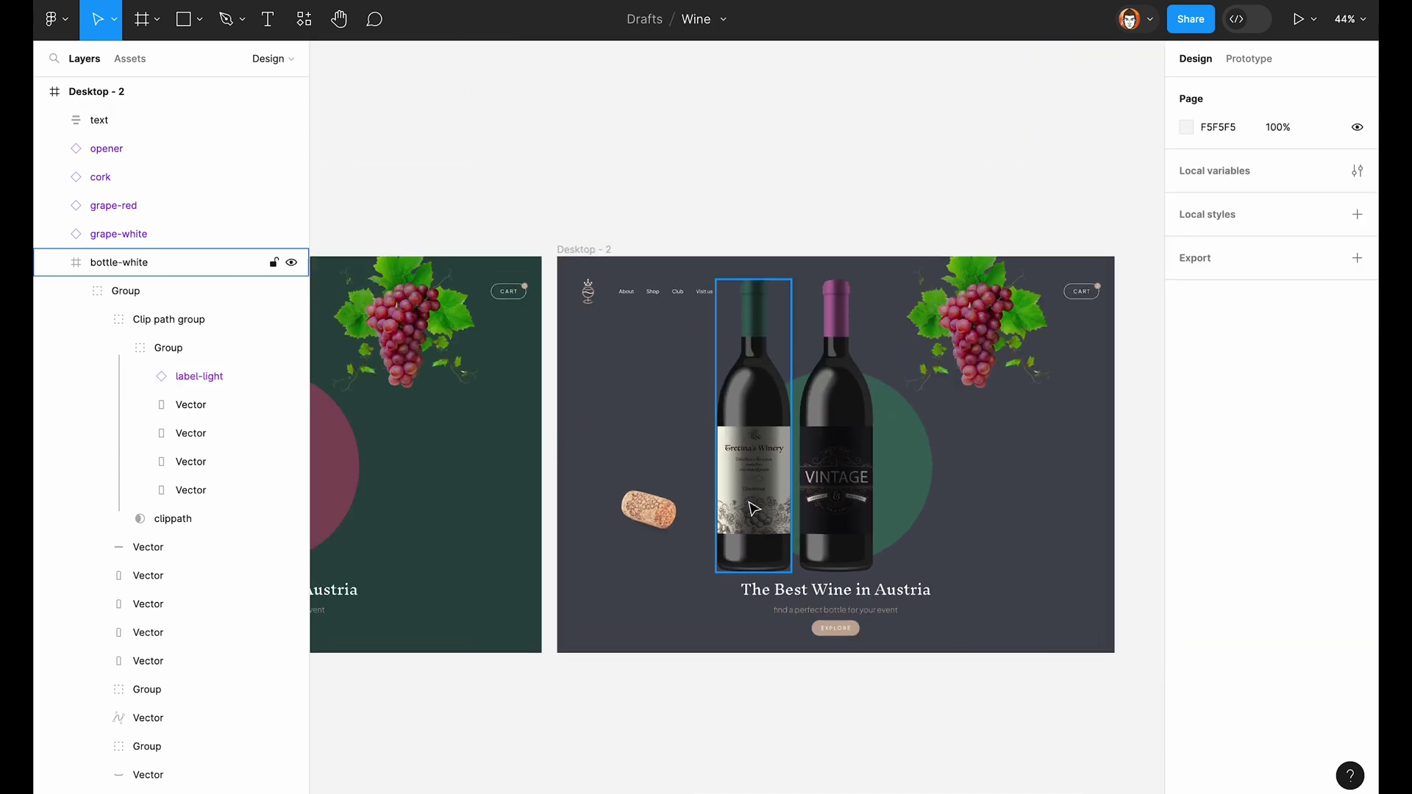
Step: Centre bottle-white horizontally and align bottle-dark to Desktop - 2's left edge
left_click(754, 508)
left_click(57, 263)
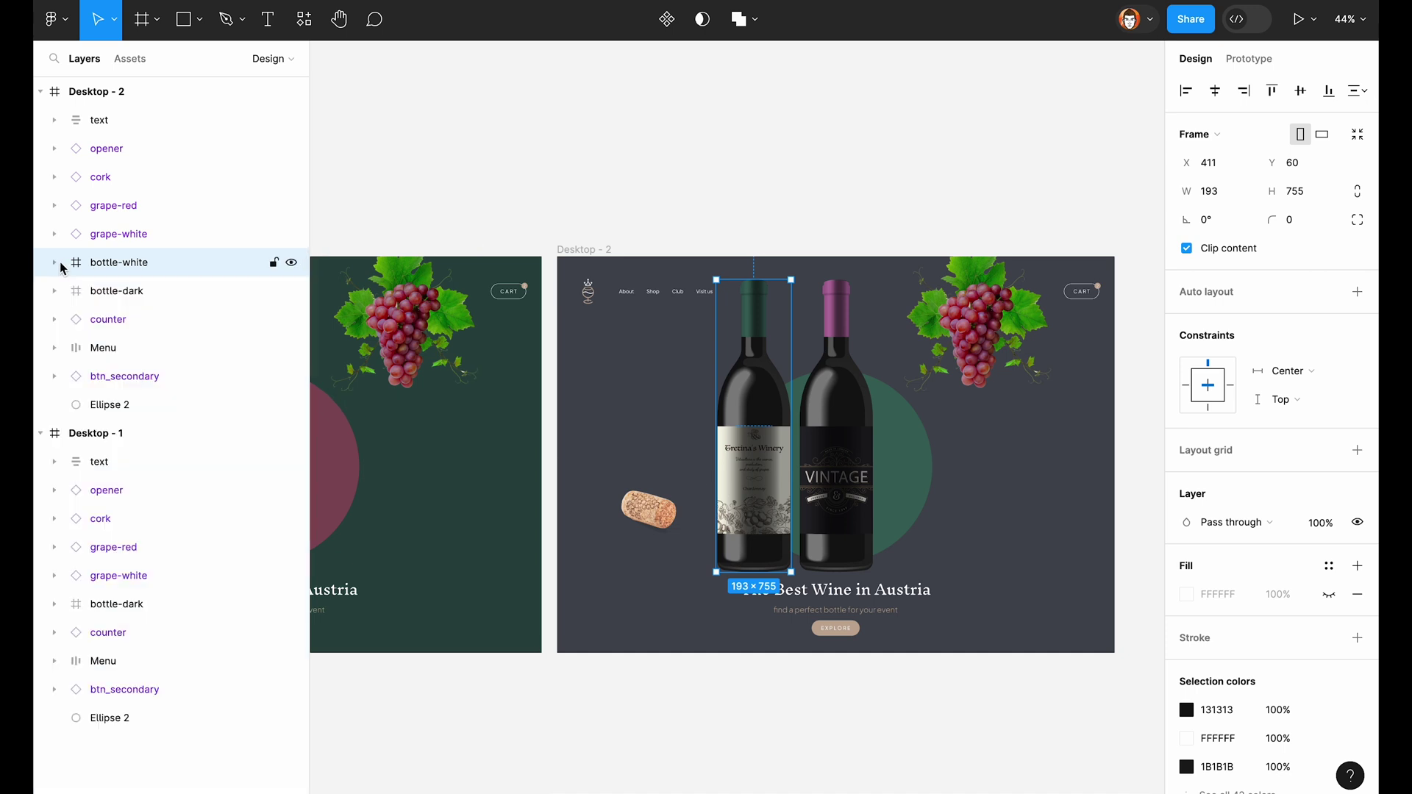
left_click(1214, 90)
left_click(116, 291)
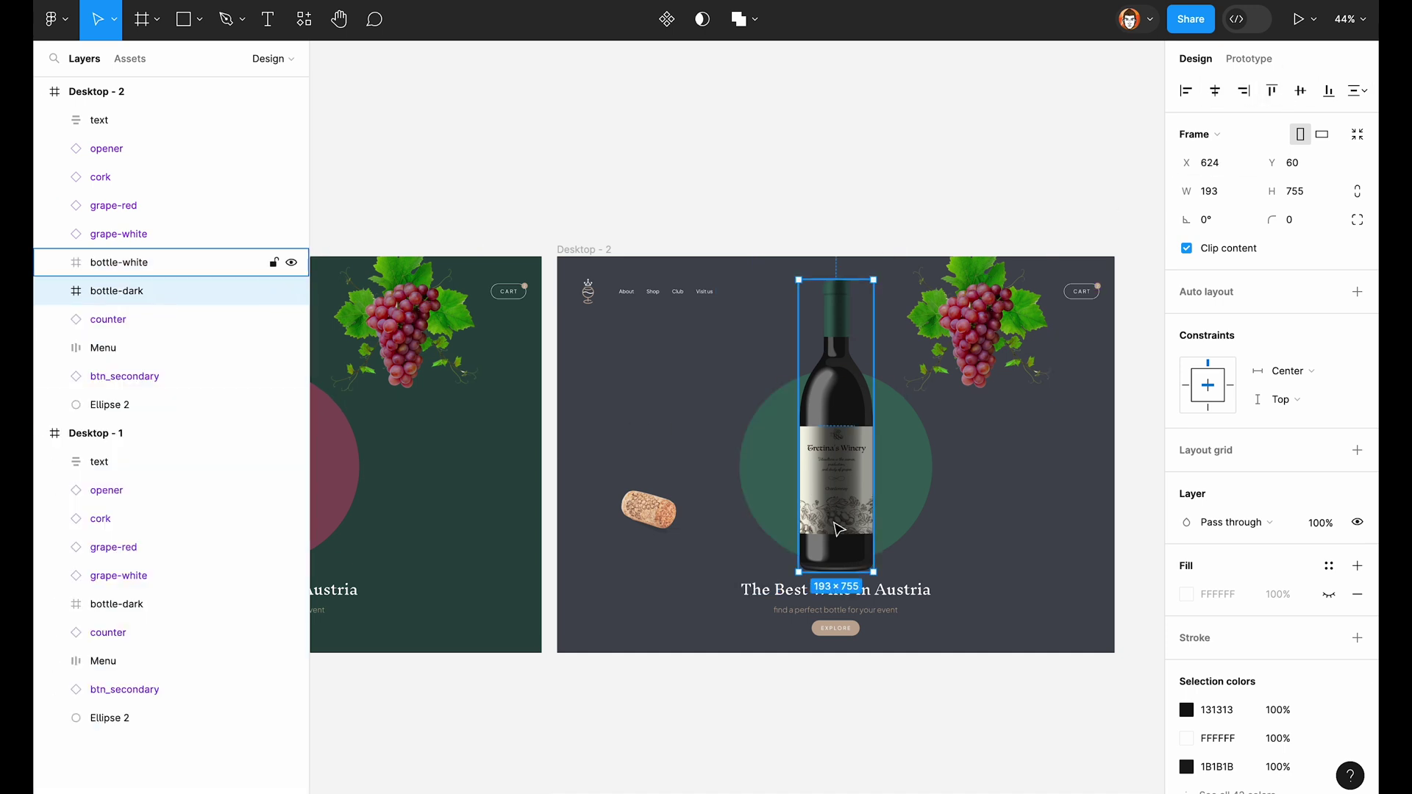
left_click(1185, 90)
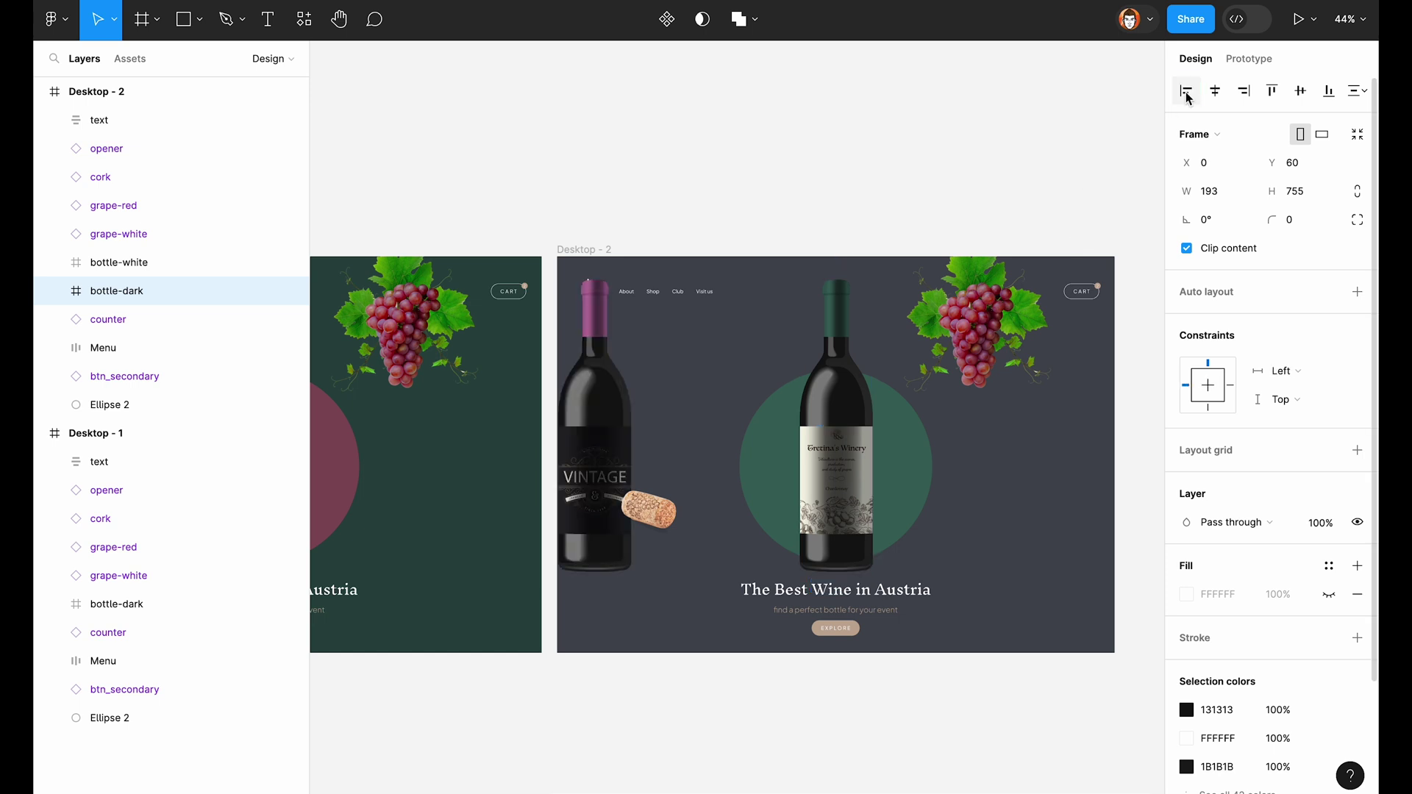
Step: Slide the dark bottle's label left so it shows its back
left_click(56, 293)
left_click(199, 404)
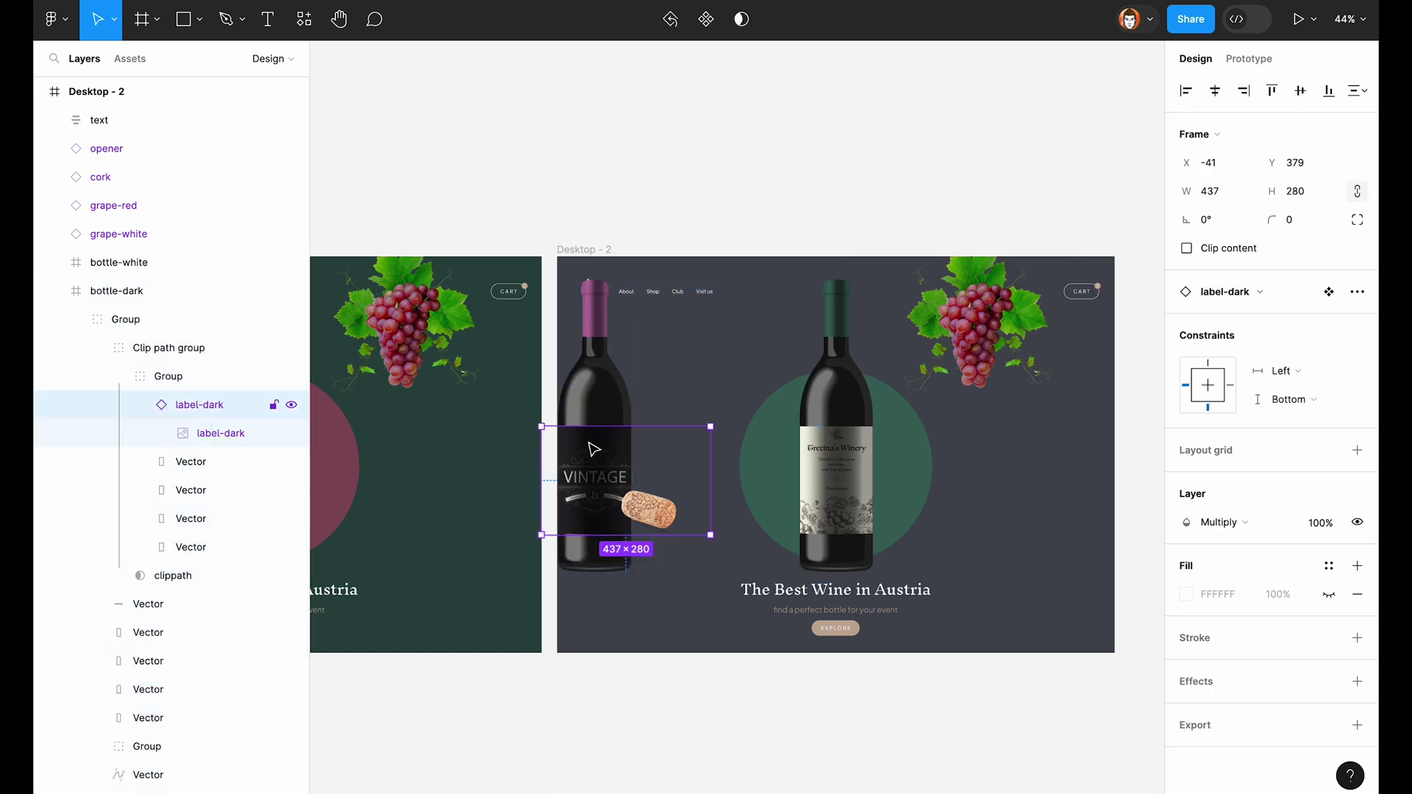
scroll(592, 445, "up", 3)
key("shift+Left")
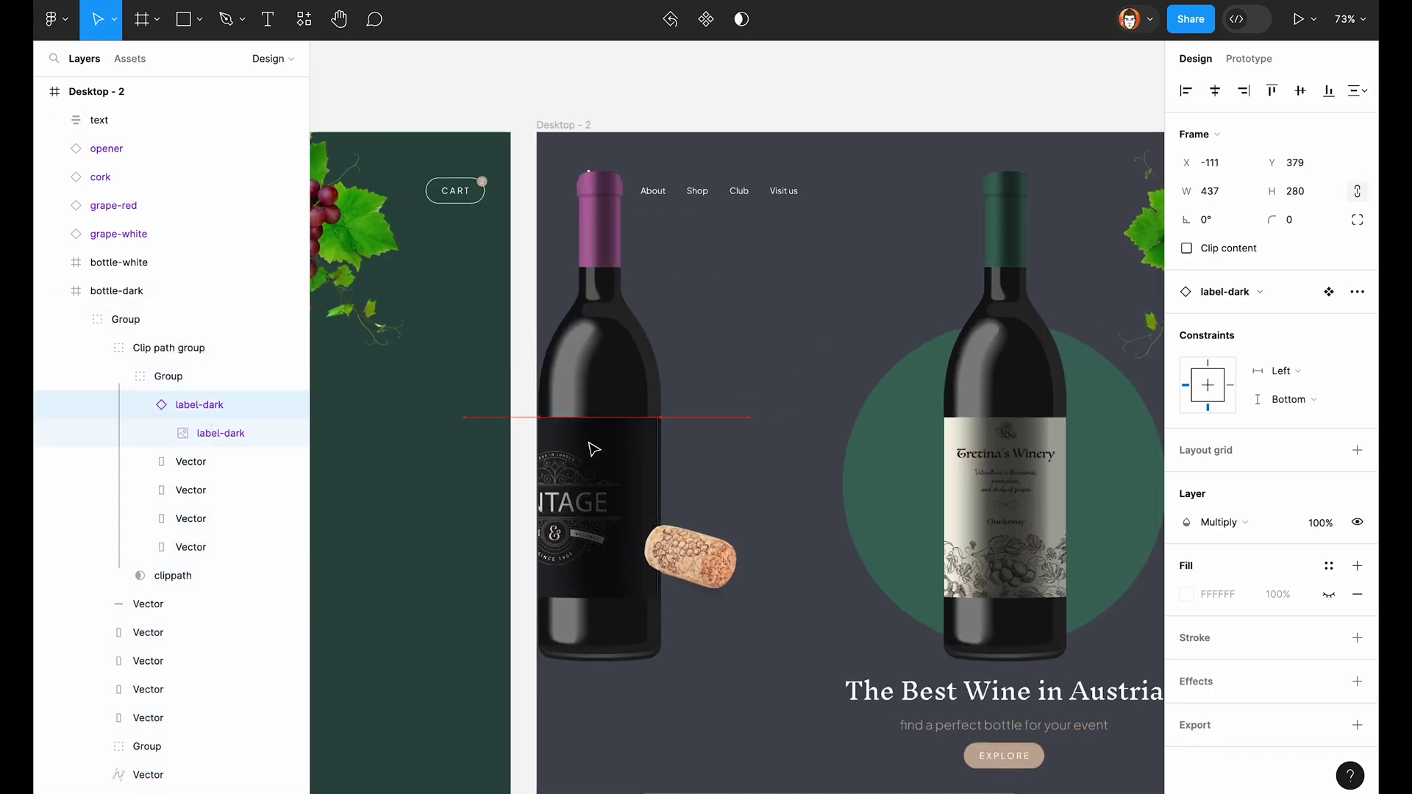
key("shift+Left")
key("shift+Left")
key("shift+Left")
key("shift+Left")
key("shift+Left")
key("shift+Left")
key("shift+Left")
key("shift+Left")
key("shift+Left")
key("shift+Left")
key("shift+Left")
key("shift+Left")
key("shift+Left")
key("shift+Left")
key("shift+Left")
key("shift+Left")
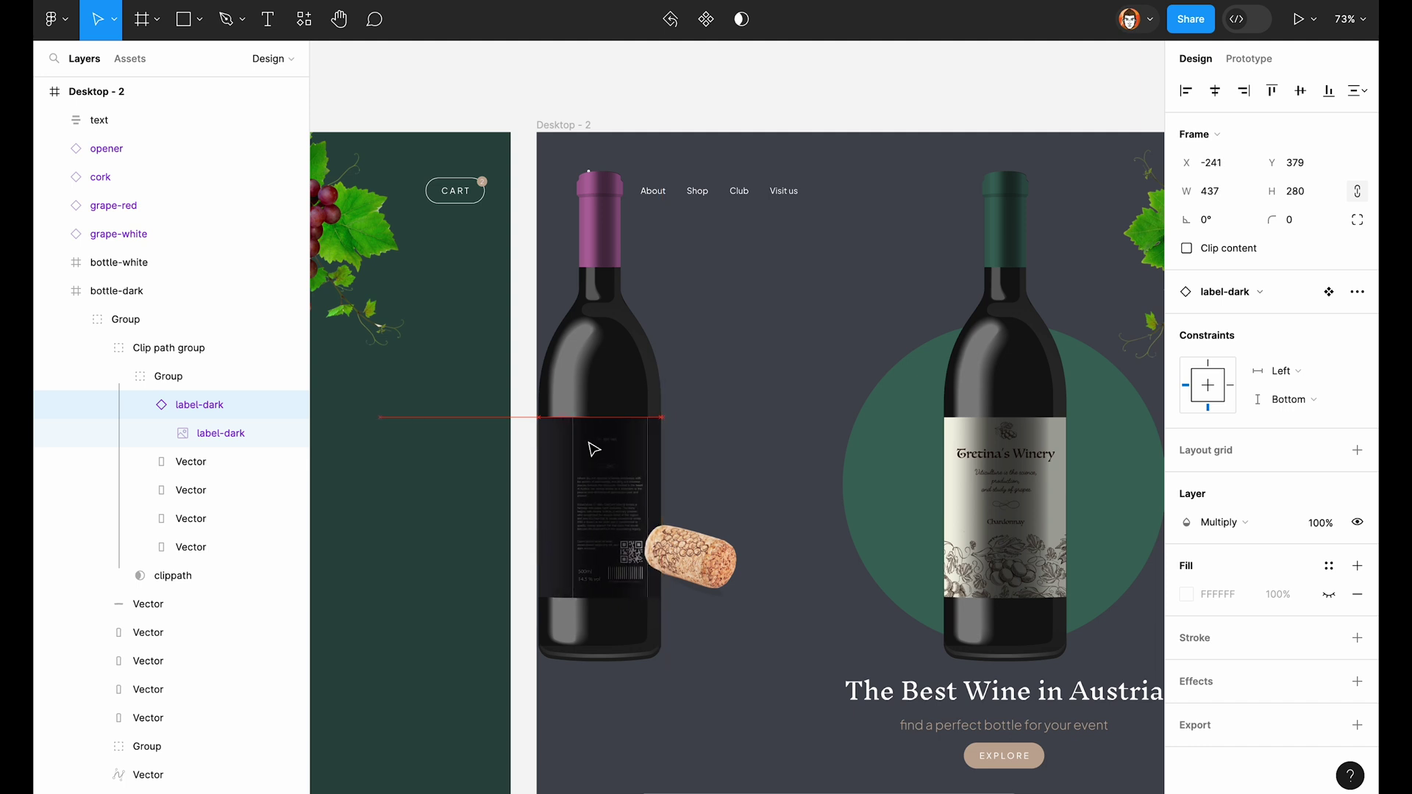
Step: Move bottle-dark left to X -180, out past the frame's edge
left_click(56, 291)
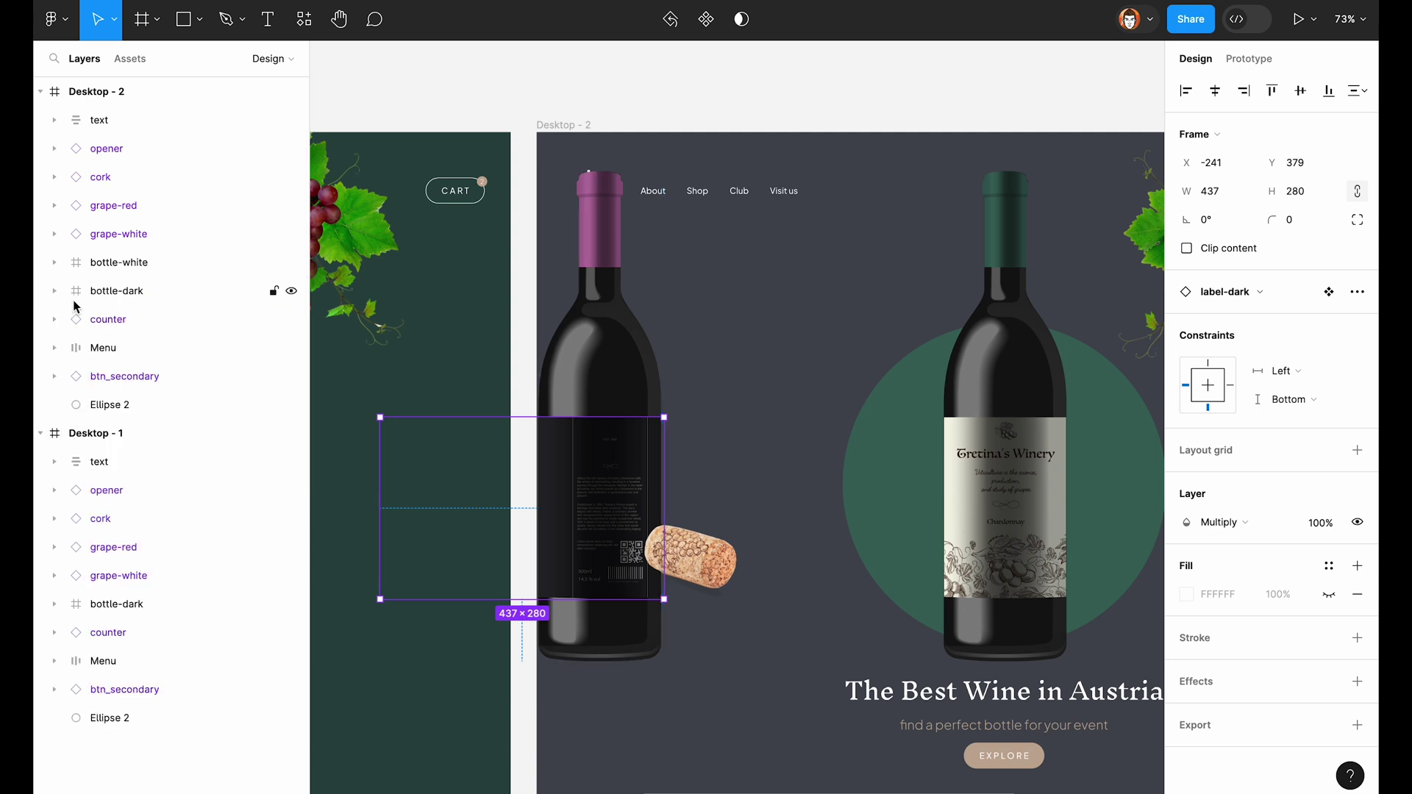
left_click(92, 303)
key("shift+Left")
key("shift+Left")
key("shift+Left")
key("shift+Left")
key("shift+Left")
key("shift+Left")
key("shift+Left")
key("shift+Left")
key("shift+Left")
key("shift+Left")
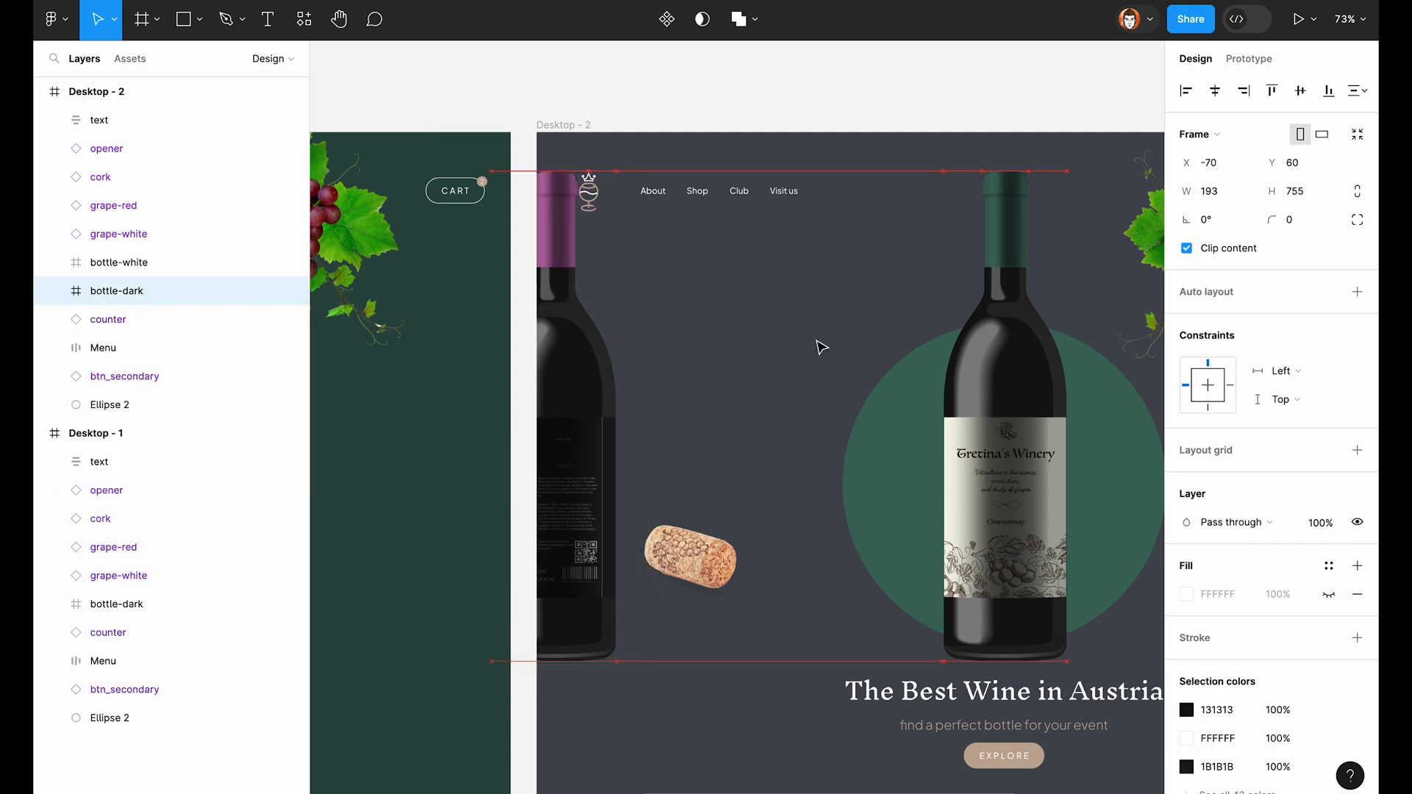
key("shift+Left")
key("shift+Left")
key("shift+Left")
key("shift+Left")
key("shift+Left")
key("shift+Left")
key("shift+Left")
key("shift+Left")
key("shift+Left")
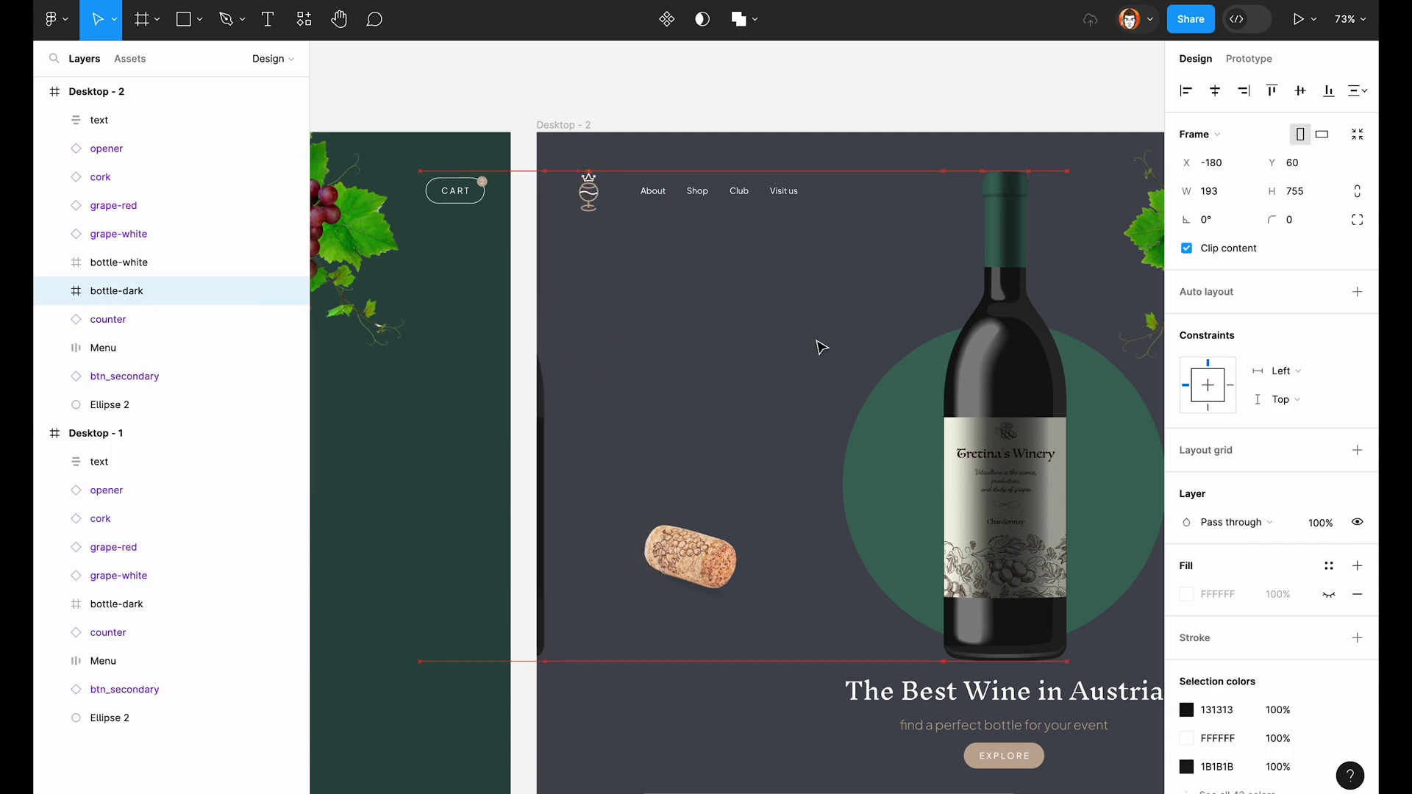
Step: Copy the white-label bottle into Desktop - 1
scroll(822, 347, "down", 5)
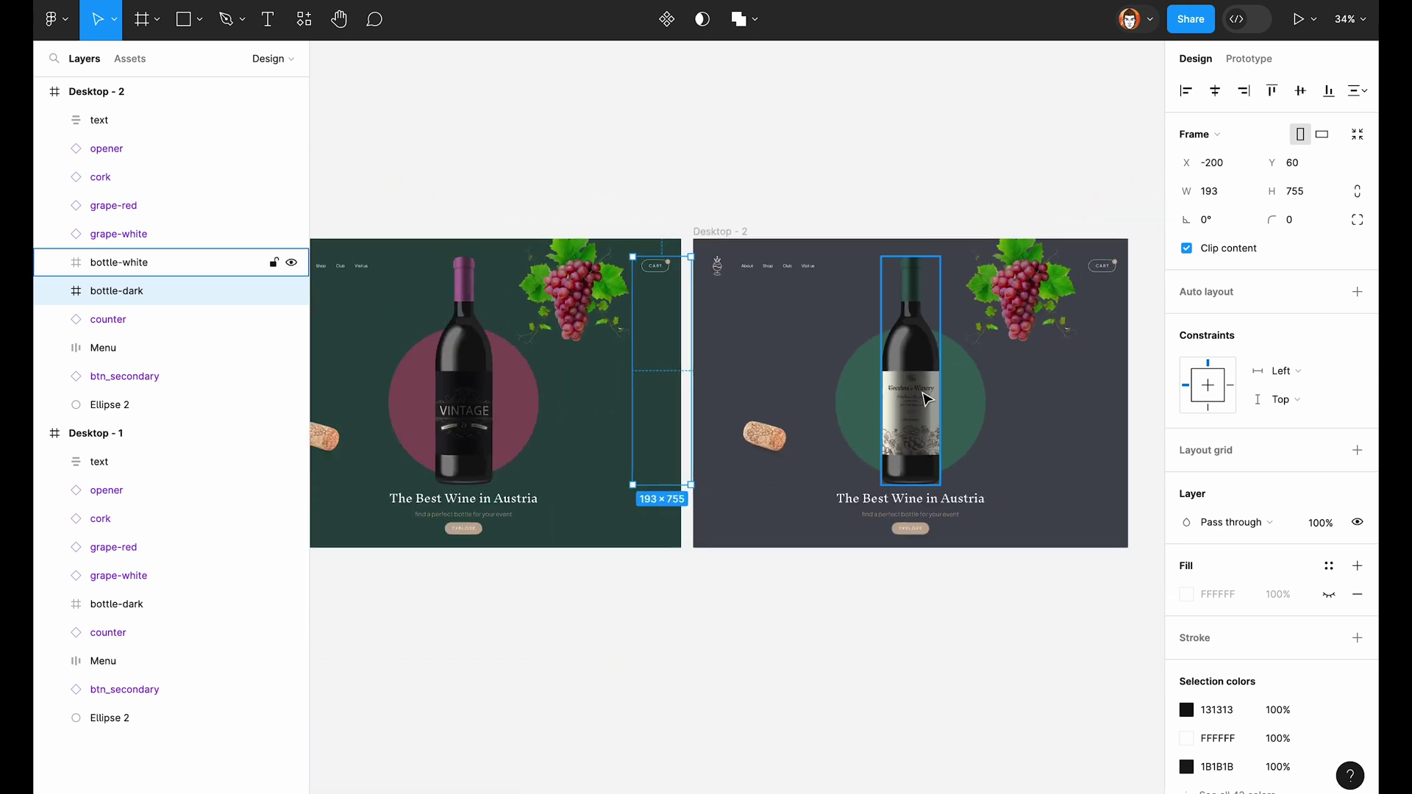
left_click(118, 263)
key("ctrl+c")
scroll(452, 221, "left", 4)
left_click(412, 229)
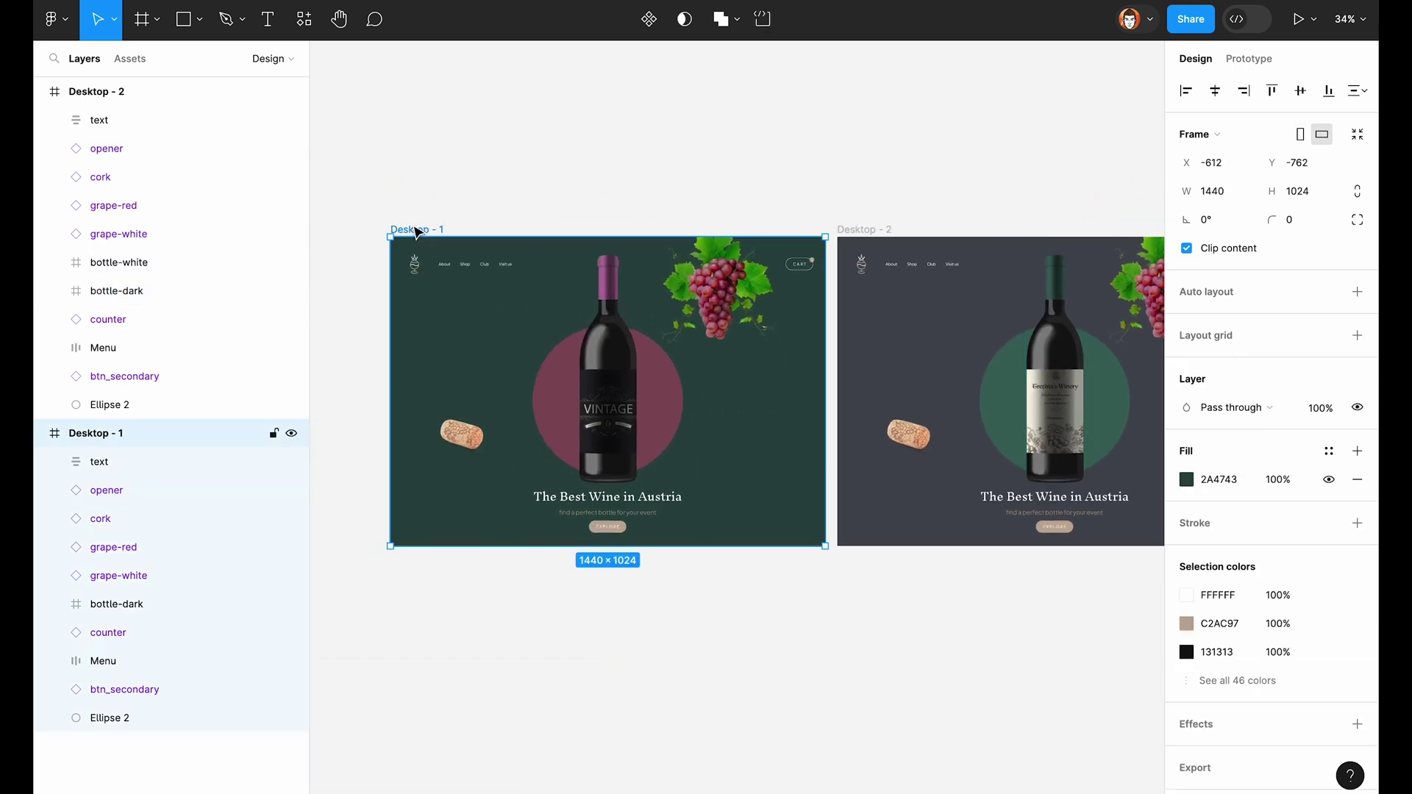
key("ctrl+v")
scroll(662, 404, "up", 5)
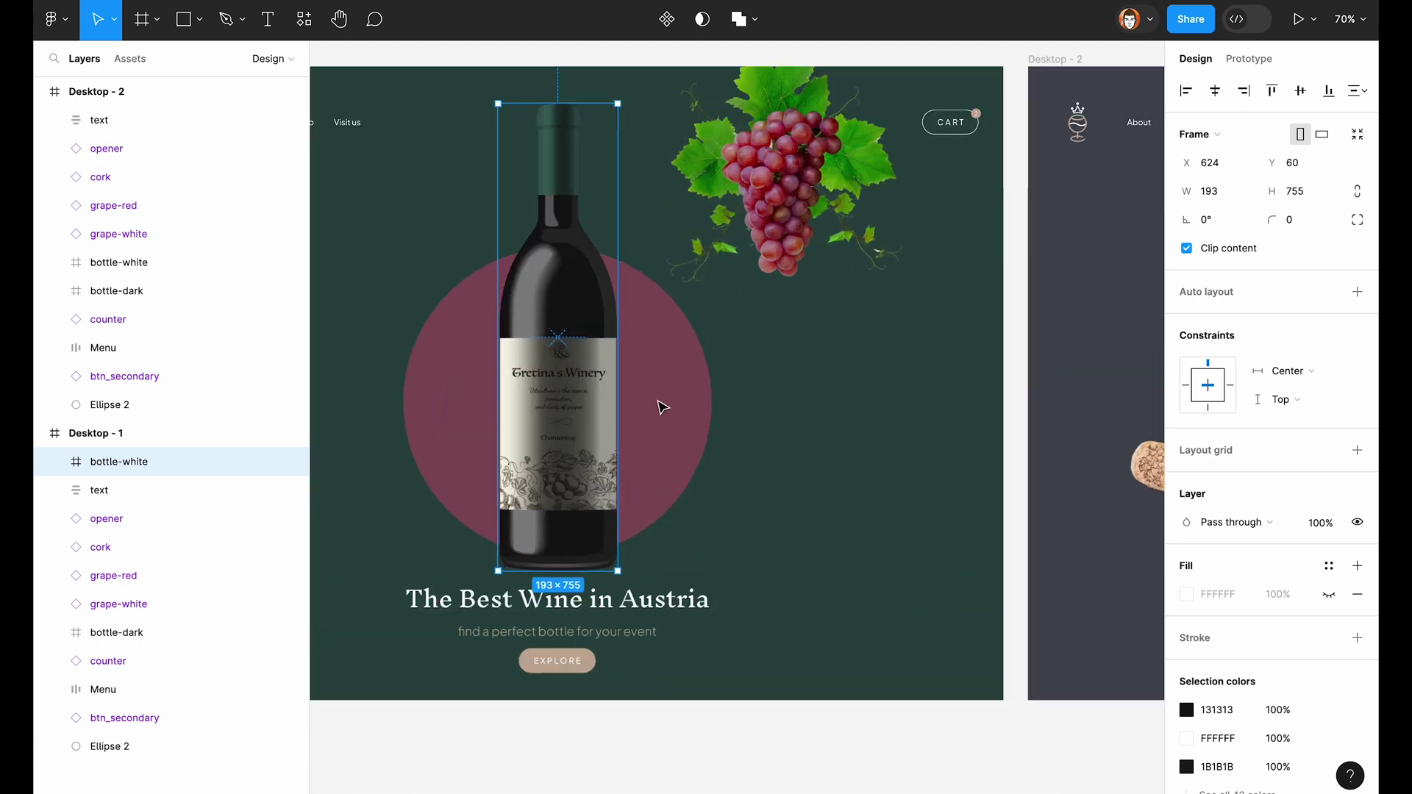
Step: Slide the pasted bottle's light label right to show its back
left_click(53, 461)
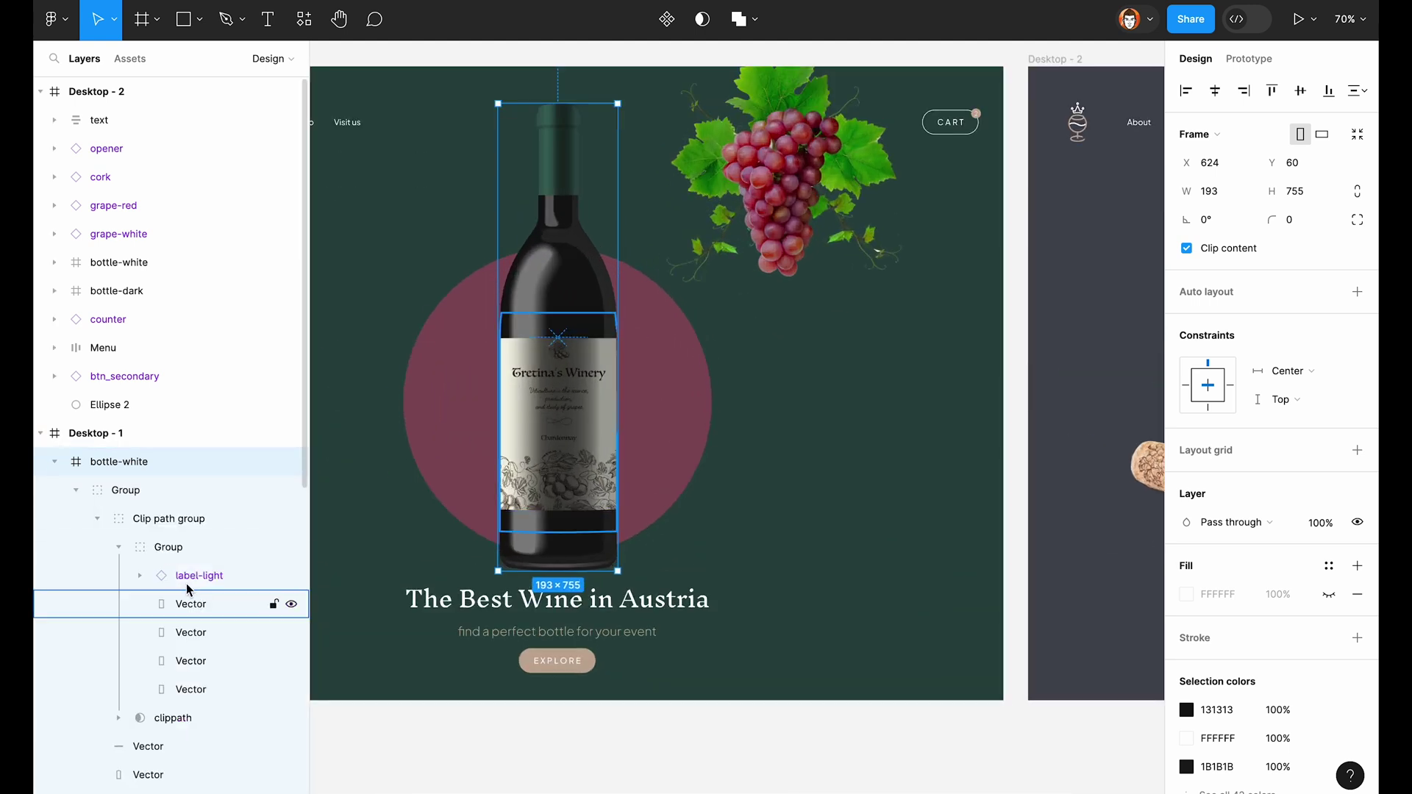
left_click(185, 576)
key("shift+Right")
key("shift+Right")
key("shift+Right")
key("shift+Right")
key("shift+Right")
key("shift+Right")
key("shift+Right")
key("shift+Right")
key("shift+Right")
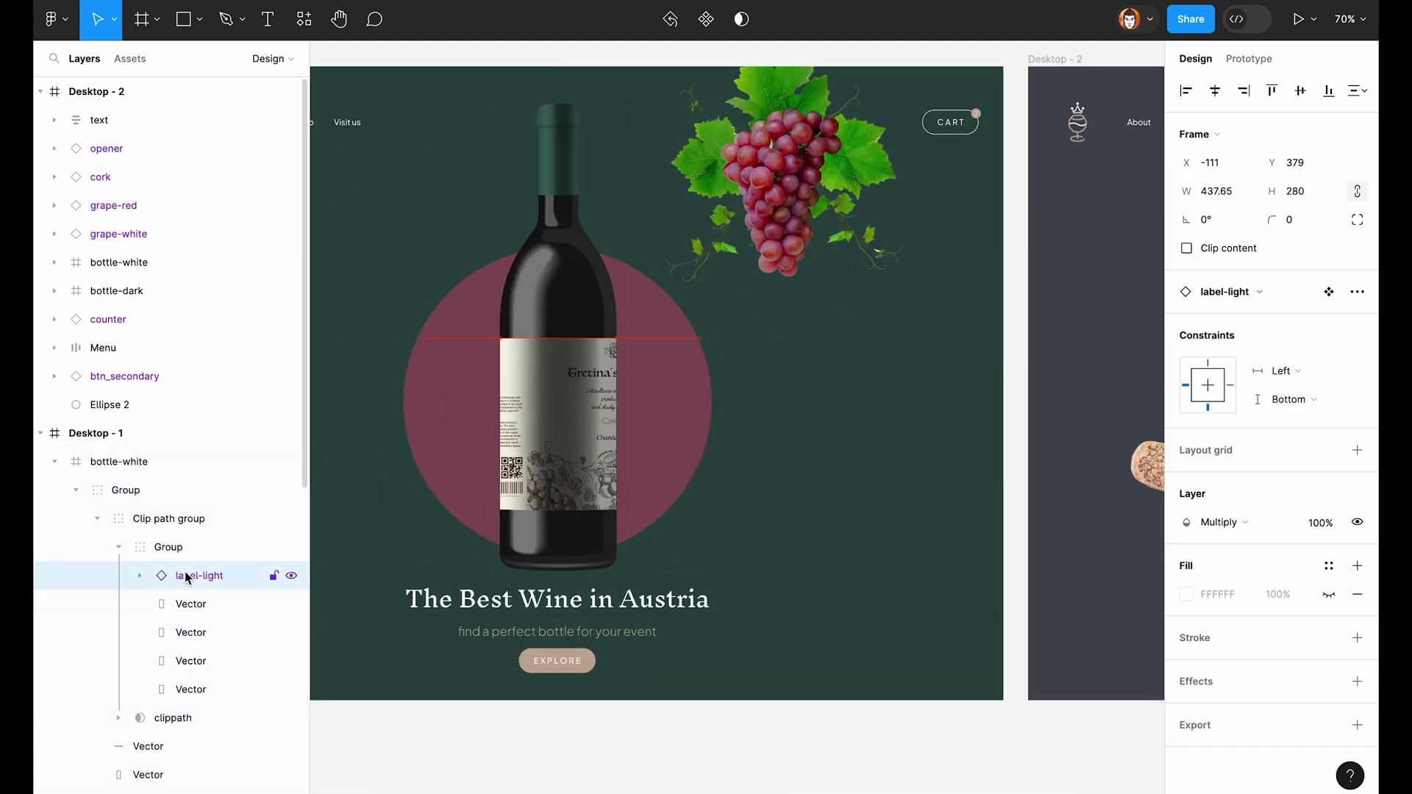
key("shift+Right")
key("shift+Right")
key("shift+Right")
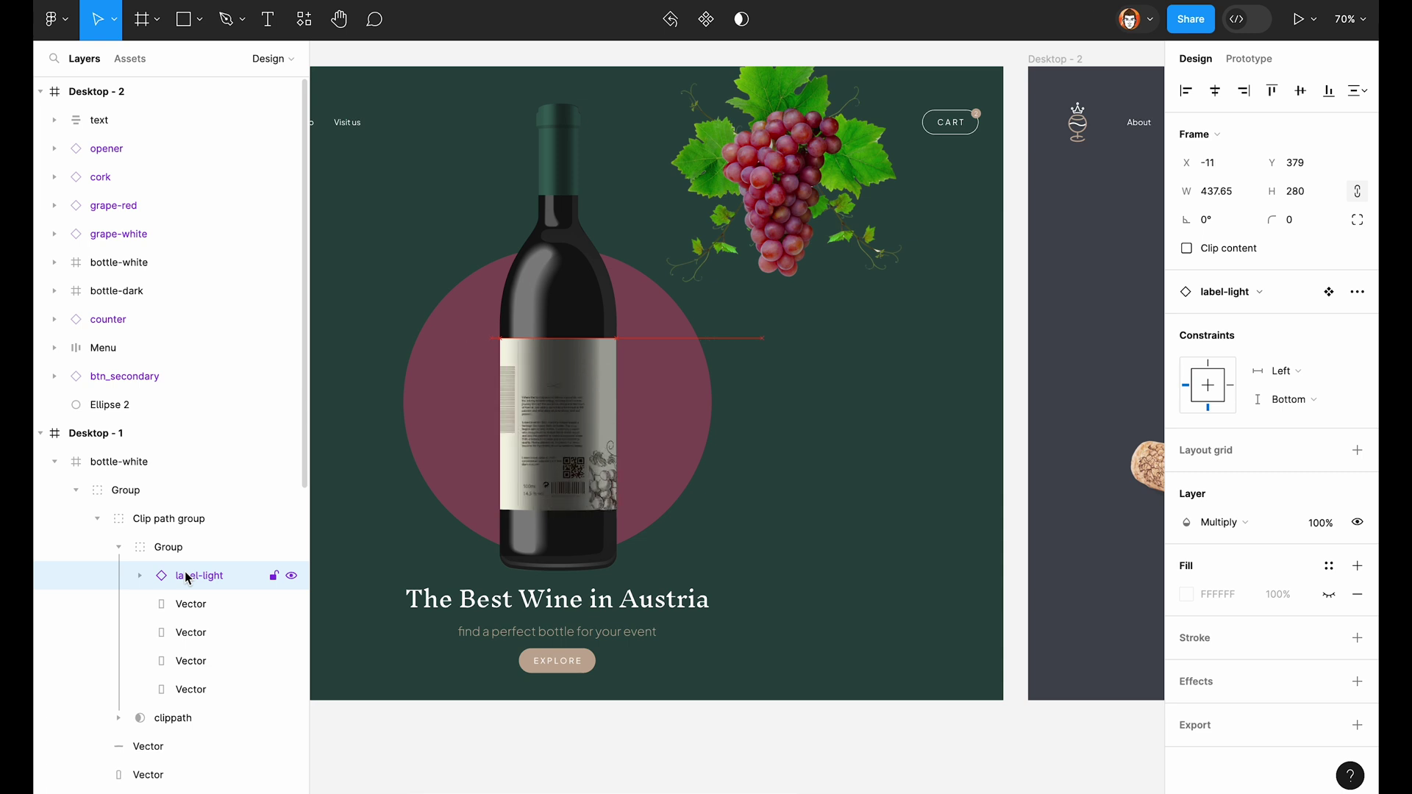
key("shift+Right")
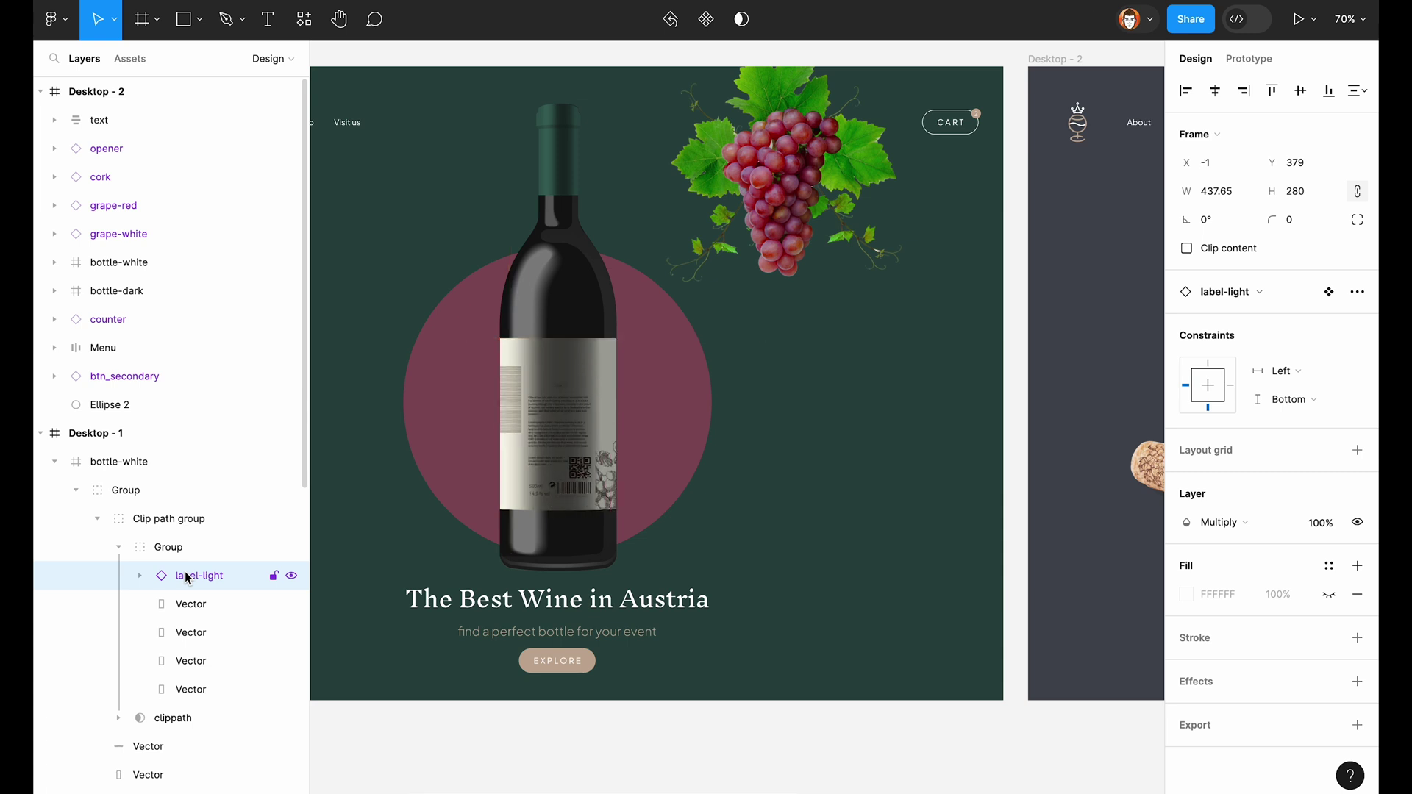
Step: Right-align bottle-white and push it past the right edge to X 1437
left_click(54, 461)
left_click(73, 461)
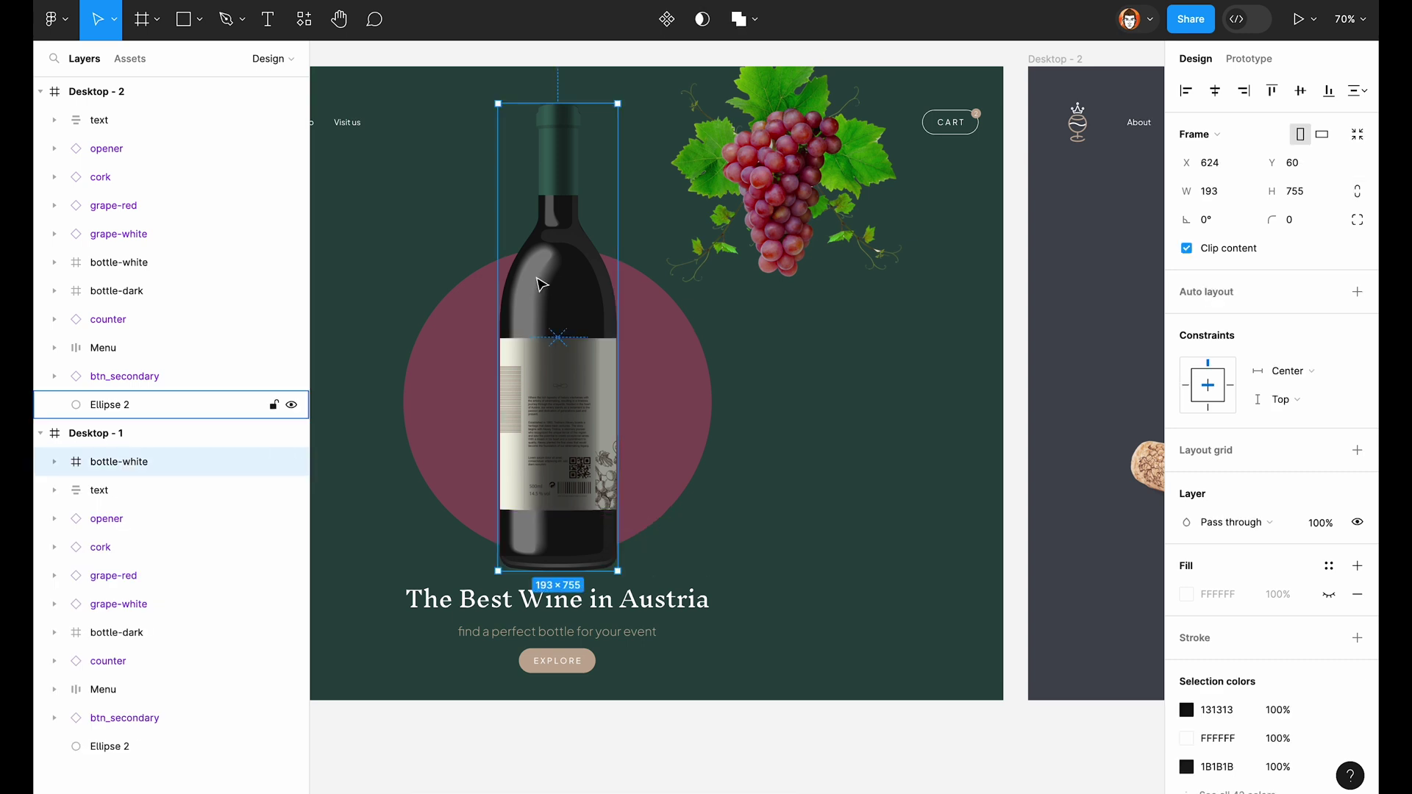
left_click(1242, 91)
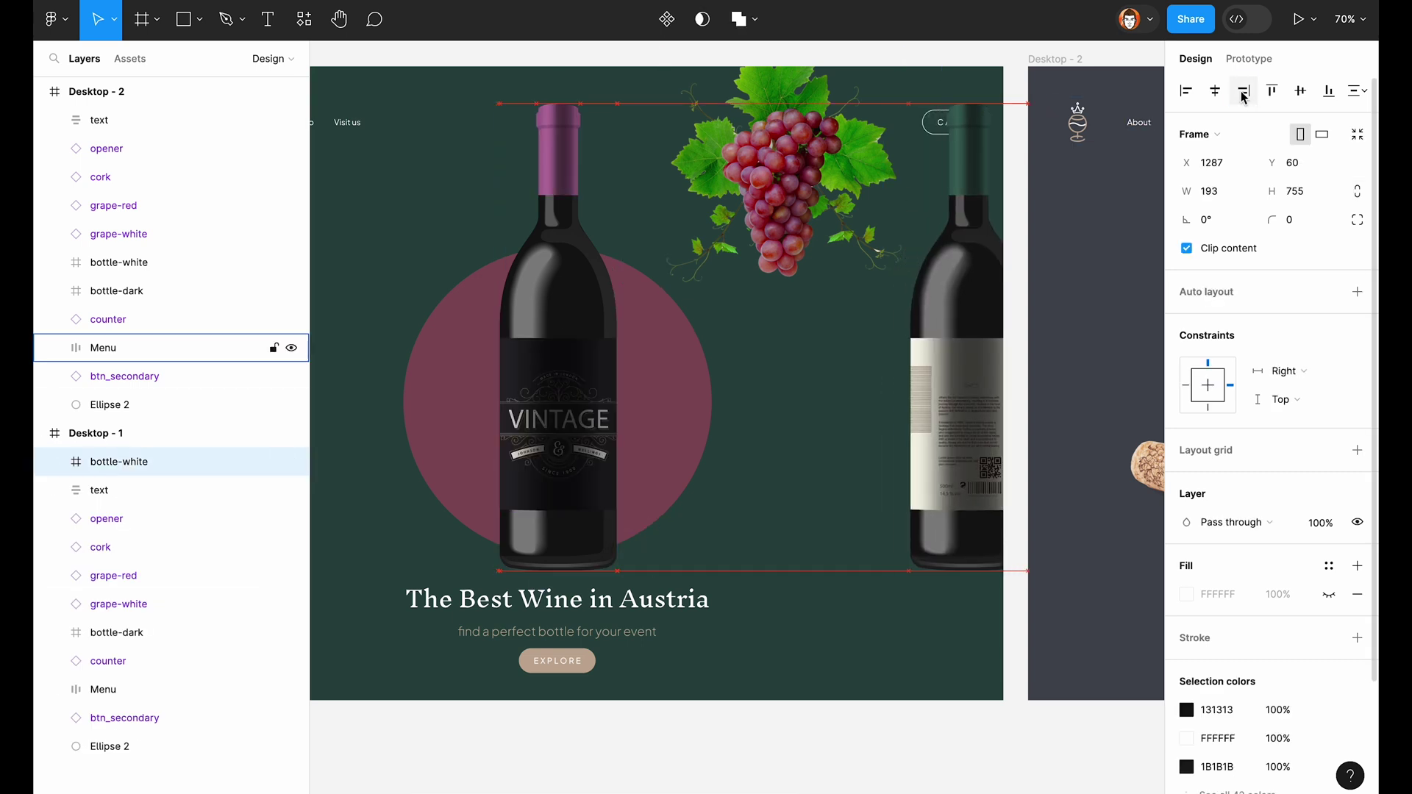
key("shift+Right")
key("shift+Right")
key("shift+Right")
key("shift+Right")
key("shift+Right")
key("shift+Right")
key("shift+Right")
key("shift+Right")
key("shift+Right")
key("shift+Right")
key("shift+Right")
key("shift+Right")
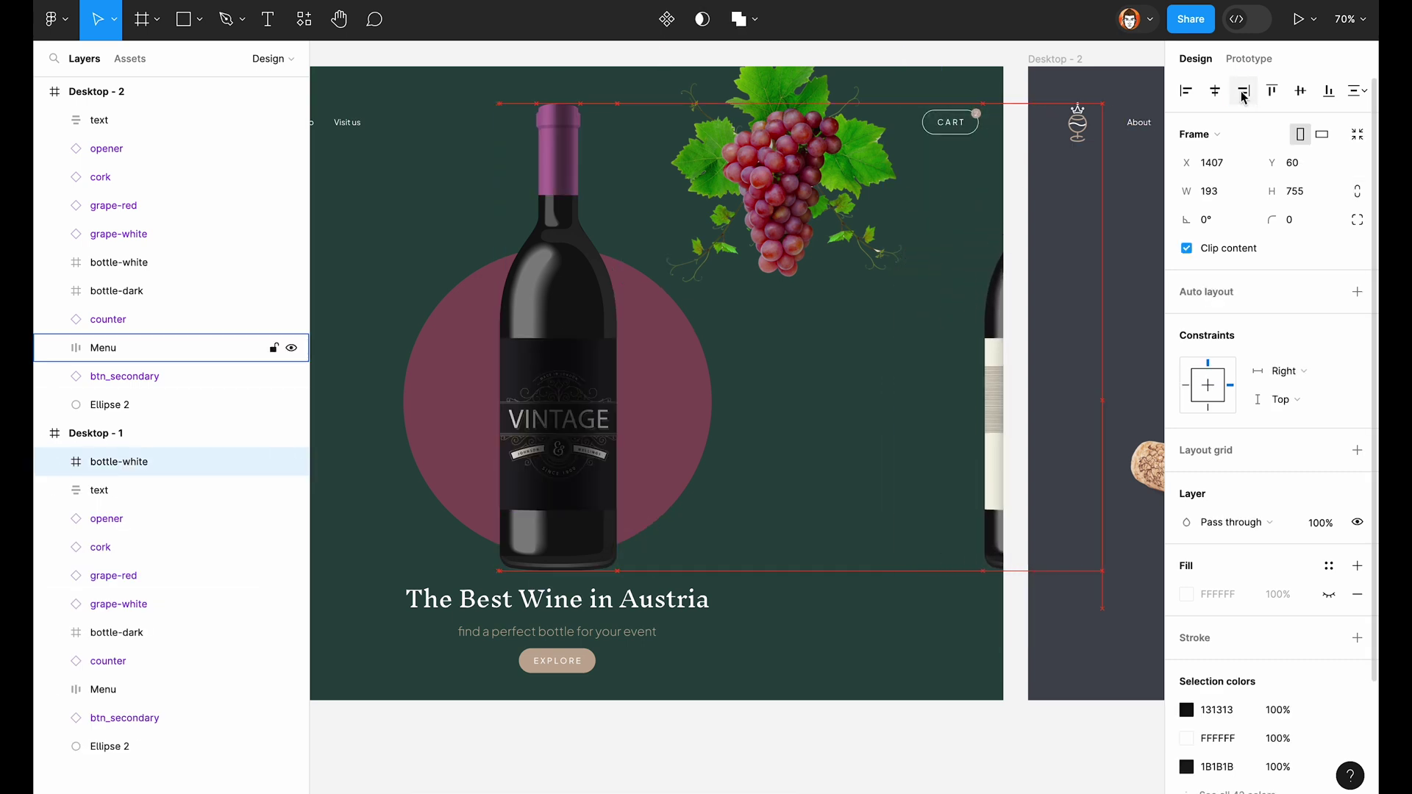
scroll(1047, 448, "right", 5)
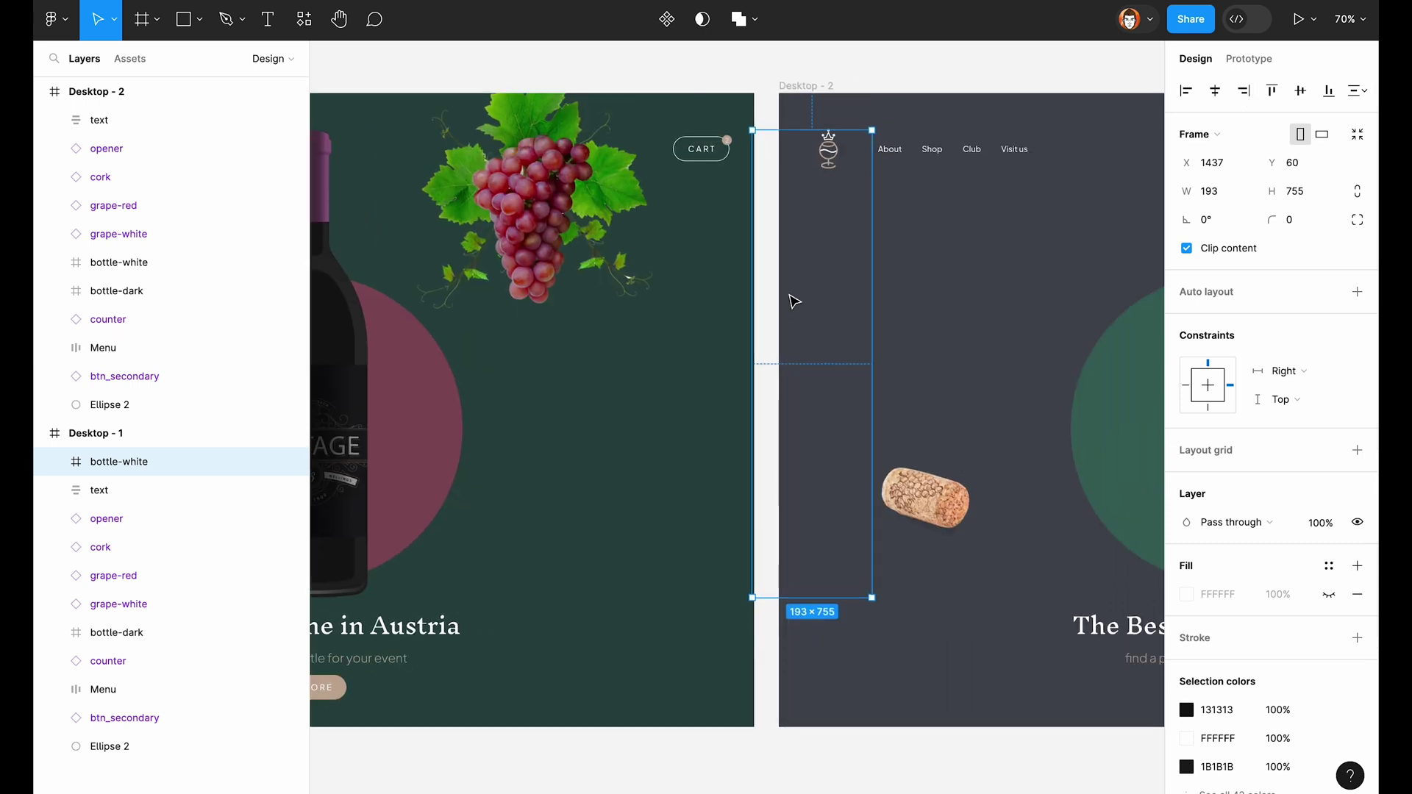
Step: Push the red grapes up out of Desktop - 2 and bring the green grapes down in
scroll(790, 300, "down", 5)
left_click(1016, 272)
scroll(1015, 272, "right", 3)
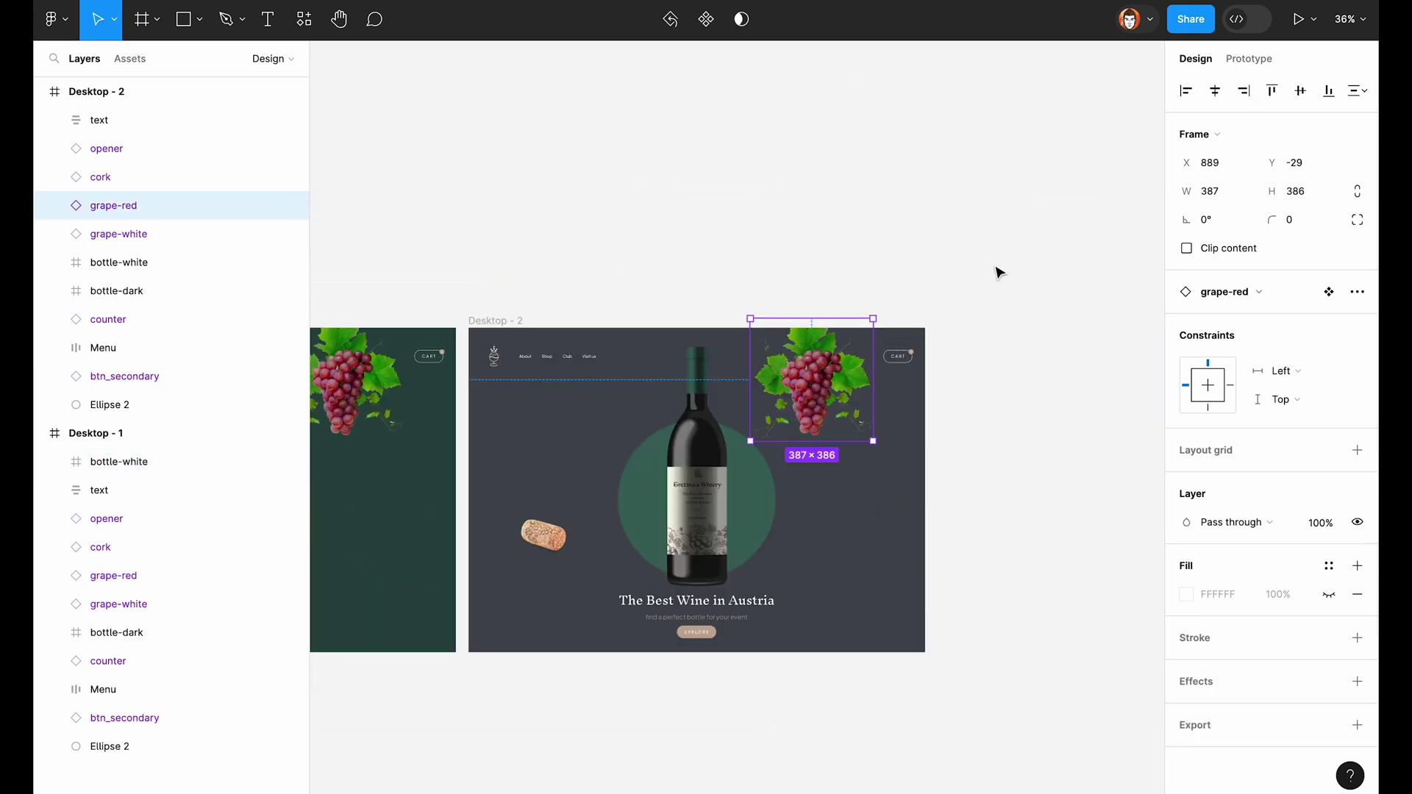
key("shift+Up")
key("shift+Up")
key("shift+Up")
key("shift+Up")
key("shift+Up")
key("shift+Up")
key("shift+Up")
key("shift+Up")
key("shift+Up")
key("shift+Up")
key("shift+Up")
key("shift+Up")
key("shift+Up")
key("shift+Up")
key("shift+Up")
key("shift+Up")
key("shift+Up")
key("shift+Up")
key("shift+Up")
key("shift+Up")
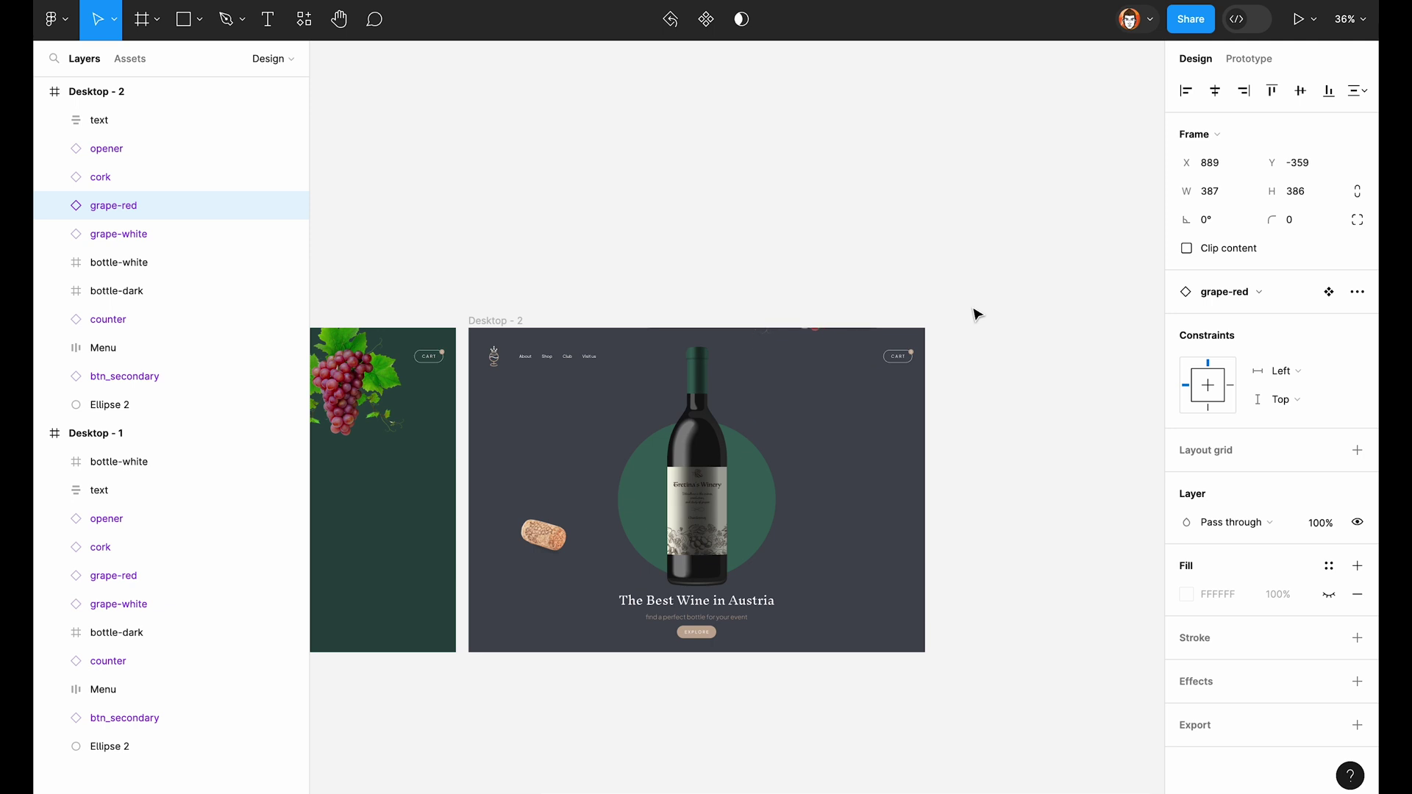
left_click(136, 237)
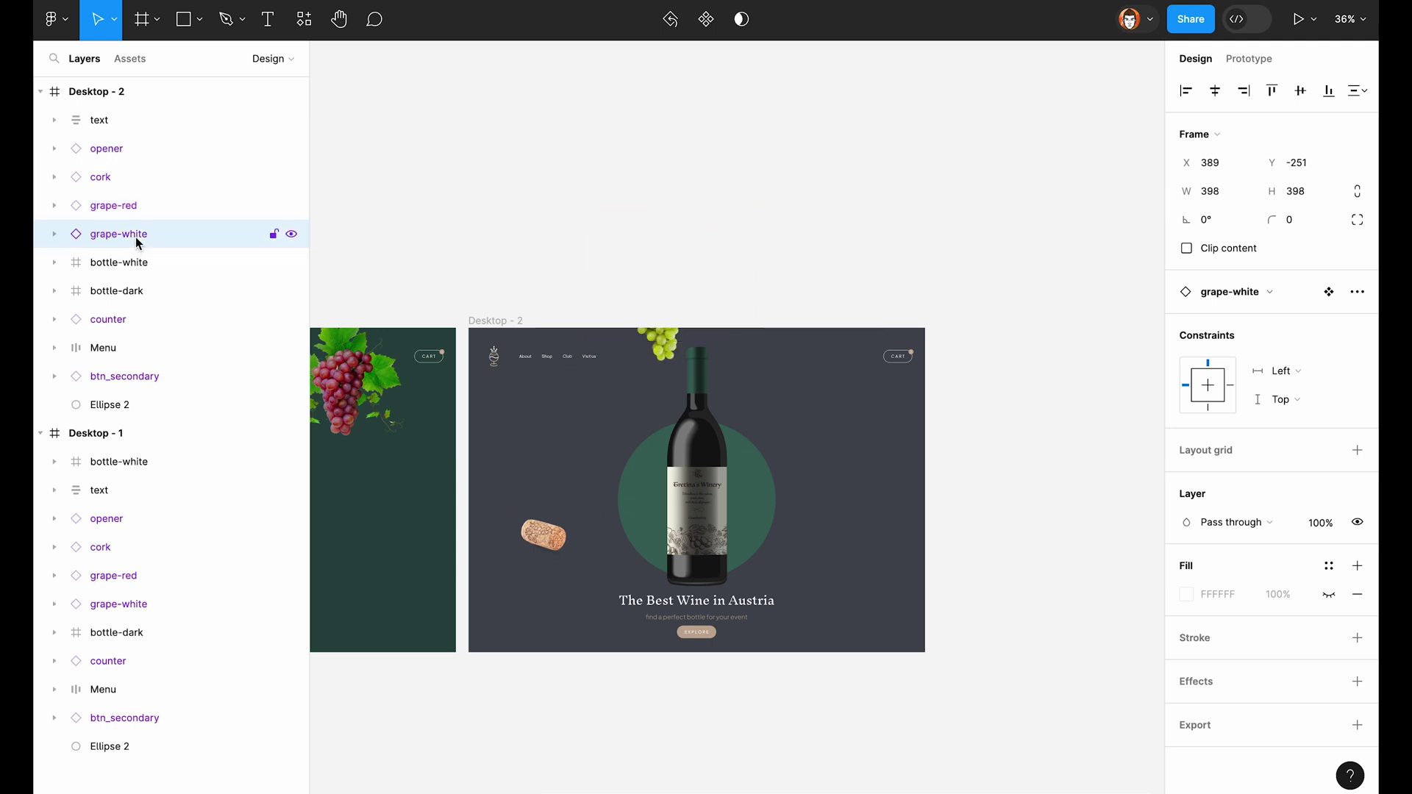
key("shift+Down")
key("shift+Down")
key("shift+Down")
key("shift+Down")
key("shift+Down")
key("shift+Down")
scroll(664, 367, "up", 5)
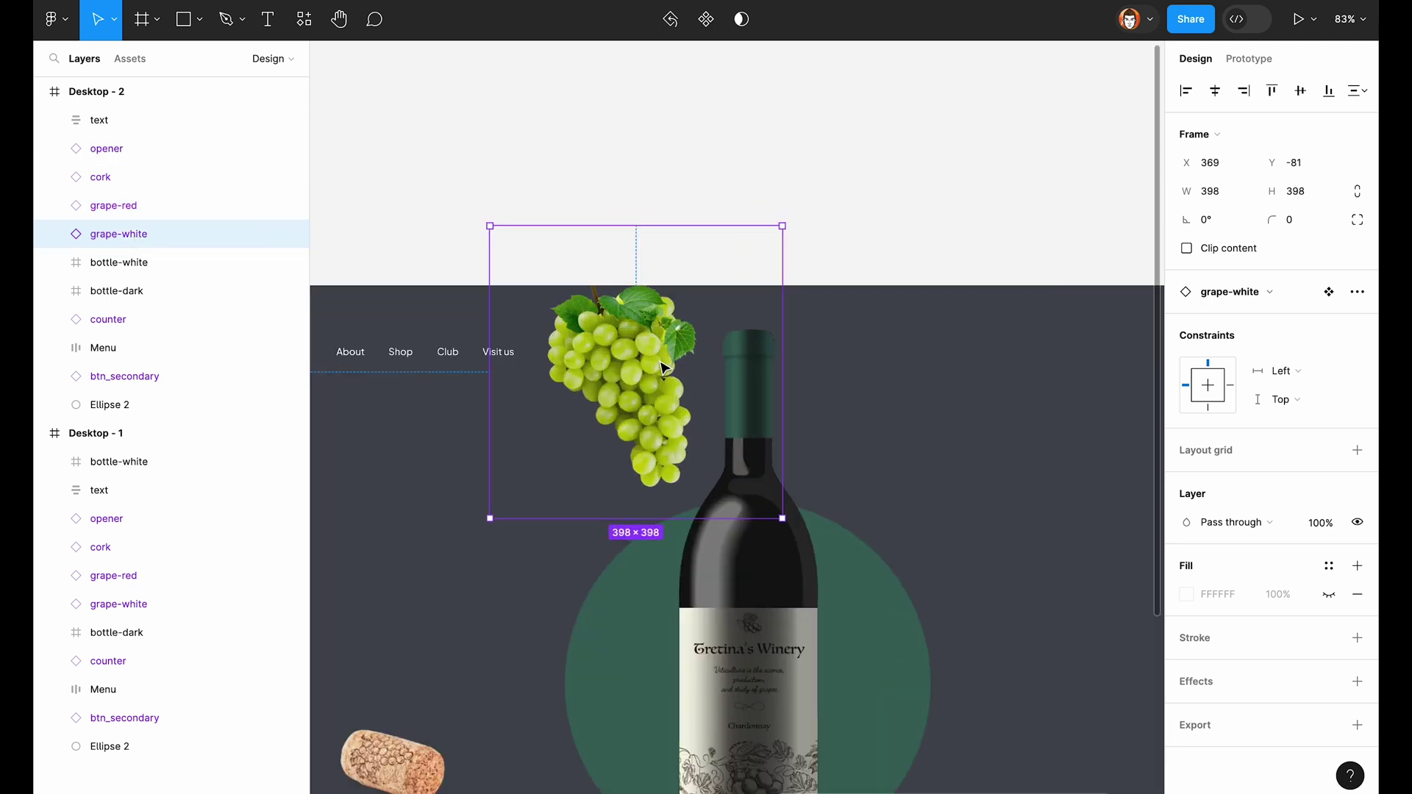
key("Left")
key("Left")
key("Left")
key("Left")
scroll(663, 367, "down", 3)
Step: Tilt the cork and move it left out of the frame
left_click(586, 383)
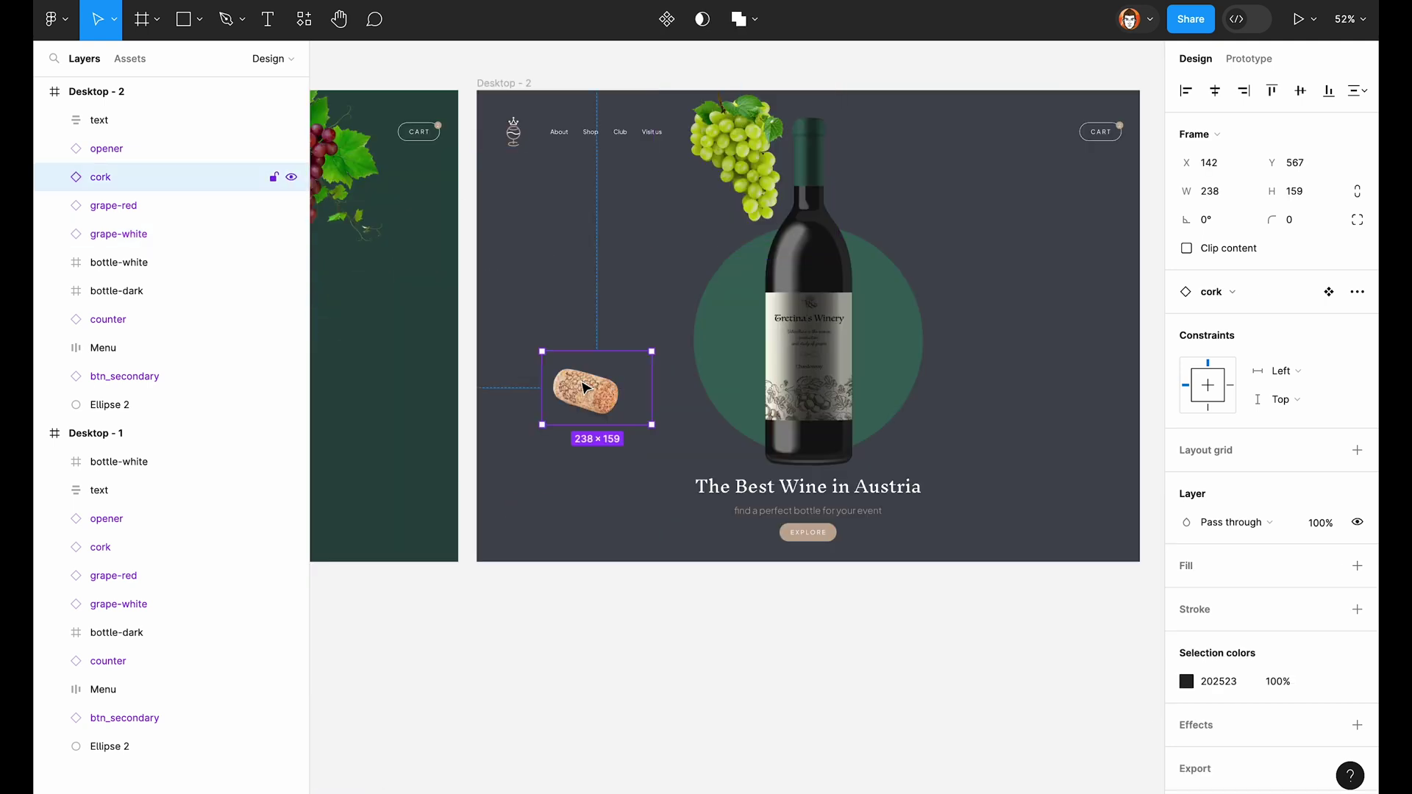
scroll(586, 383, "left", 6)
scroll(586, 383, "right", 2)
left_click_drag(977, 450, 994, 389)
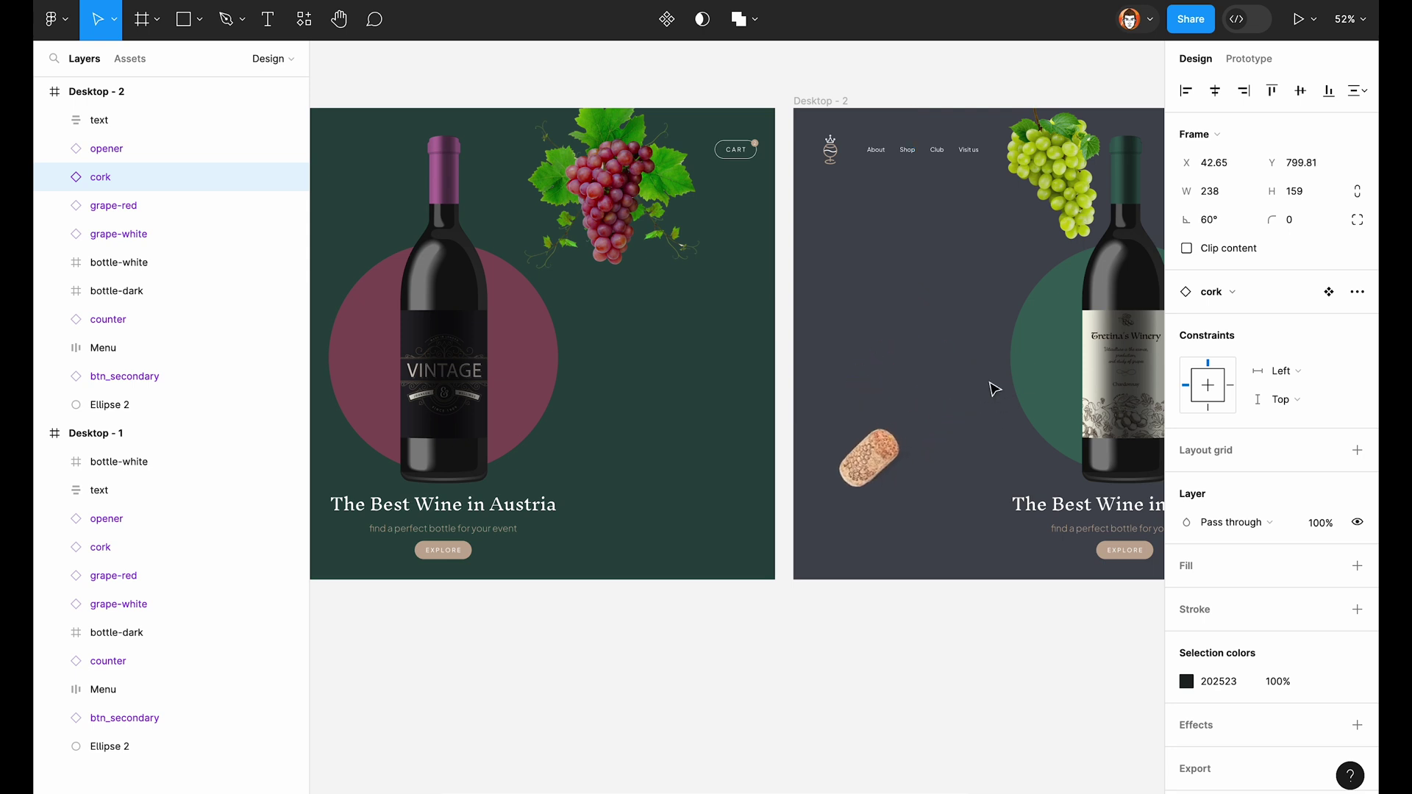
key("shift+Left")
key("shift+Left")
key("shift+Left")
key("shift+Left")
key("shift+Left")
key("shift+Left")
key("shift+Left")
key("shift+Left")
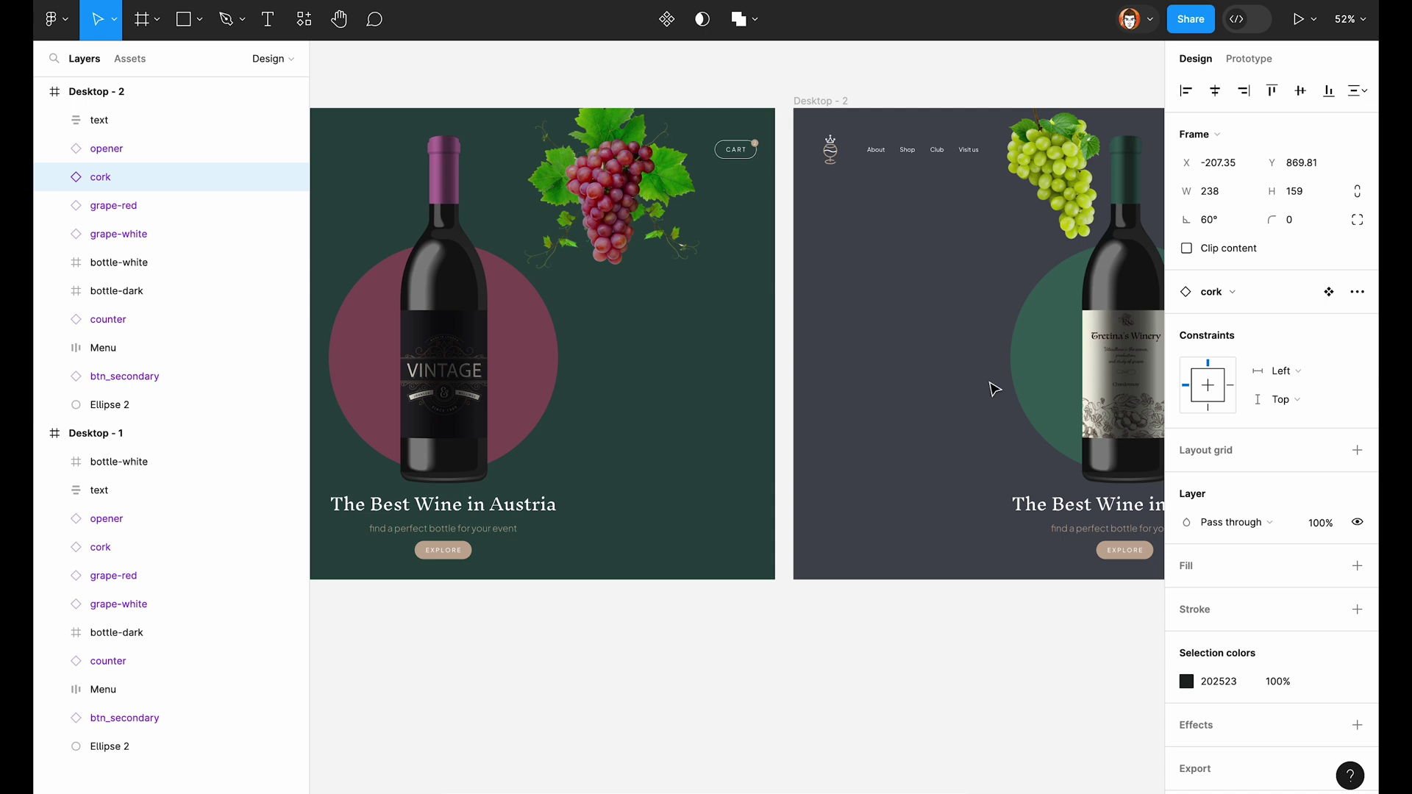
Step: Slide the corkscrew opener into the frame and rotate it to -75°
scroll(970, 384, "right", 6)
left_click(137, 150)
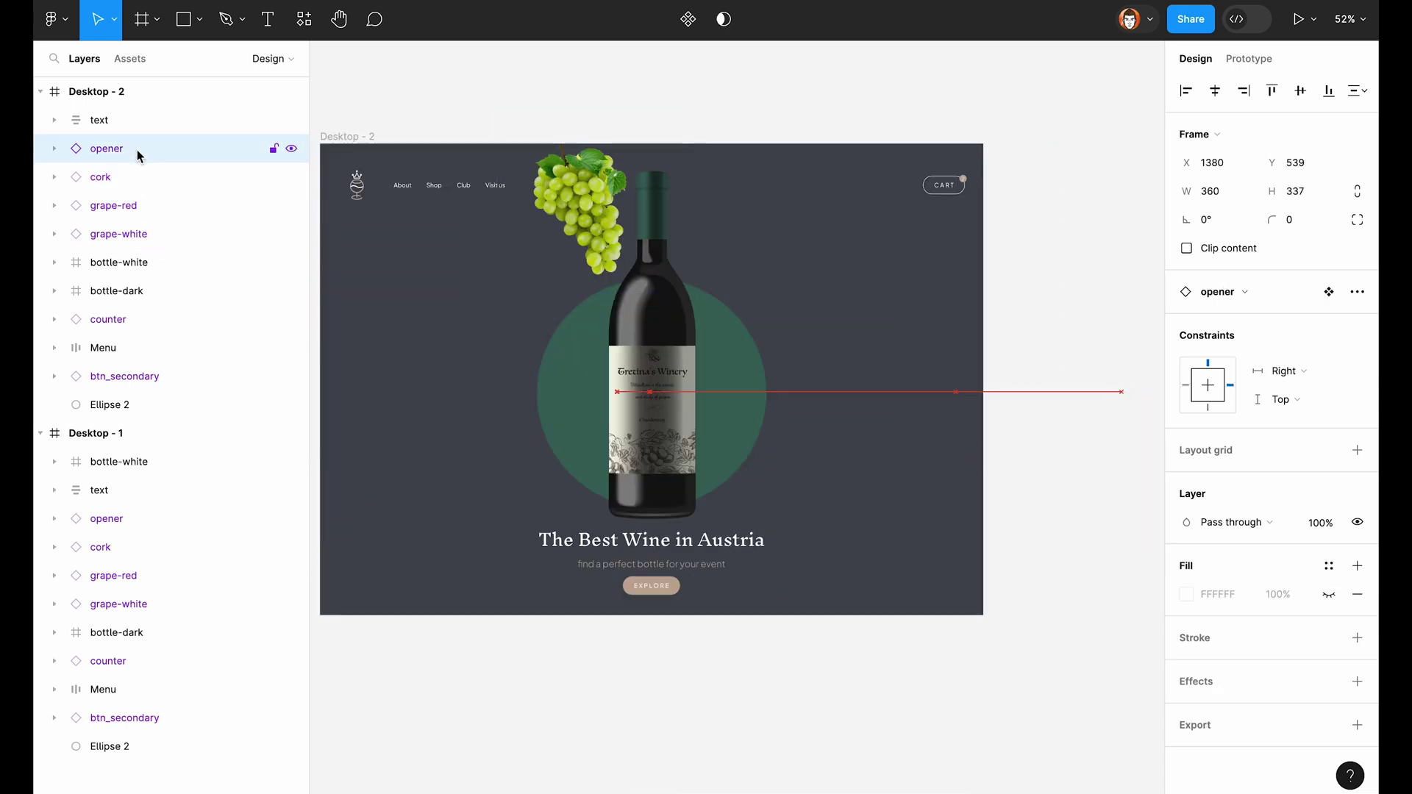
key("shift+Left")
key("shift+Left")
key("shift+Left")
key("shift+Left")
key("shift+Left")
key("shift+Left")
key("shift+Left")
key("shift+Left")
key("shift+Left")
key("shift+Left")
key("shift+Left")
key("shift+Left")
key("shift+Left")
key("shift+Left")
key("shift+Left")
key("shift+Left")
key("shift+Left")
key("shift+Left")
key("shift+Left")
key("shift+Left")
key("shift+Up")
key("shift+Up")
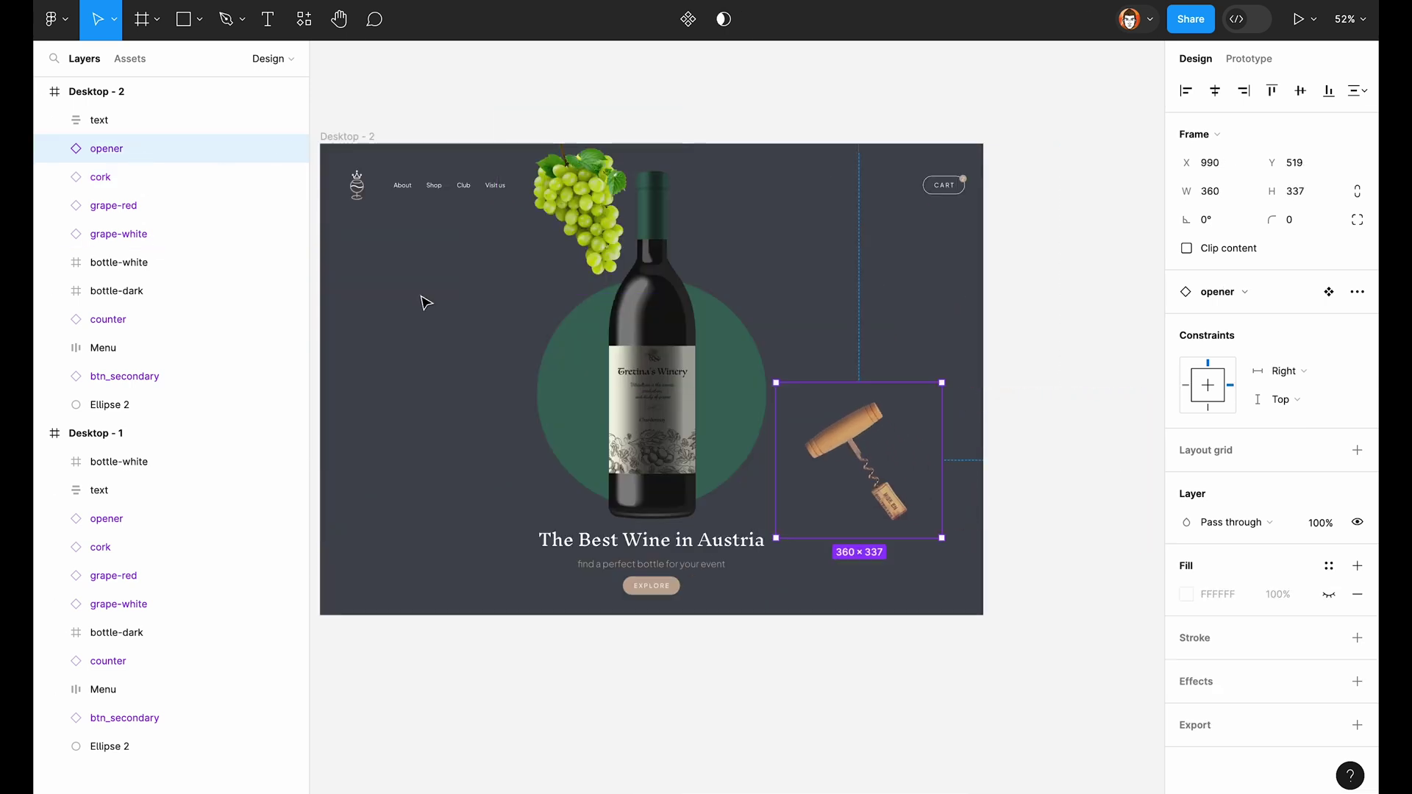
left_click_drag(947, 539, 816, 586)
left_click(836, 664)
scroll(836, 664, "left", 1)
scroll(837, 667, "left", 10)
scroll(837, 667, "up", 1)
scroll(837, 667, "right", 6)
Step: Place the btn-left component vertically centred near Desktop - 2's left edge
left_click(136, 61)
left_click_drag(171, 231, 588, 360)
left_click_drag(704, 450, 682, 447)
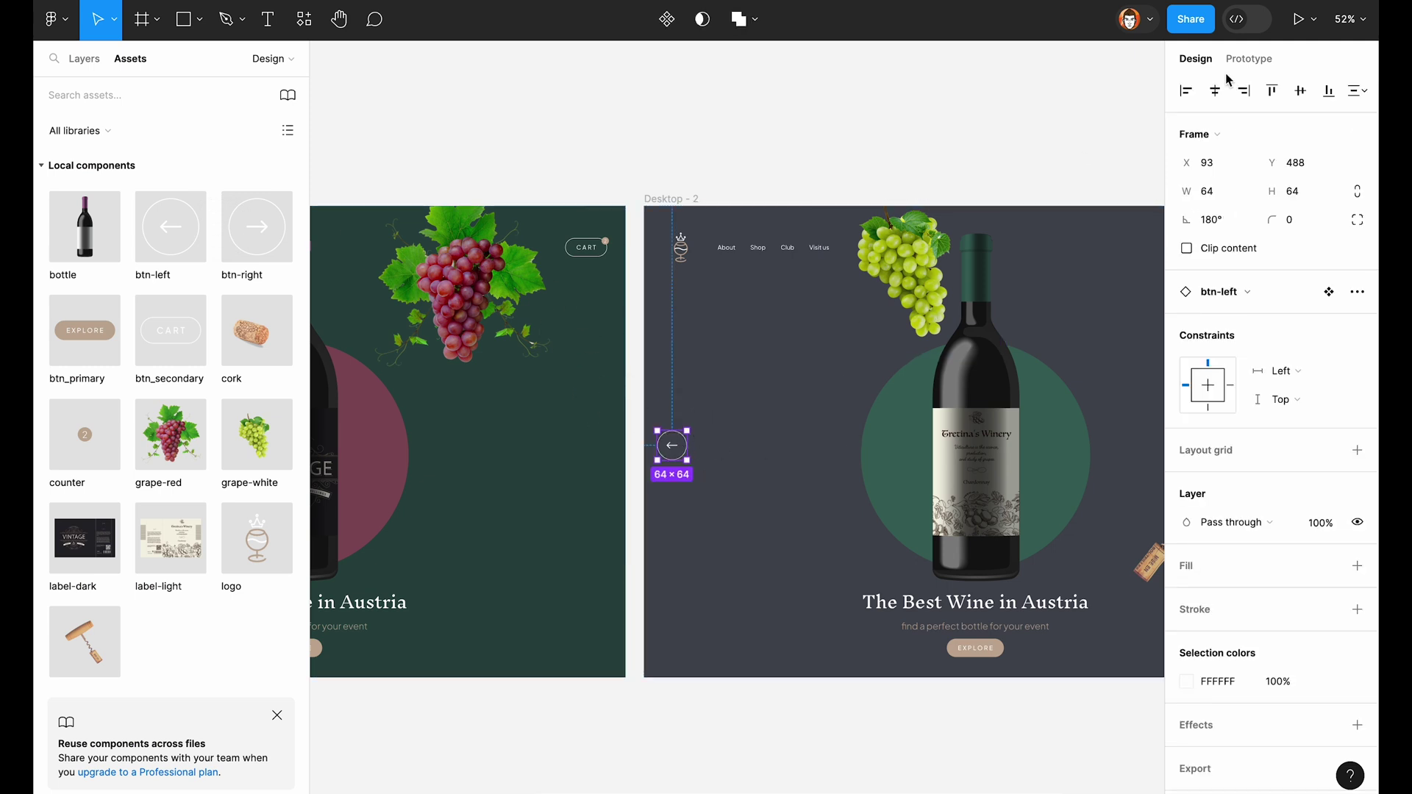
left_click(1300, 91)
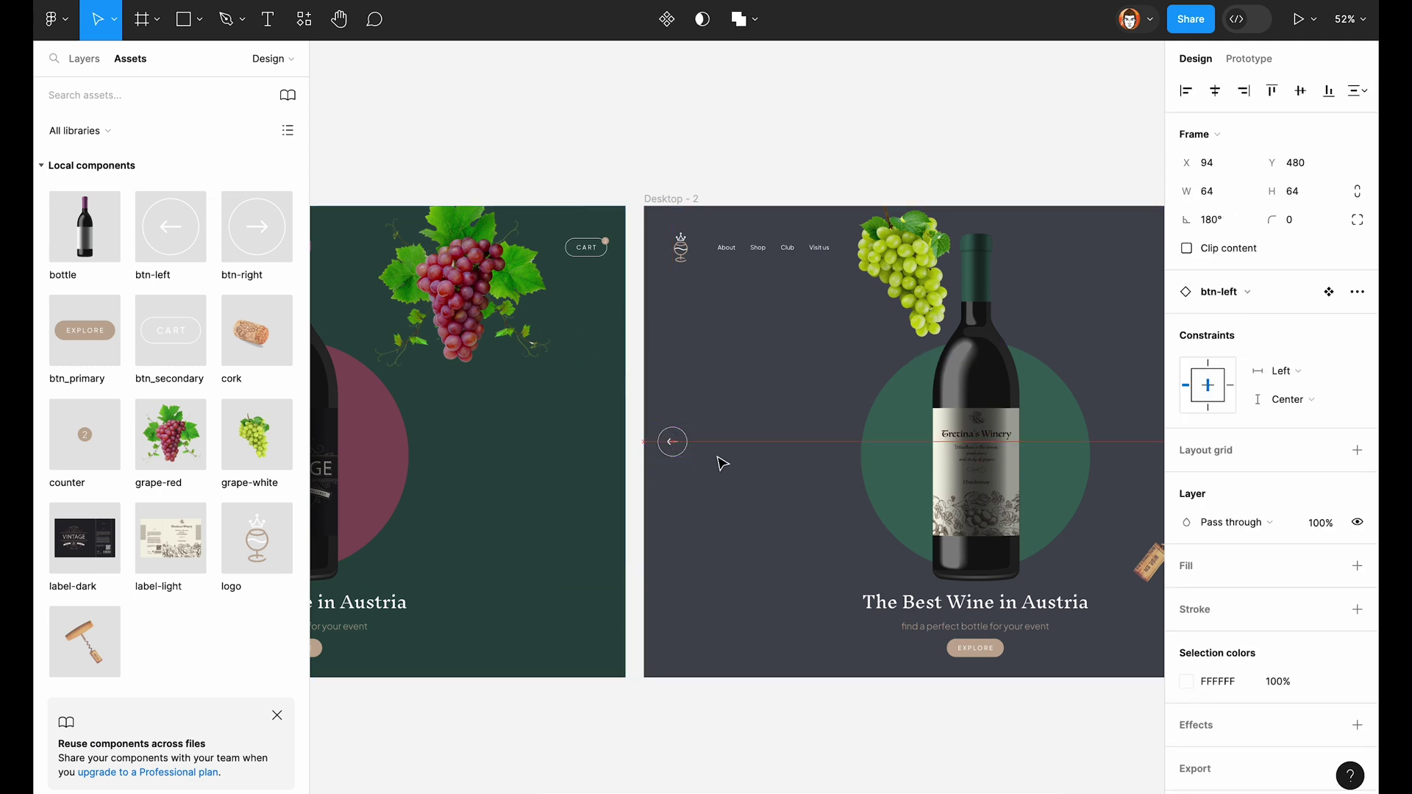
key("shift+Right")
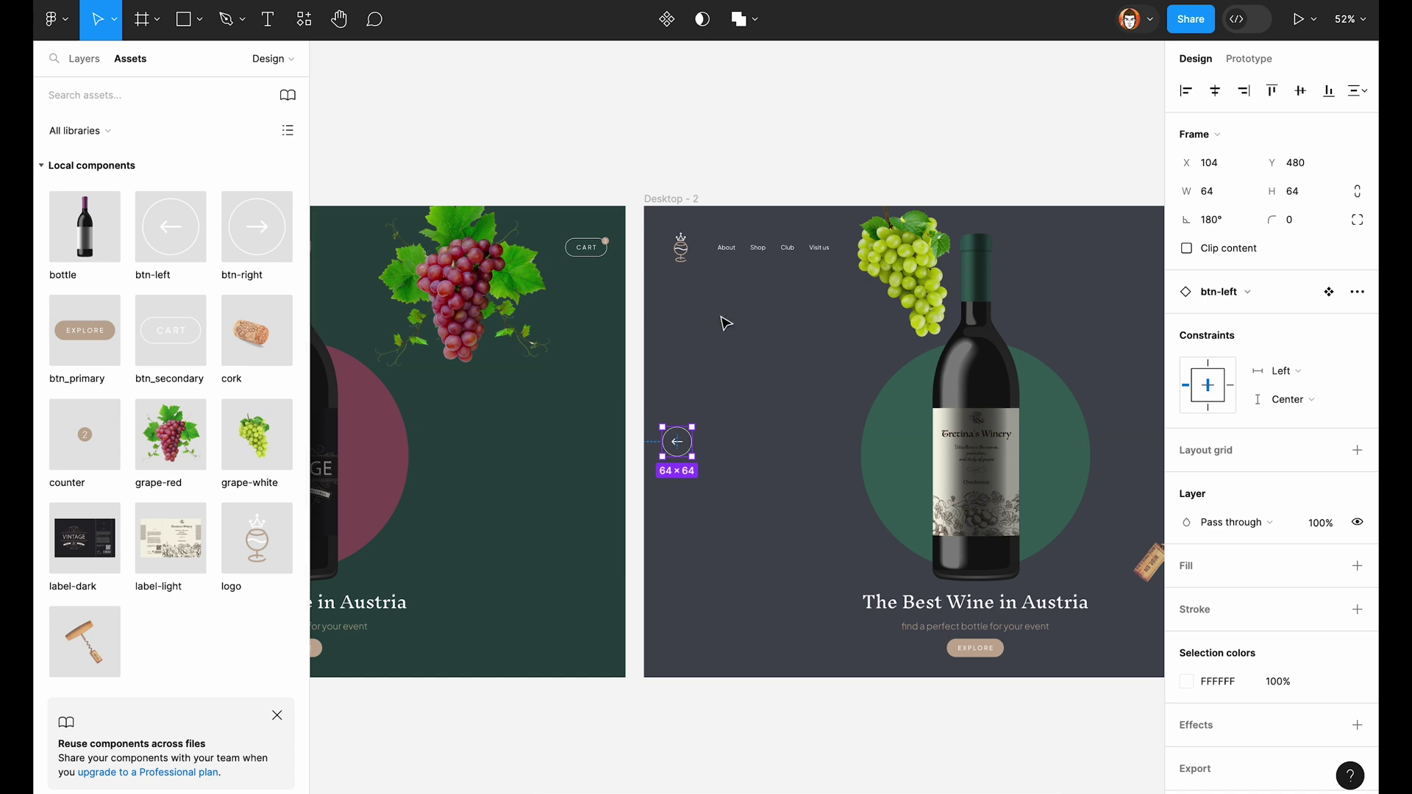
Step: Place btn-right vertically centred, 40 px in from the right edge at X 1336
scroll(721, 322, "right", 2)
left_click_drag(257, 230, 1092, 396)
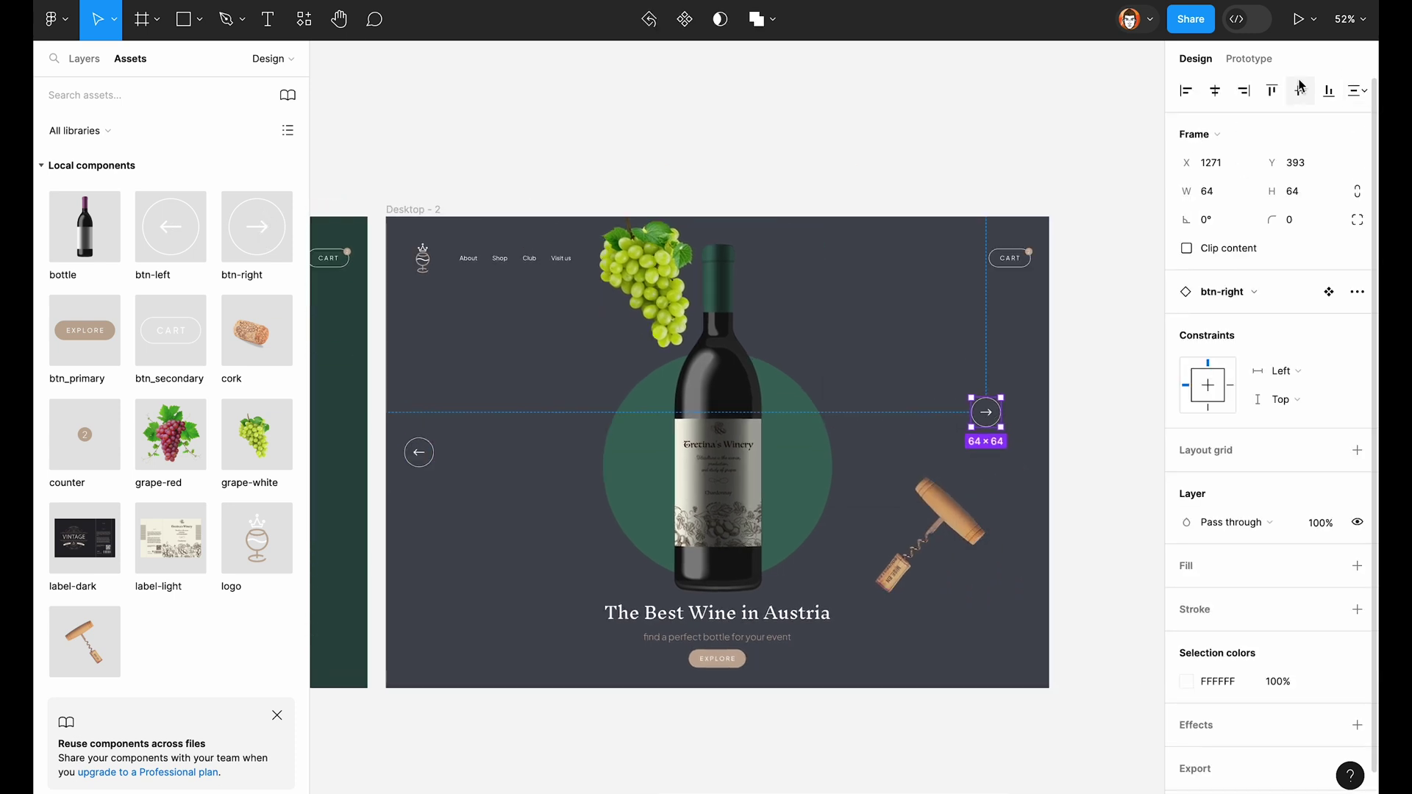
left_click(1295, 90)
left_click(1243, 91)
key("shift+Left")
key("shift+Left")
key("shift+Left")
key("shift+Left")
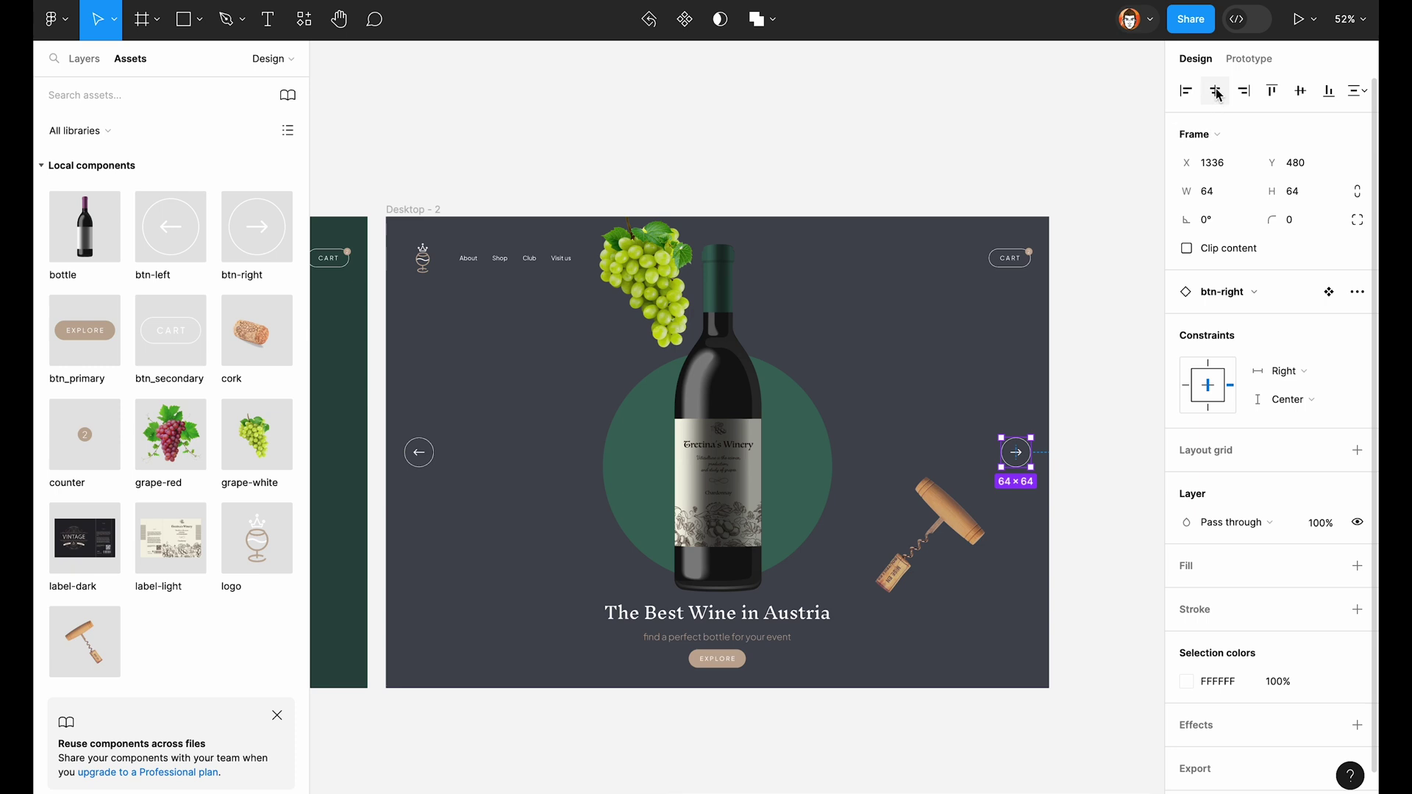
Step: Copy both arrow buttons into Desktop - 1
left_click(77, 67)
left_click(419, 452)
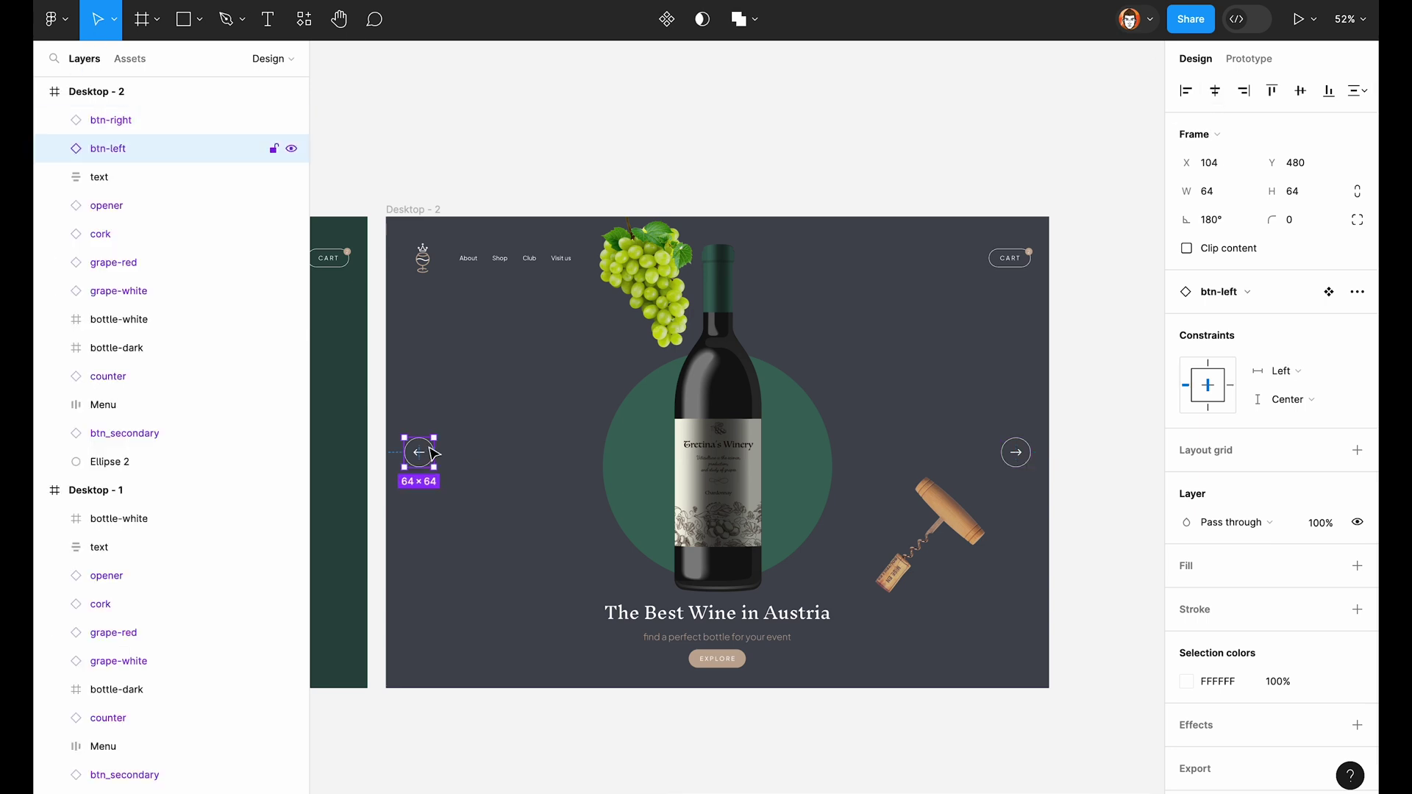
left_click(1015, 453, "shift")
scroll(1015, 460, "left", 8)
scroll(1015, 461, "down", 2)
left_click(434, 249)
key("ctrl+v")
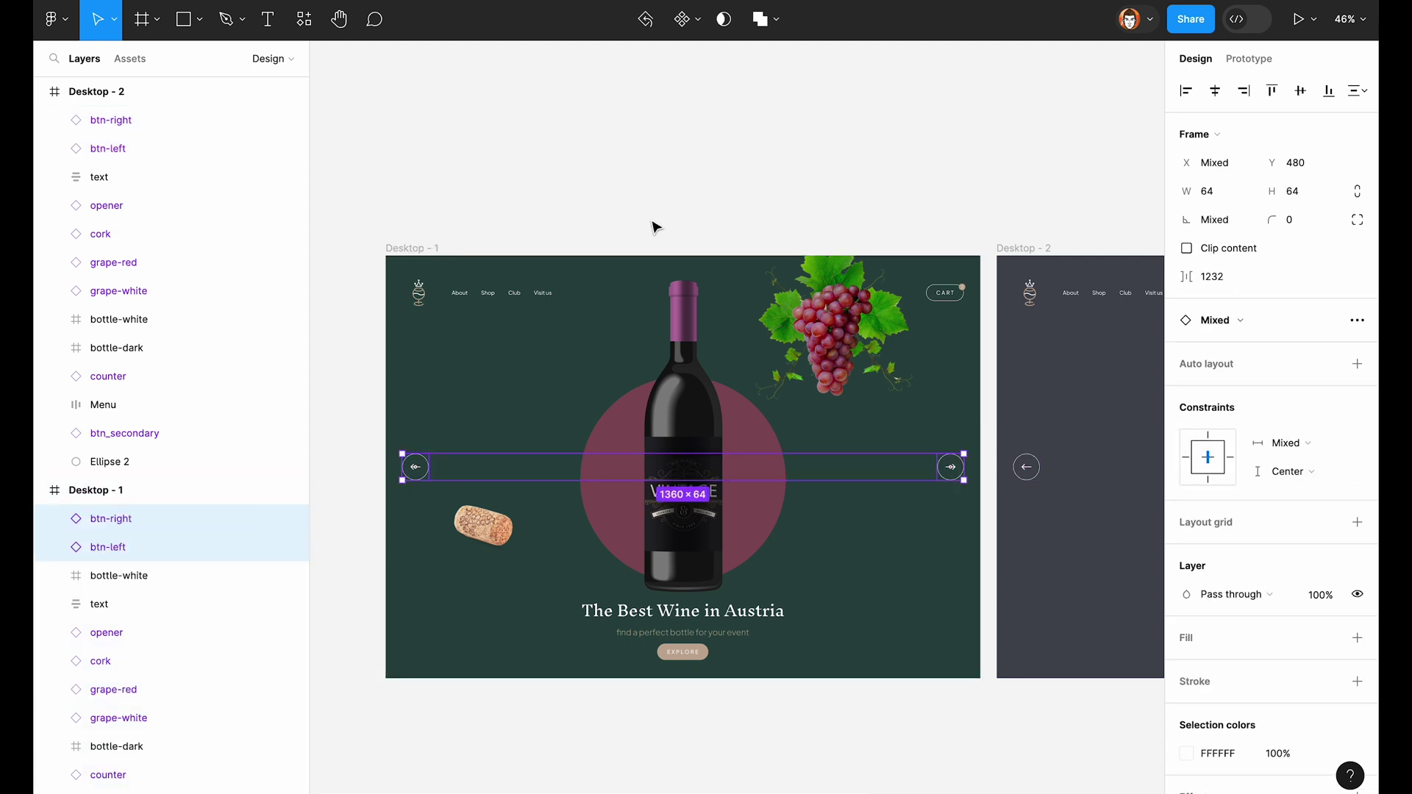
left_click(656, 214)
scroll(656, 215, "right", 8)
scroll(652, 202, "left", 4)
scroll(652, 201, "up", 1)
scroll(652, 201, "left", 1)
scroll(654, 201, "right", 5)
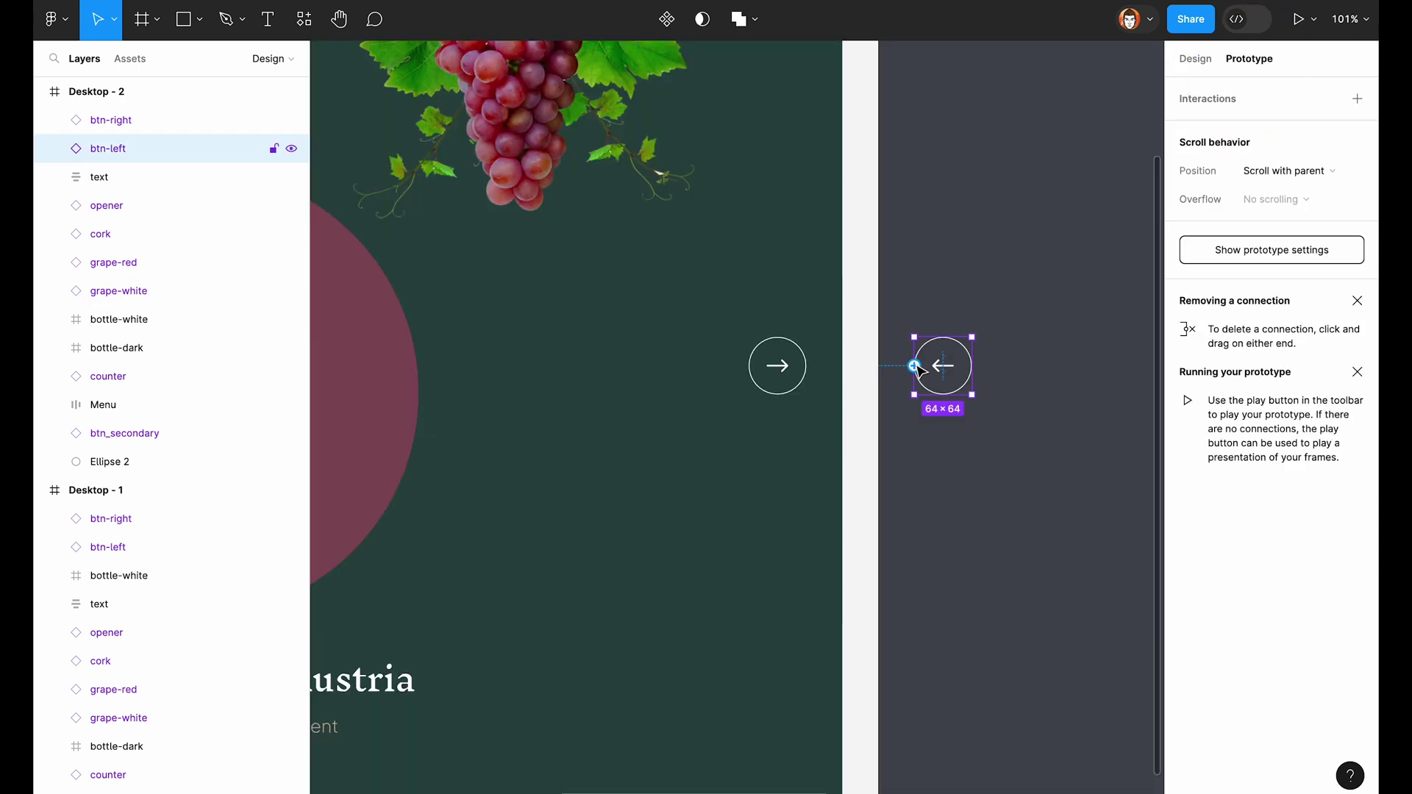
Step: Link btn-left to Desktop - 1 and btn-right to Desktop - 2 with 1500ms Smart animate
left_click_drag(913, 365, 822, 439)
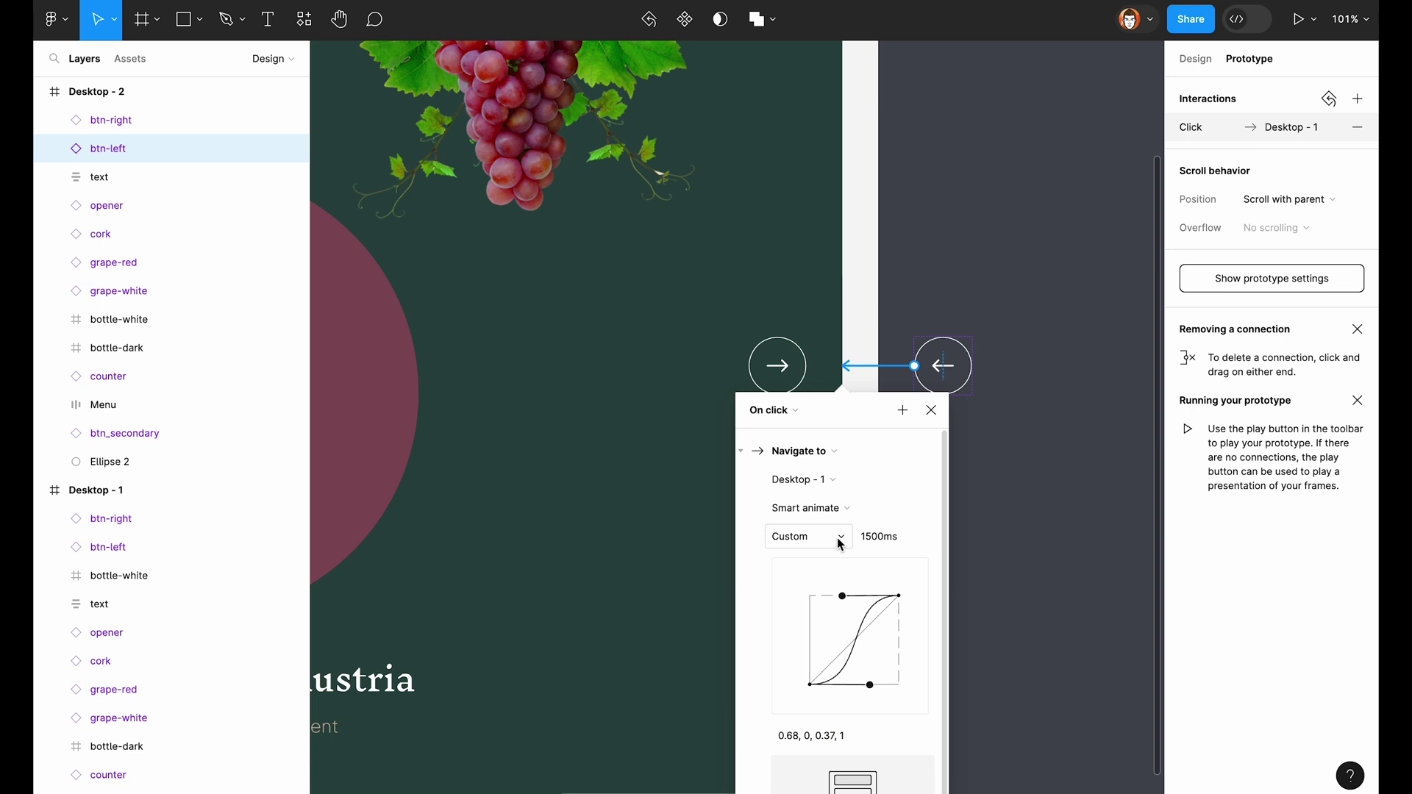
left_click(777, 366)
scroll(745, 360, "down", 5)
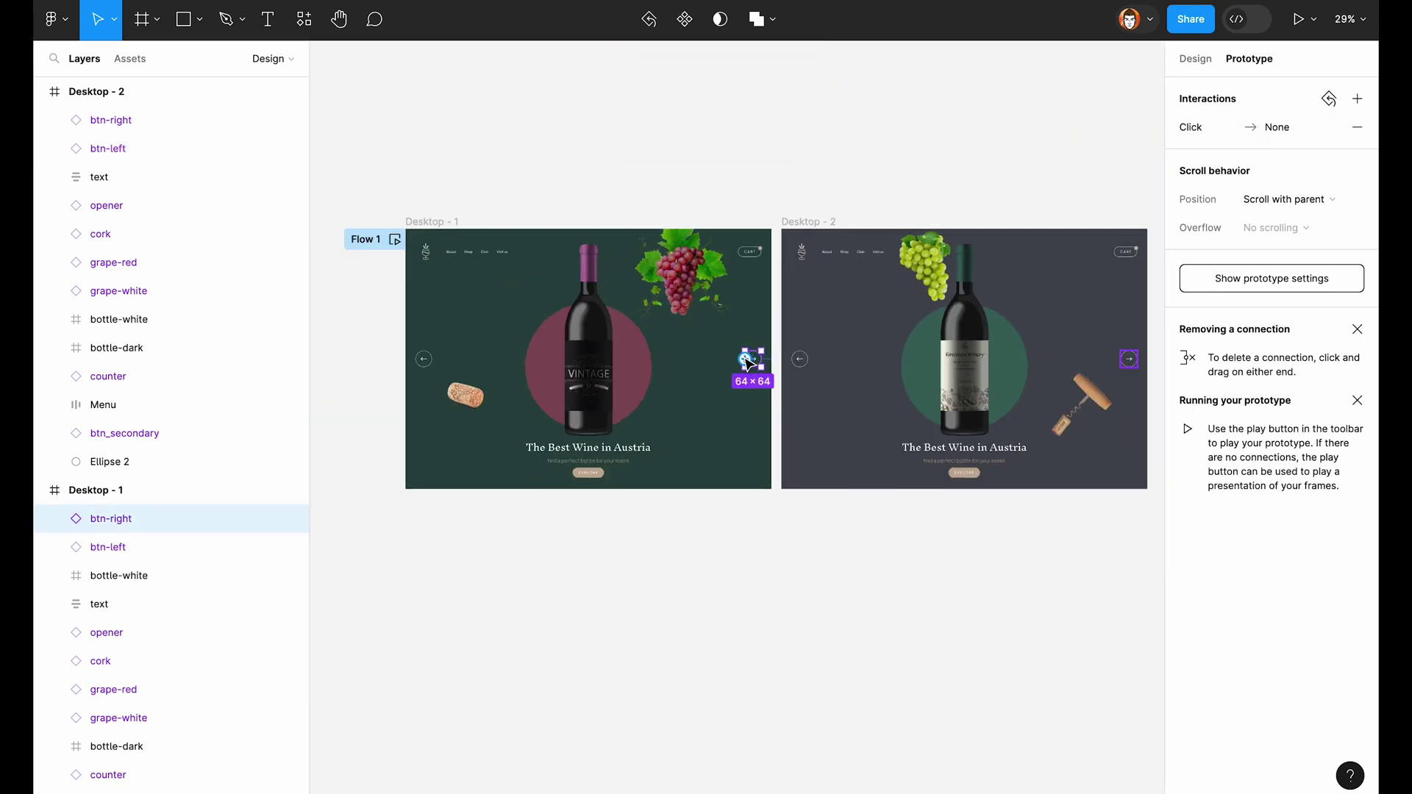
left_click(1278, 127)
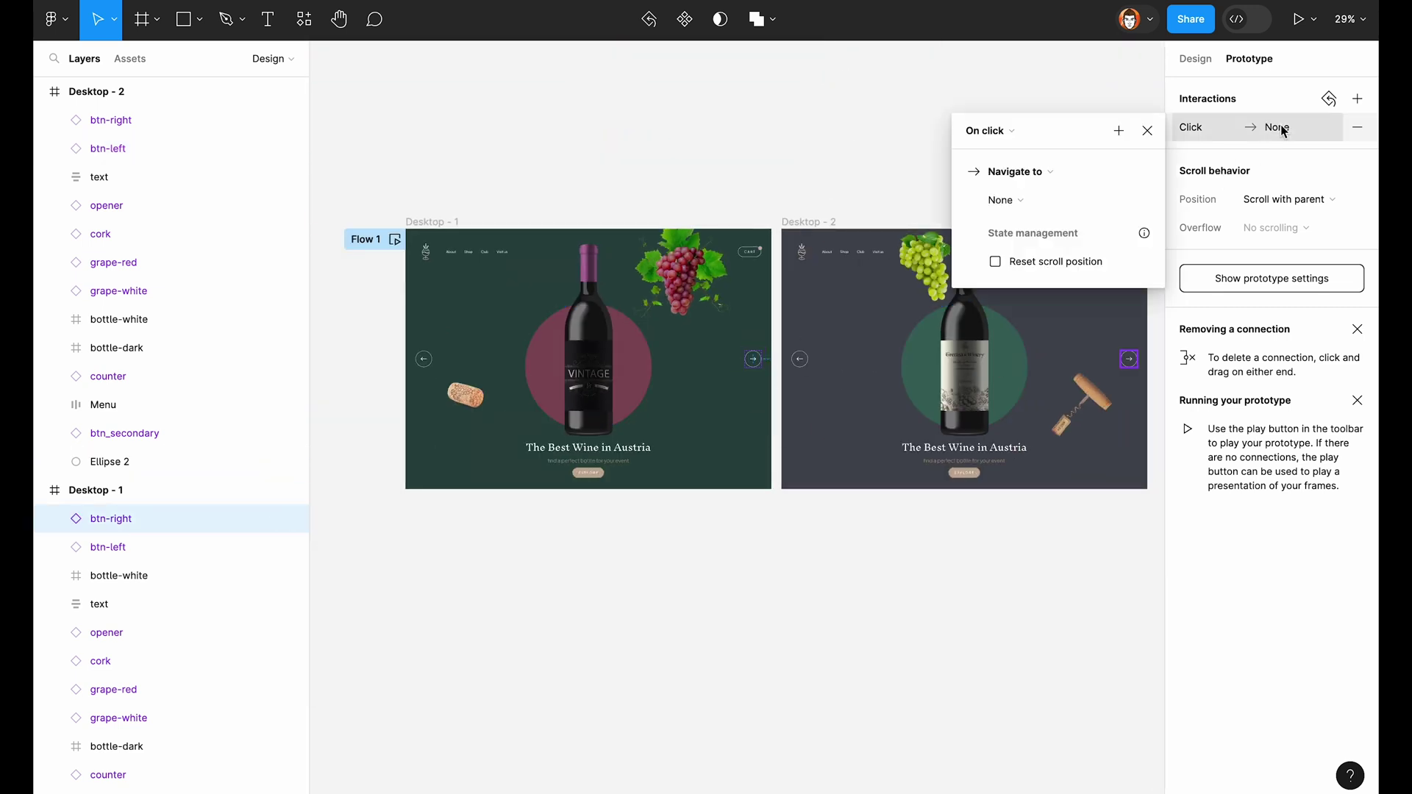
left_click(1004, 200)
left_click(1056, 199)
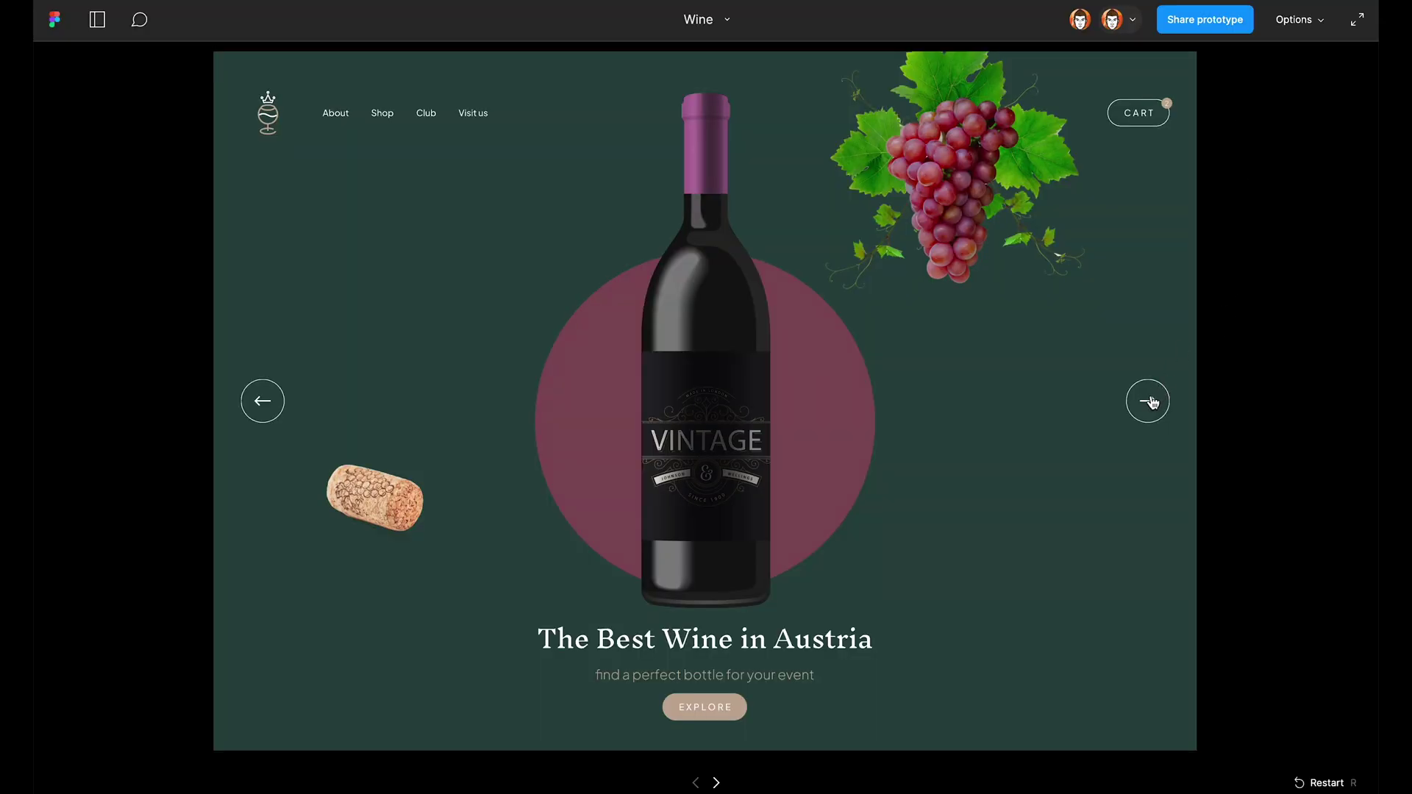
Step: In the prototype preview, go right, left, then right again between the bottle screens
left_click(1152, 402)
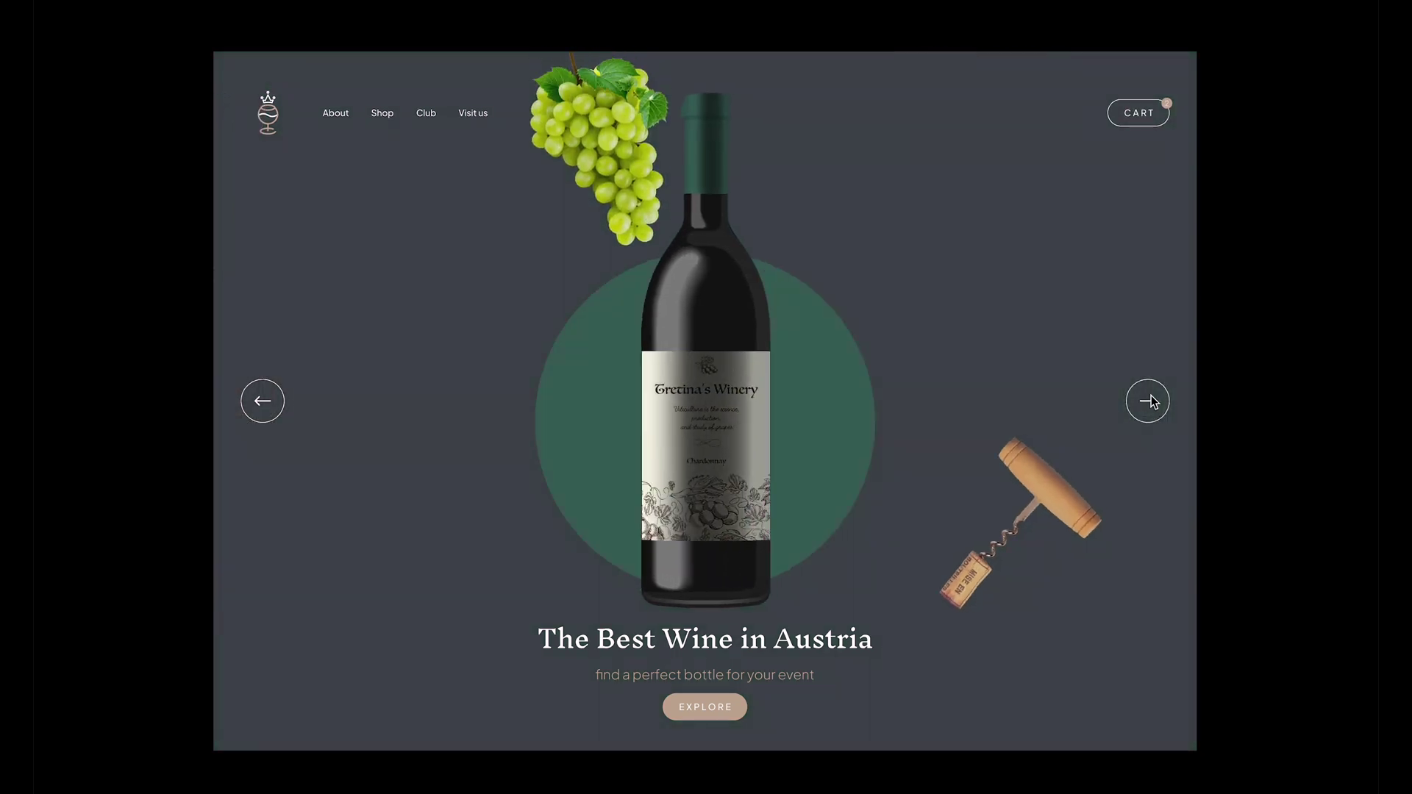
left_click(278, 403)
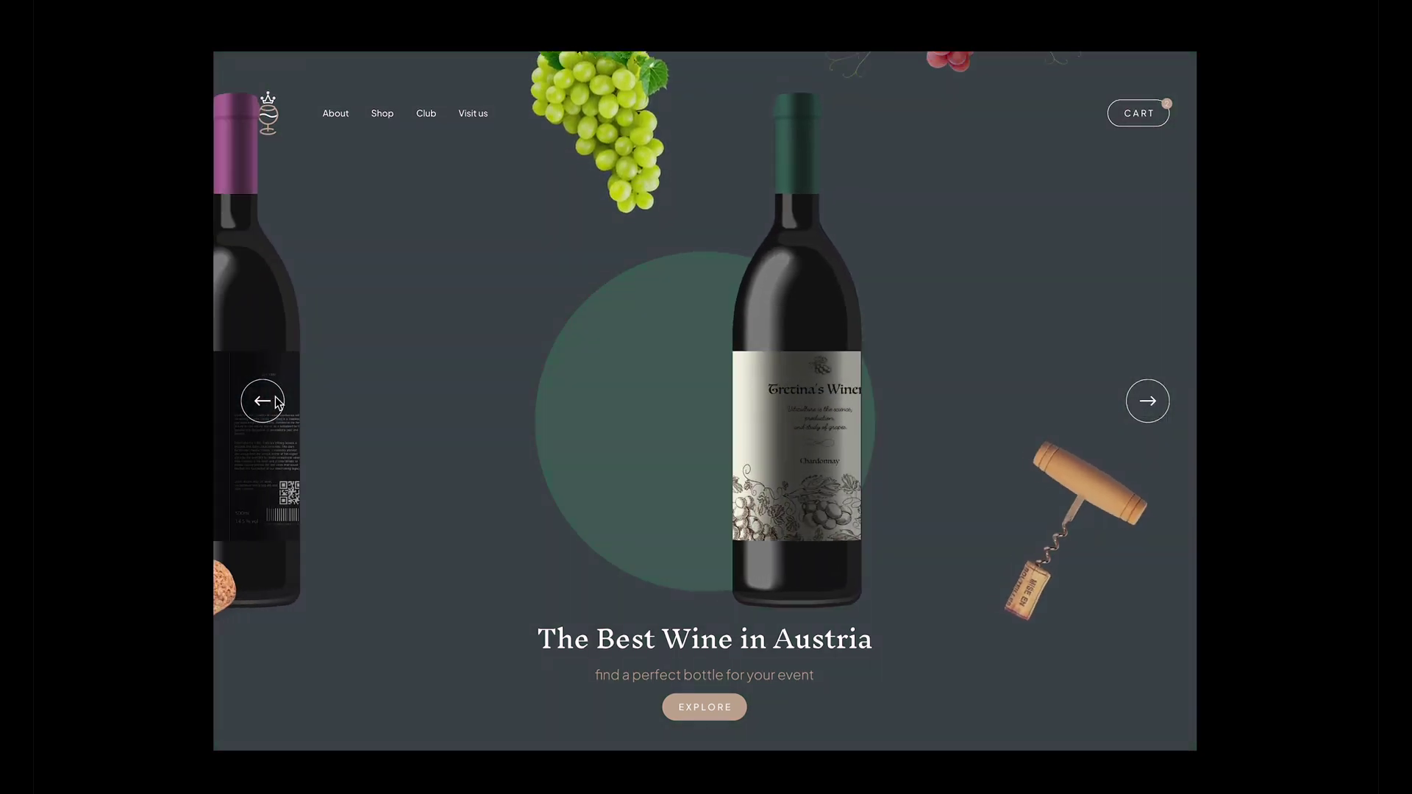
left_click(1147, 405)
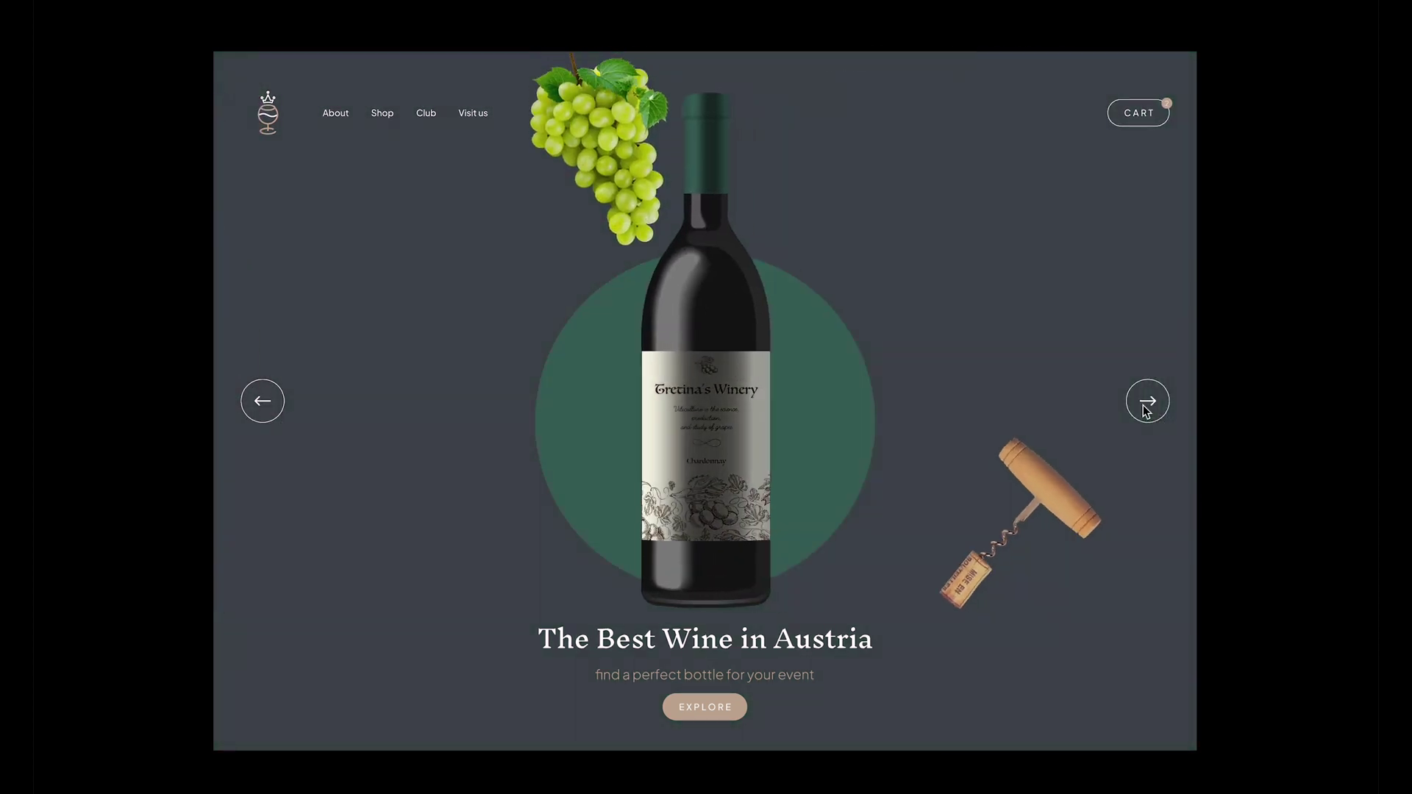